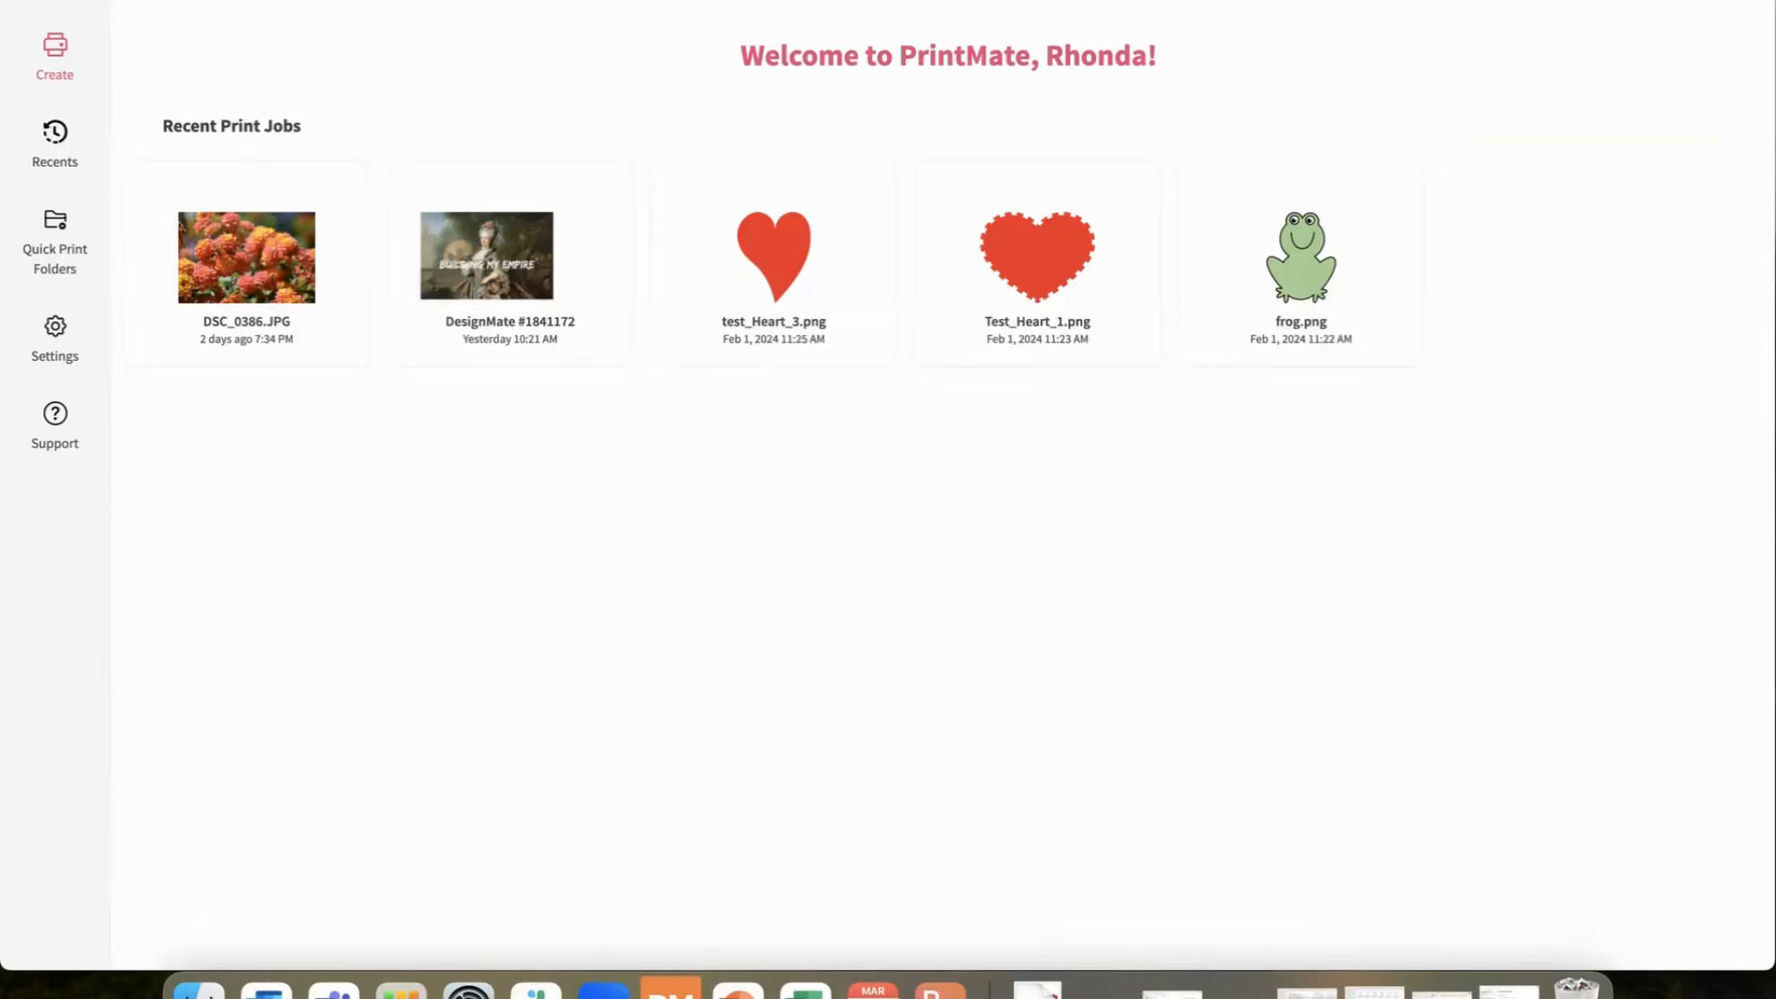
Check the program's version information and close the information window.
{"action": "left_click", "coordinate": [83, 0]}
{"action": "left_click", "coordinate": [108, 0]}
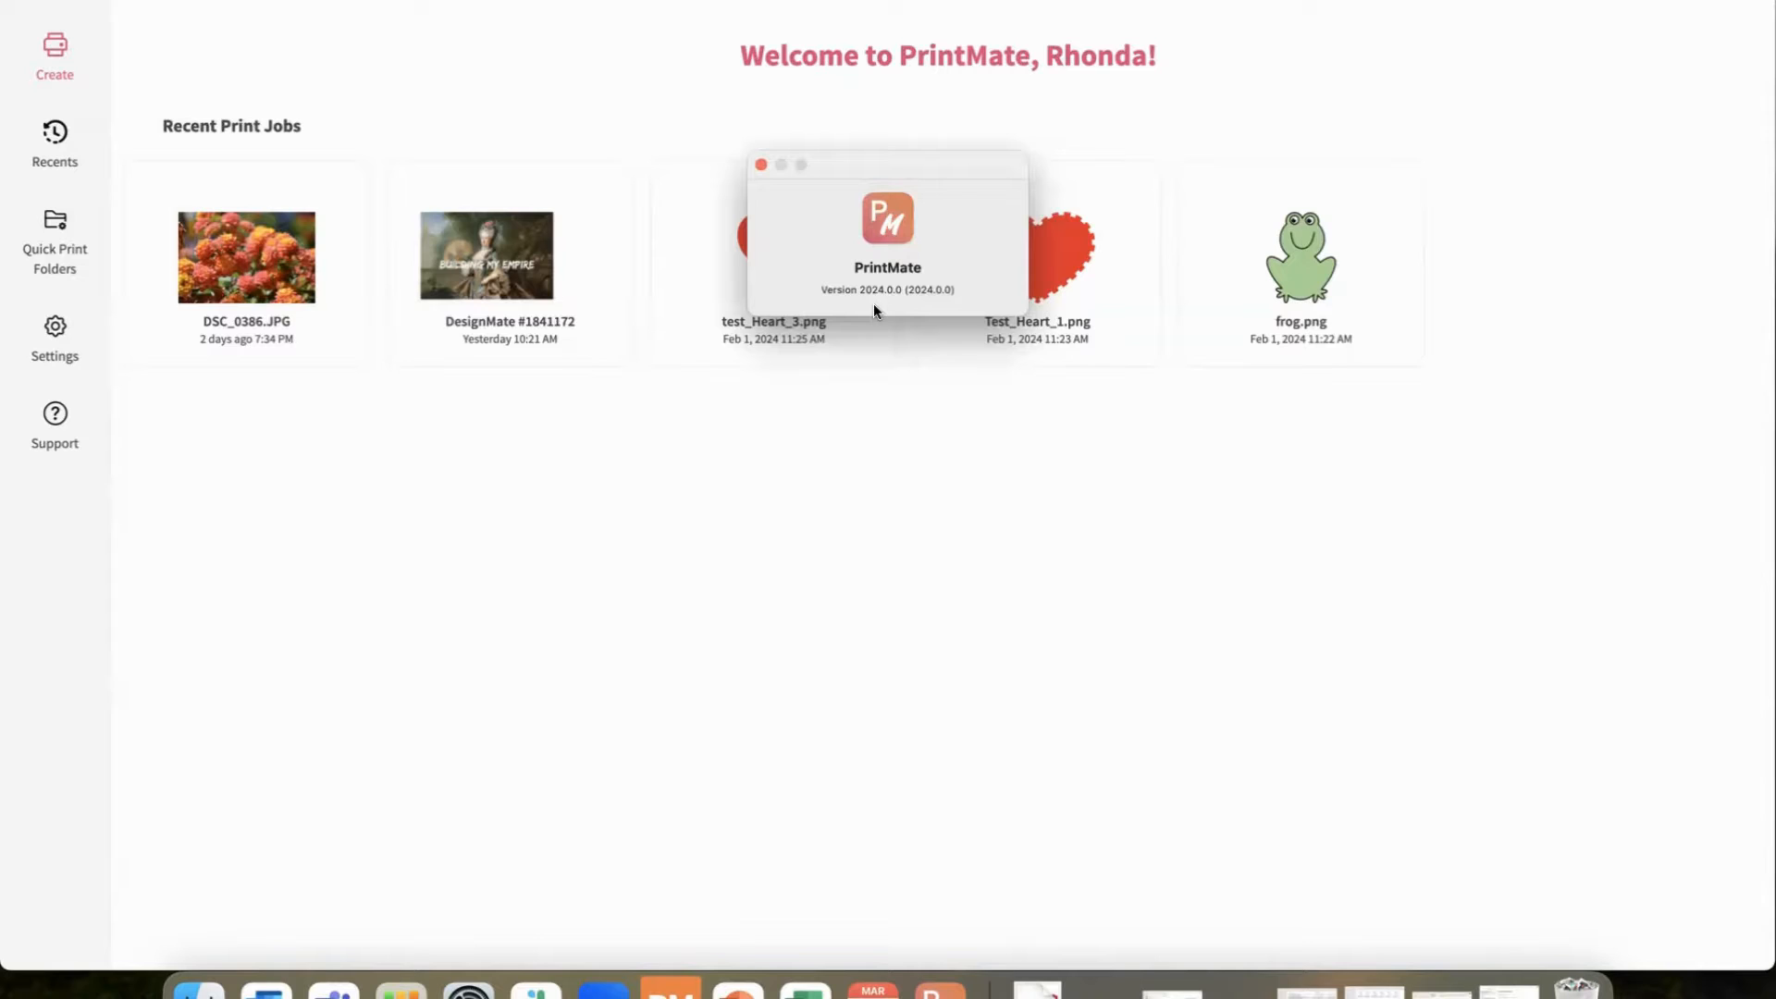
{"action": "left_click", "coordinate": [763, 163]}
Create a new print job and add frog.png as its design file.
{"action": "left_click", "coordinate": [54, 59]}
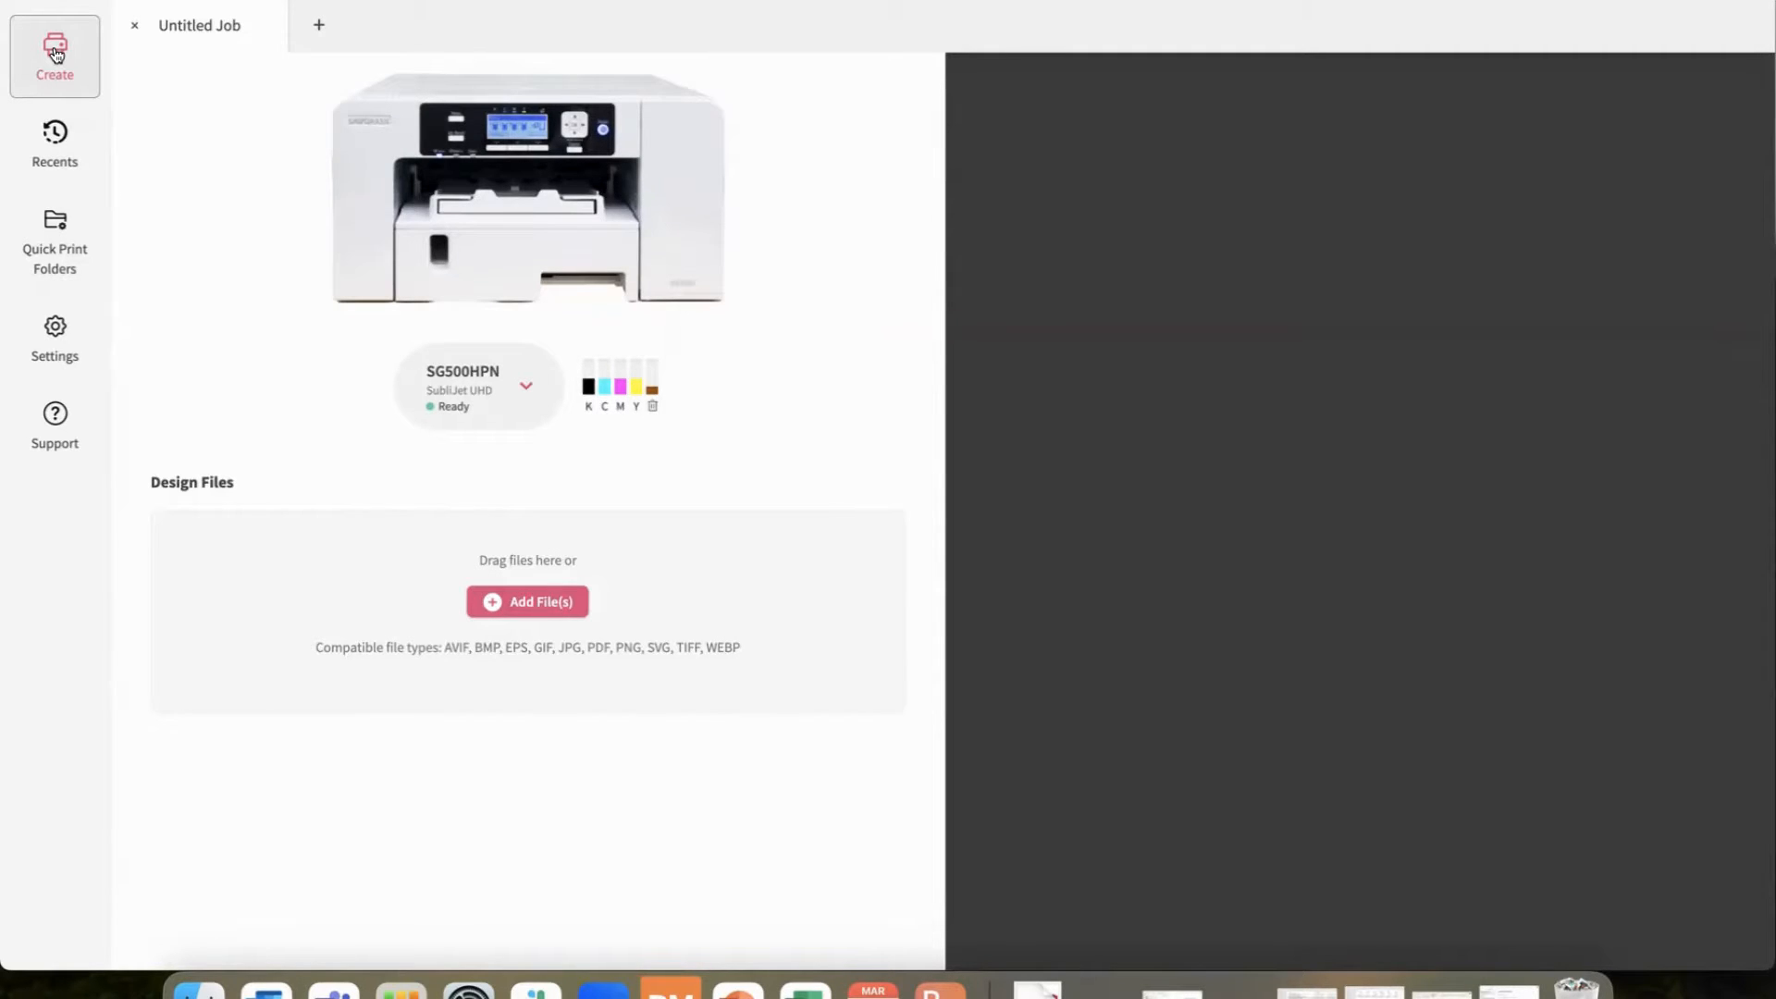
{"action": "left_click", "coordinate": [532, 603]}
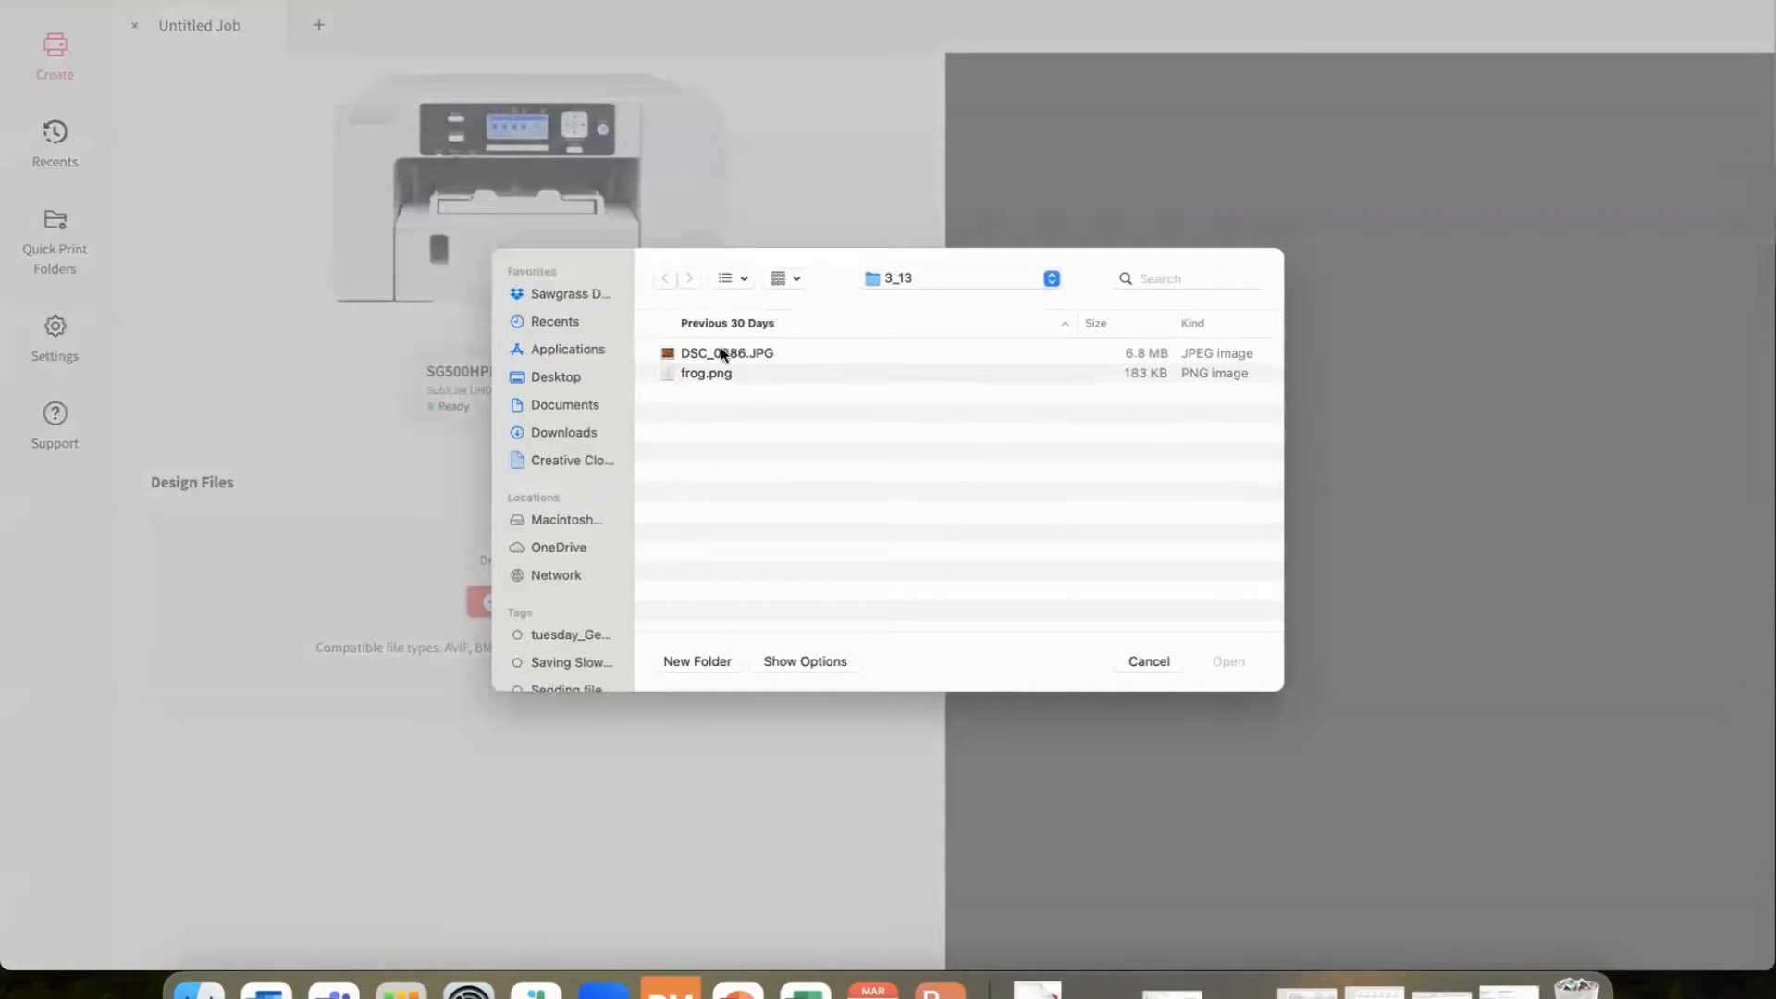
{"action": "double_click", "coordinate": [716, 377]}
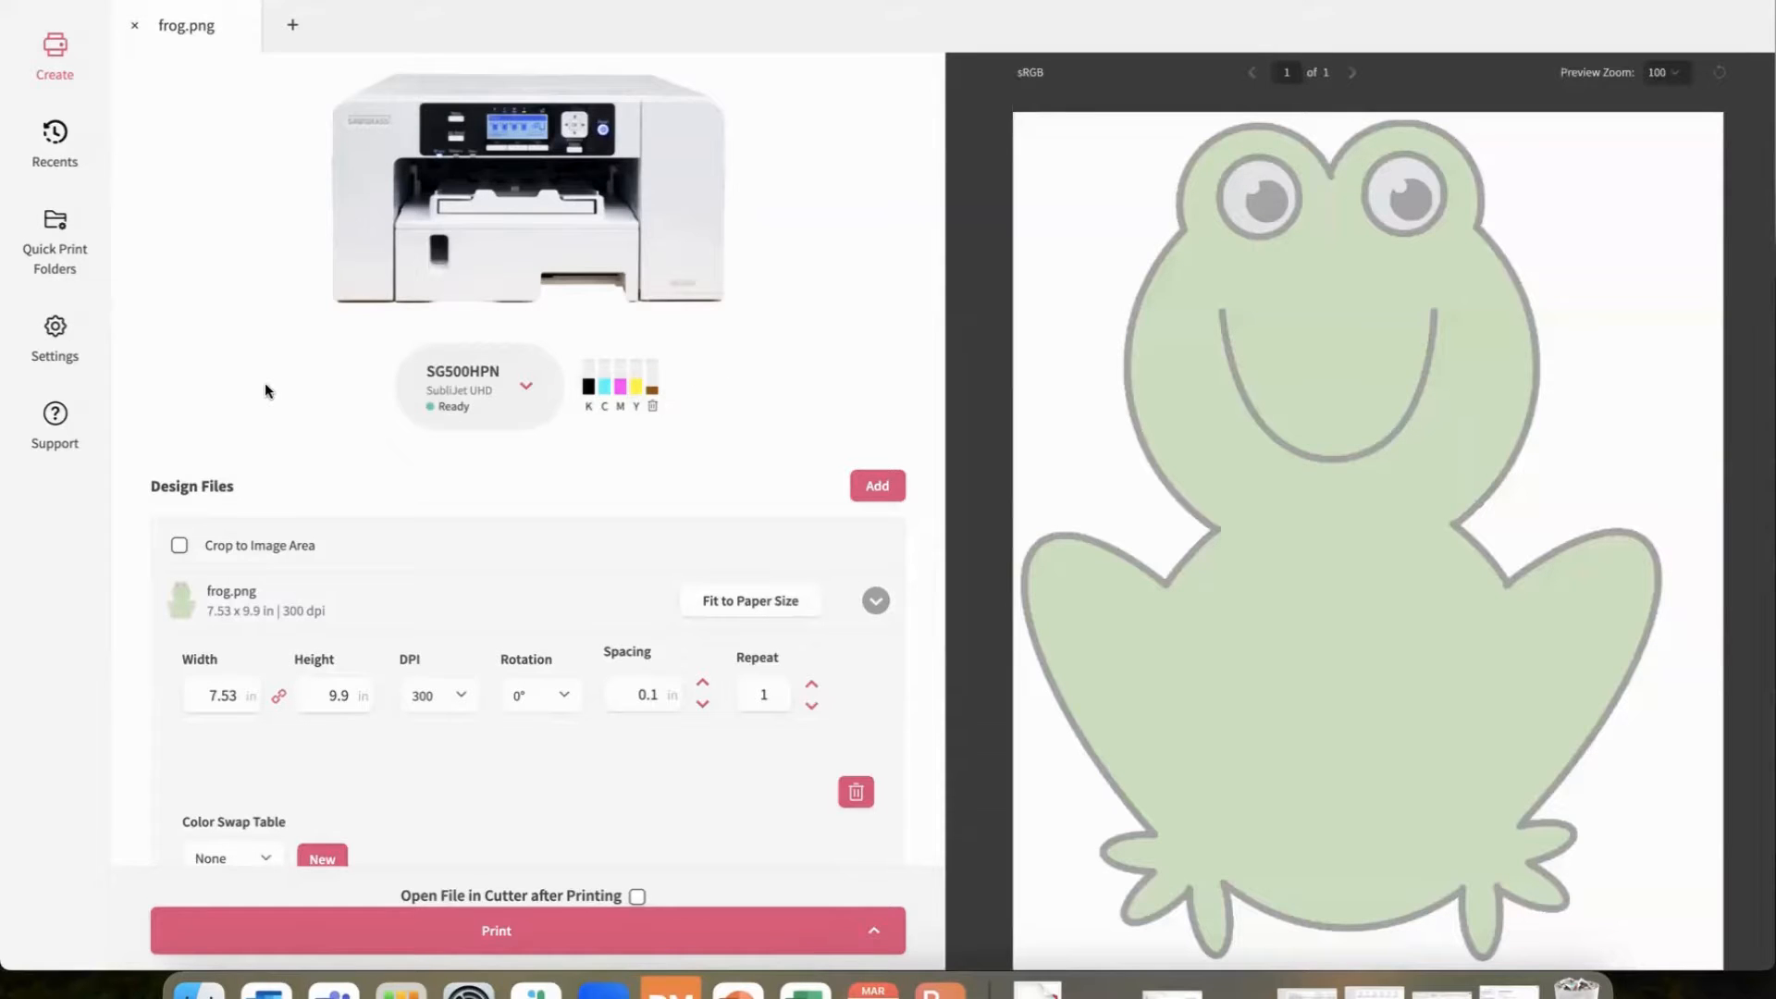
Apply the Metal Keychain/Bagtag preset to the print job and check the settings it fills in.
{"action": "scroll", "coordinate": [557, 467], "scroll_direction": "down", "scroll_amount": 4}
{"action": "scroll", "coordinate": [558, 474], "scroll_direction": "down", "scroll_amount": 2}
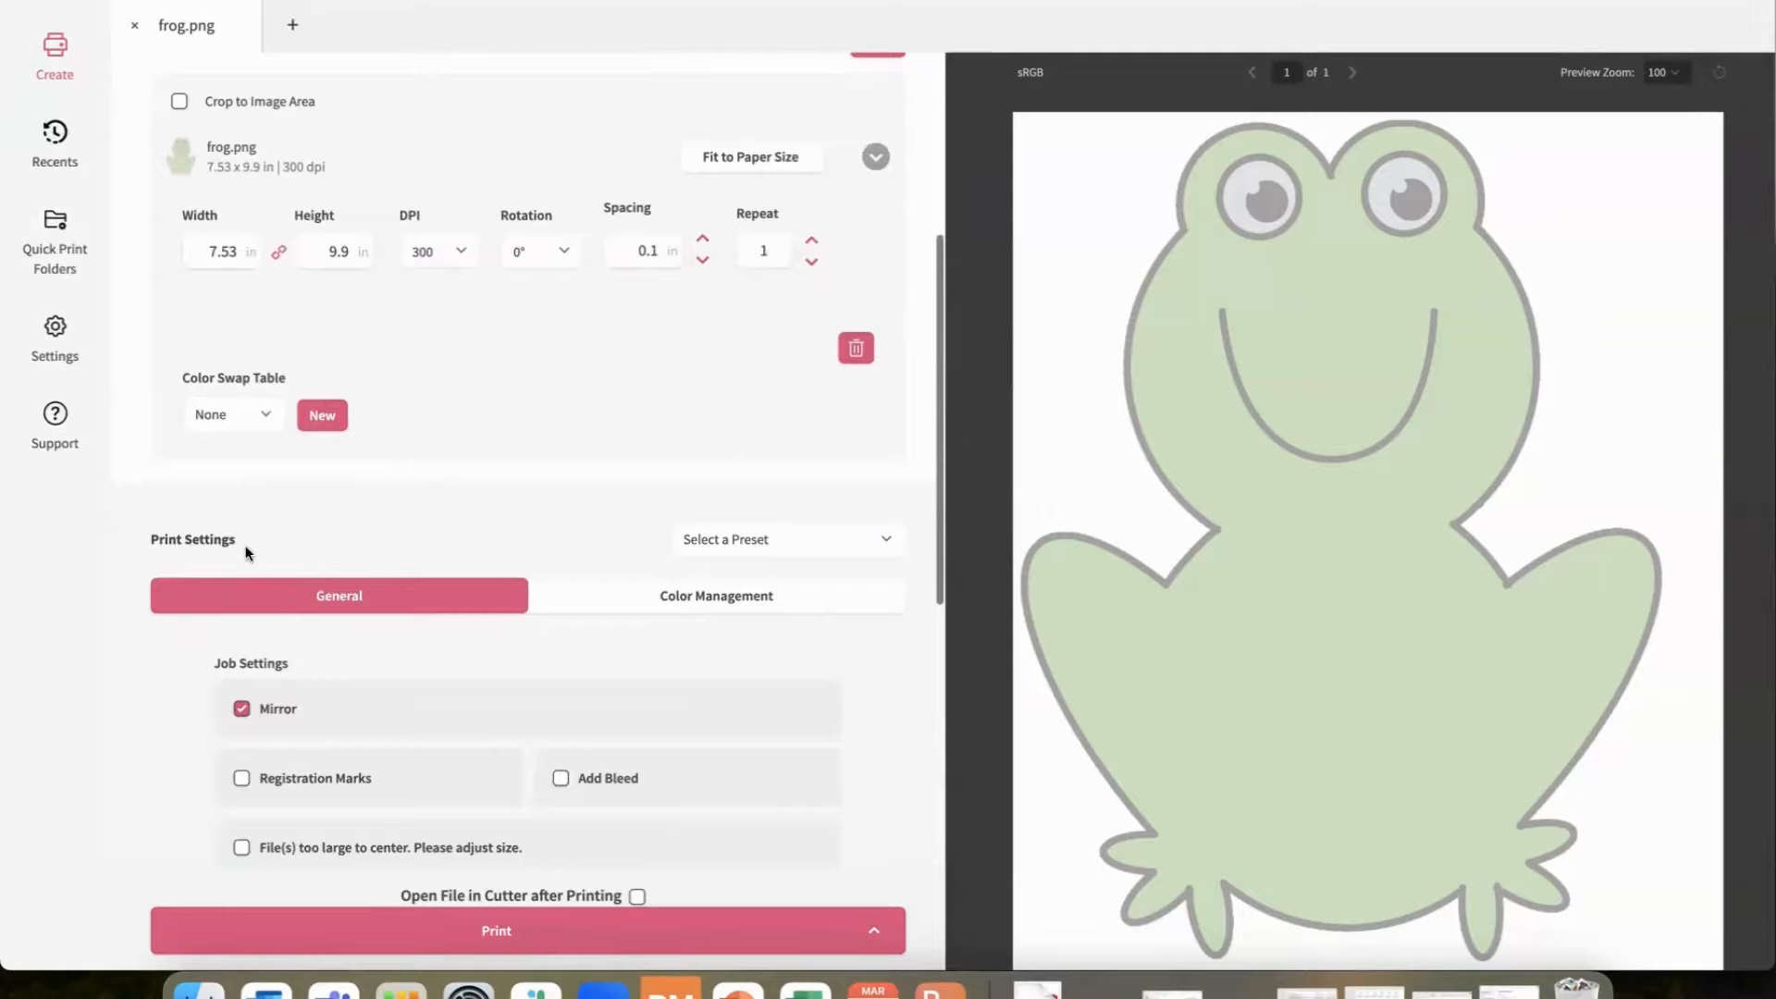
{"action": "left_click", "coordinate": [750, 543]}
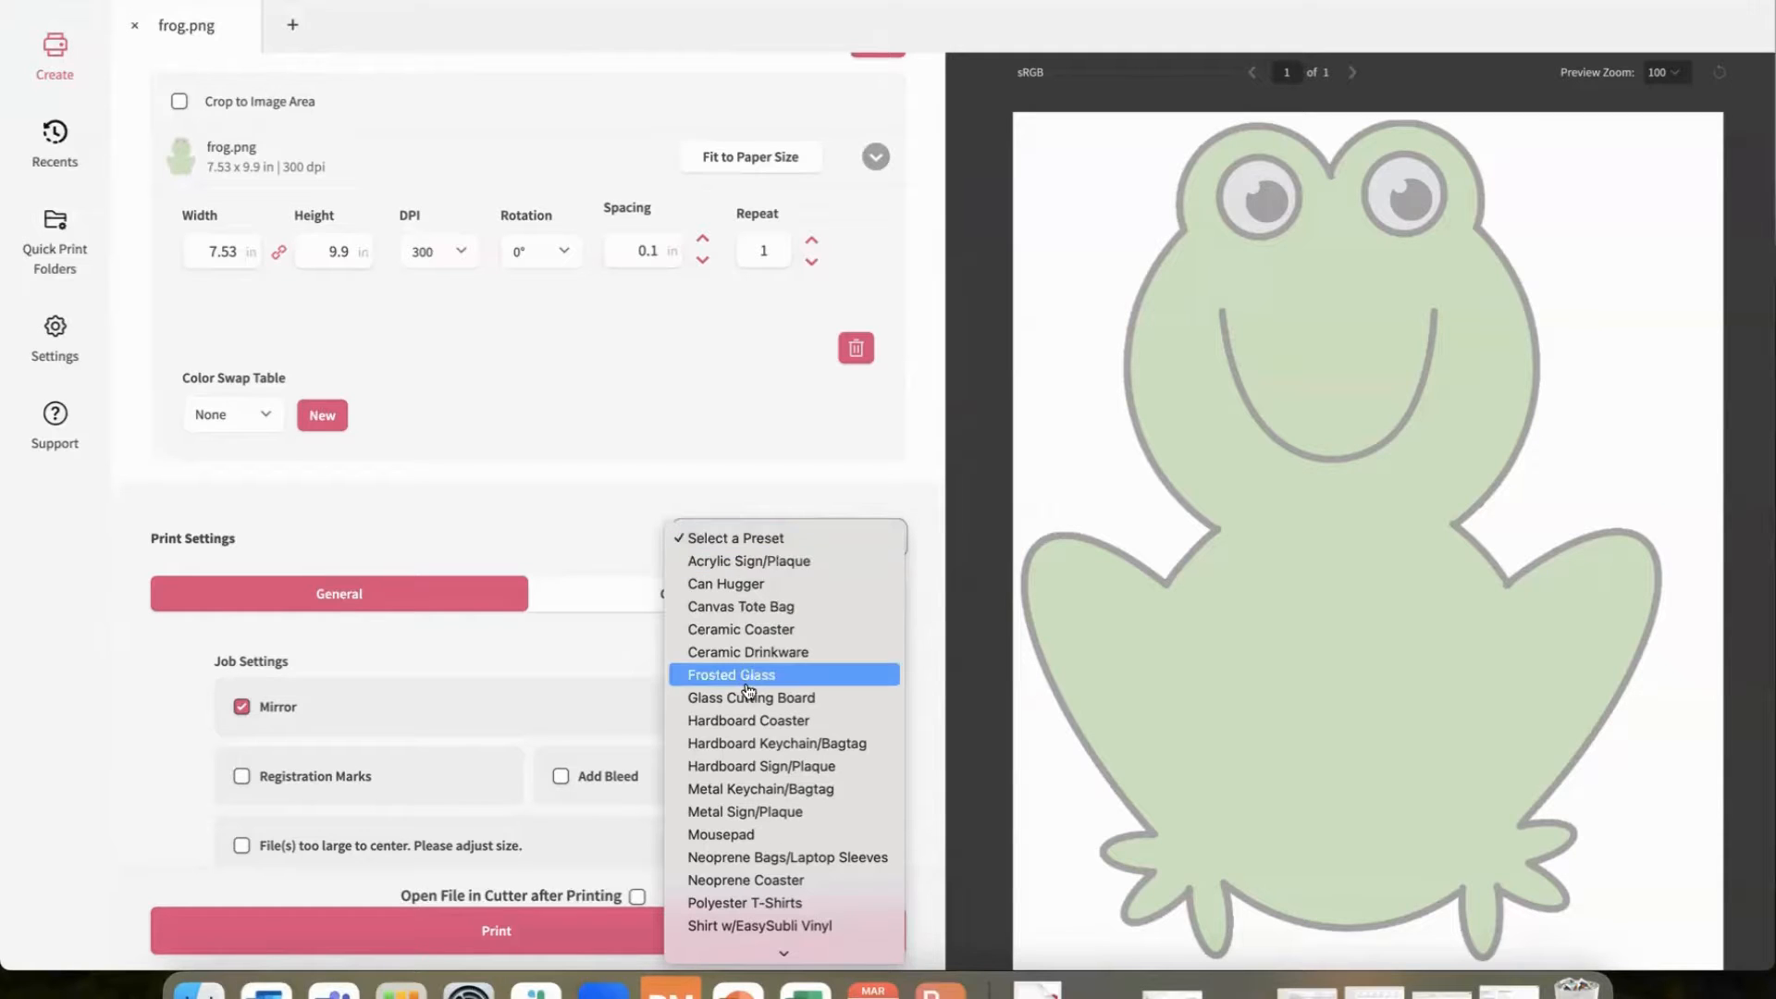
{"action": "left_click", "coordinate": [767, 794]}
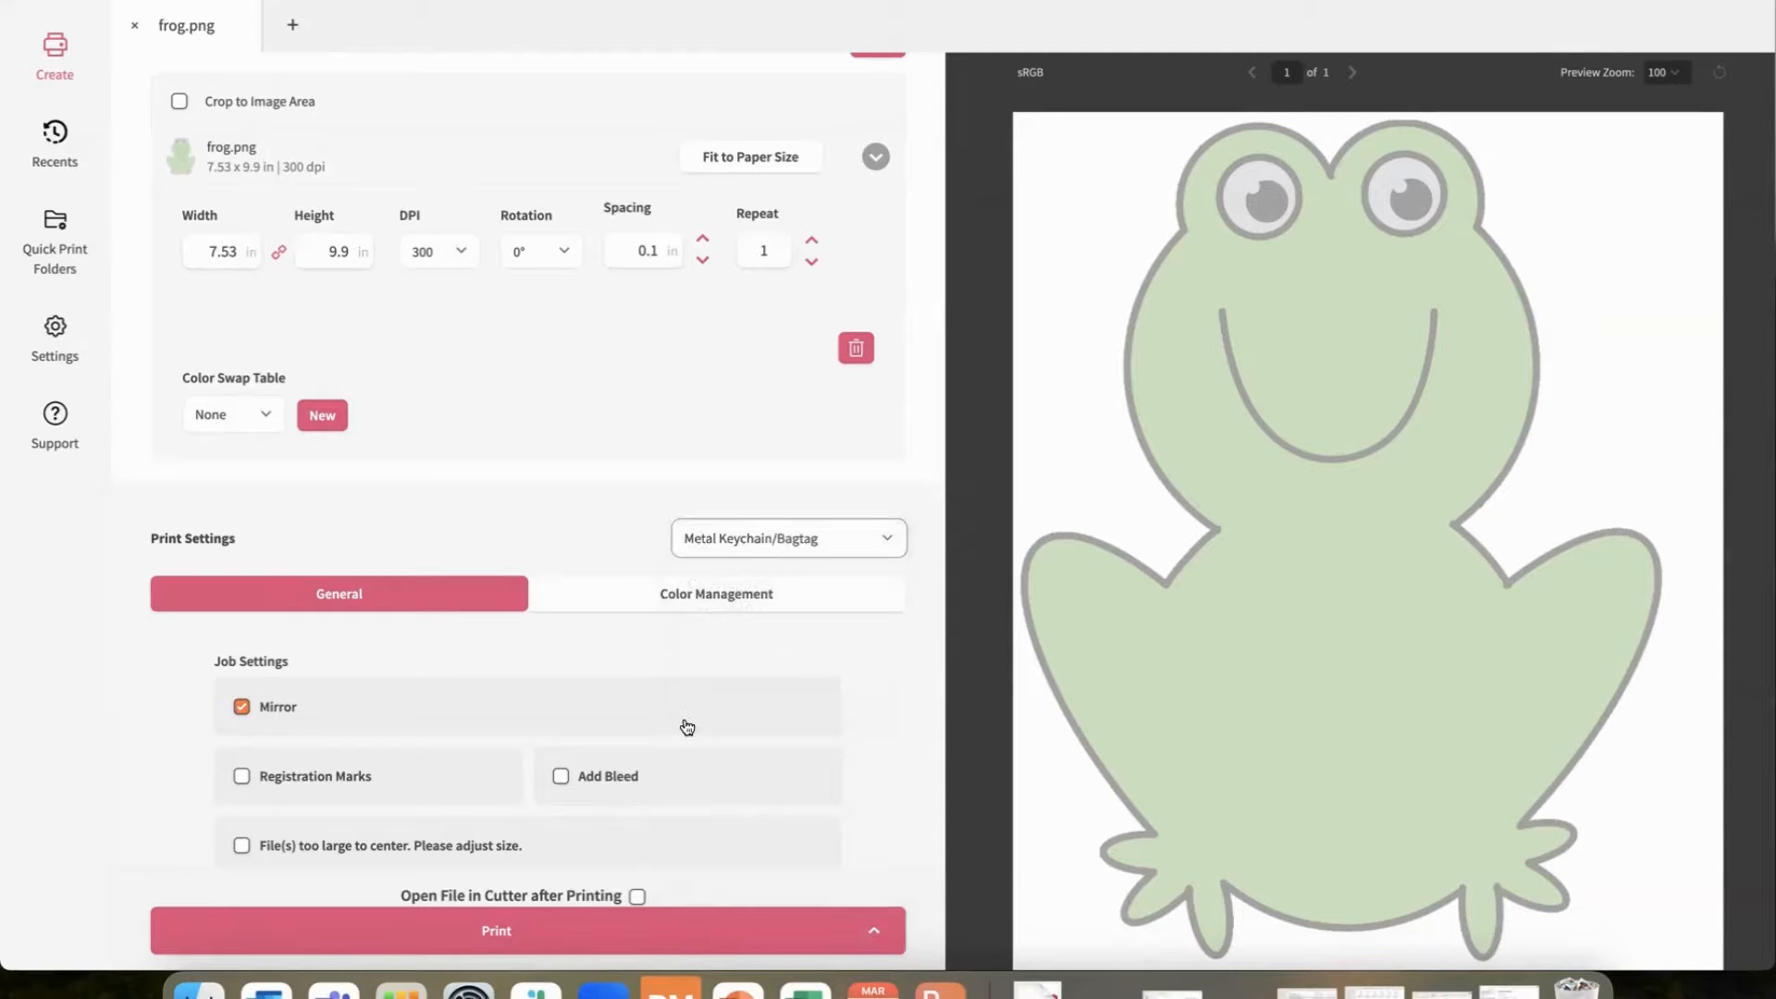
{"action": "scroll", "coordinate": [686, 726], "scroll_direction": "down", "scroll_amount": 5}
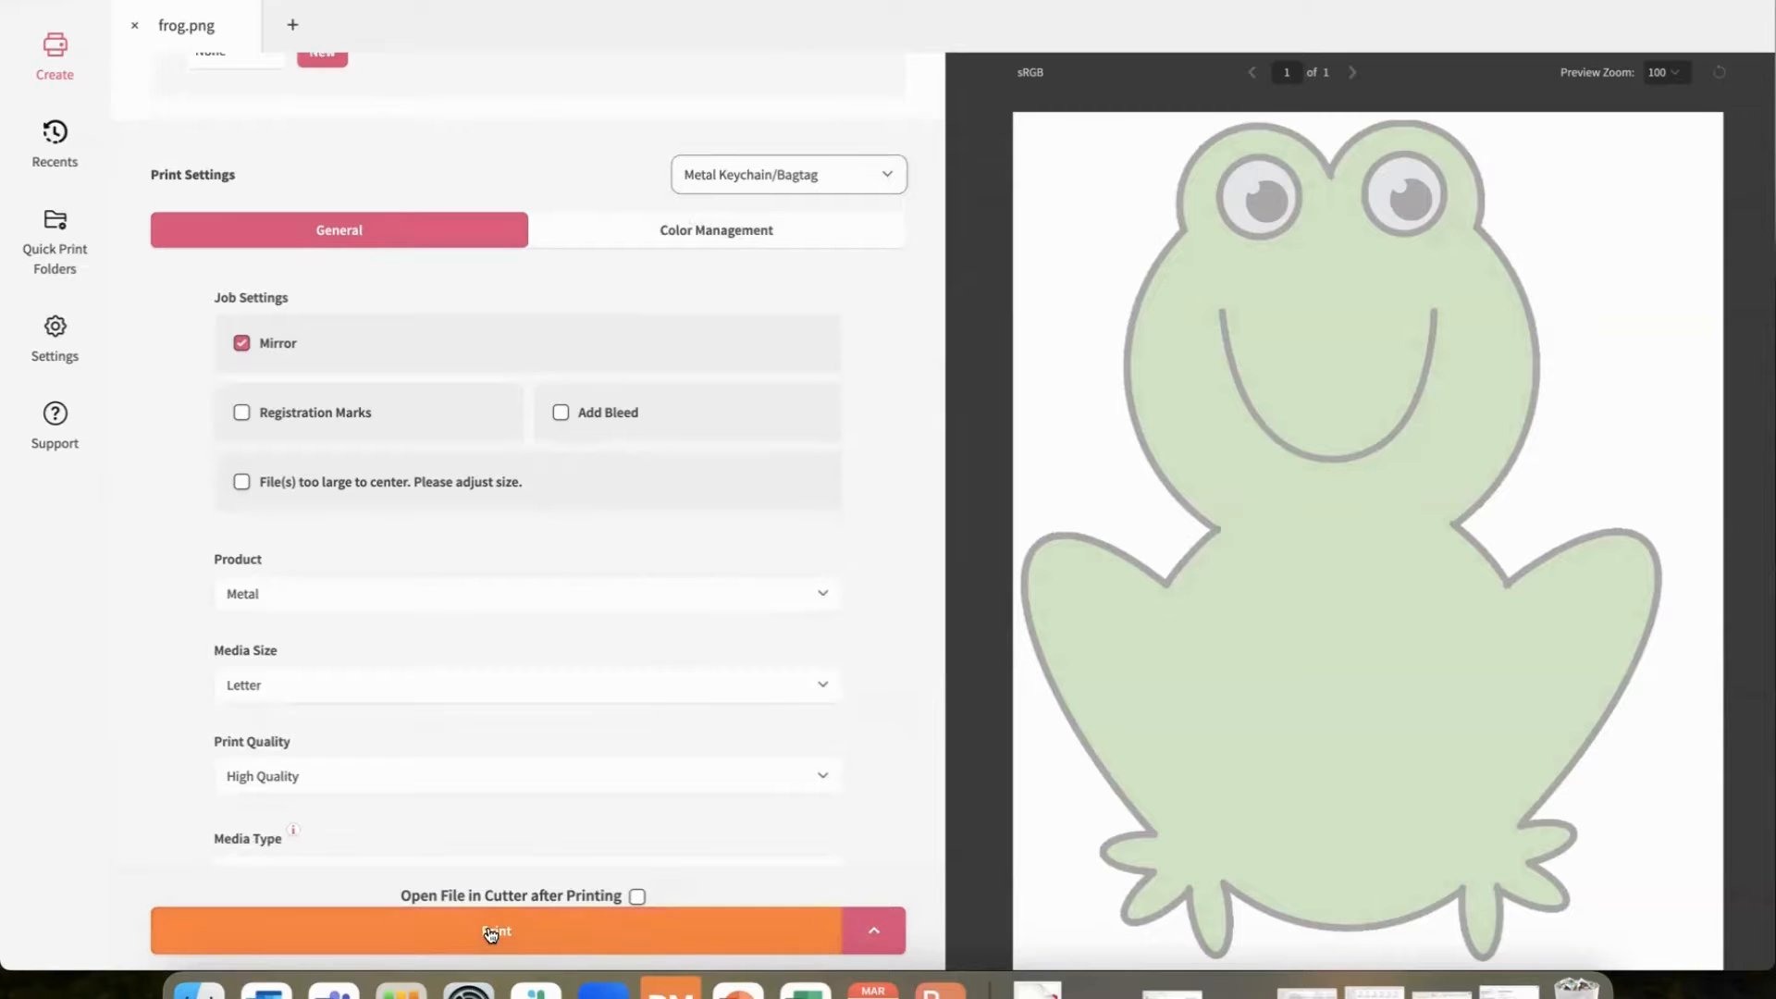
Set the print preset to Polyester T-Shirts.
{"action": "scroll", "coordinate": [721, 642], "scroll_direction": "up", "scroll_amount": 5}
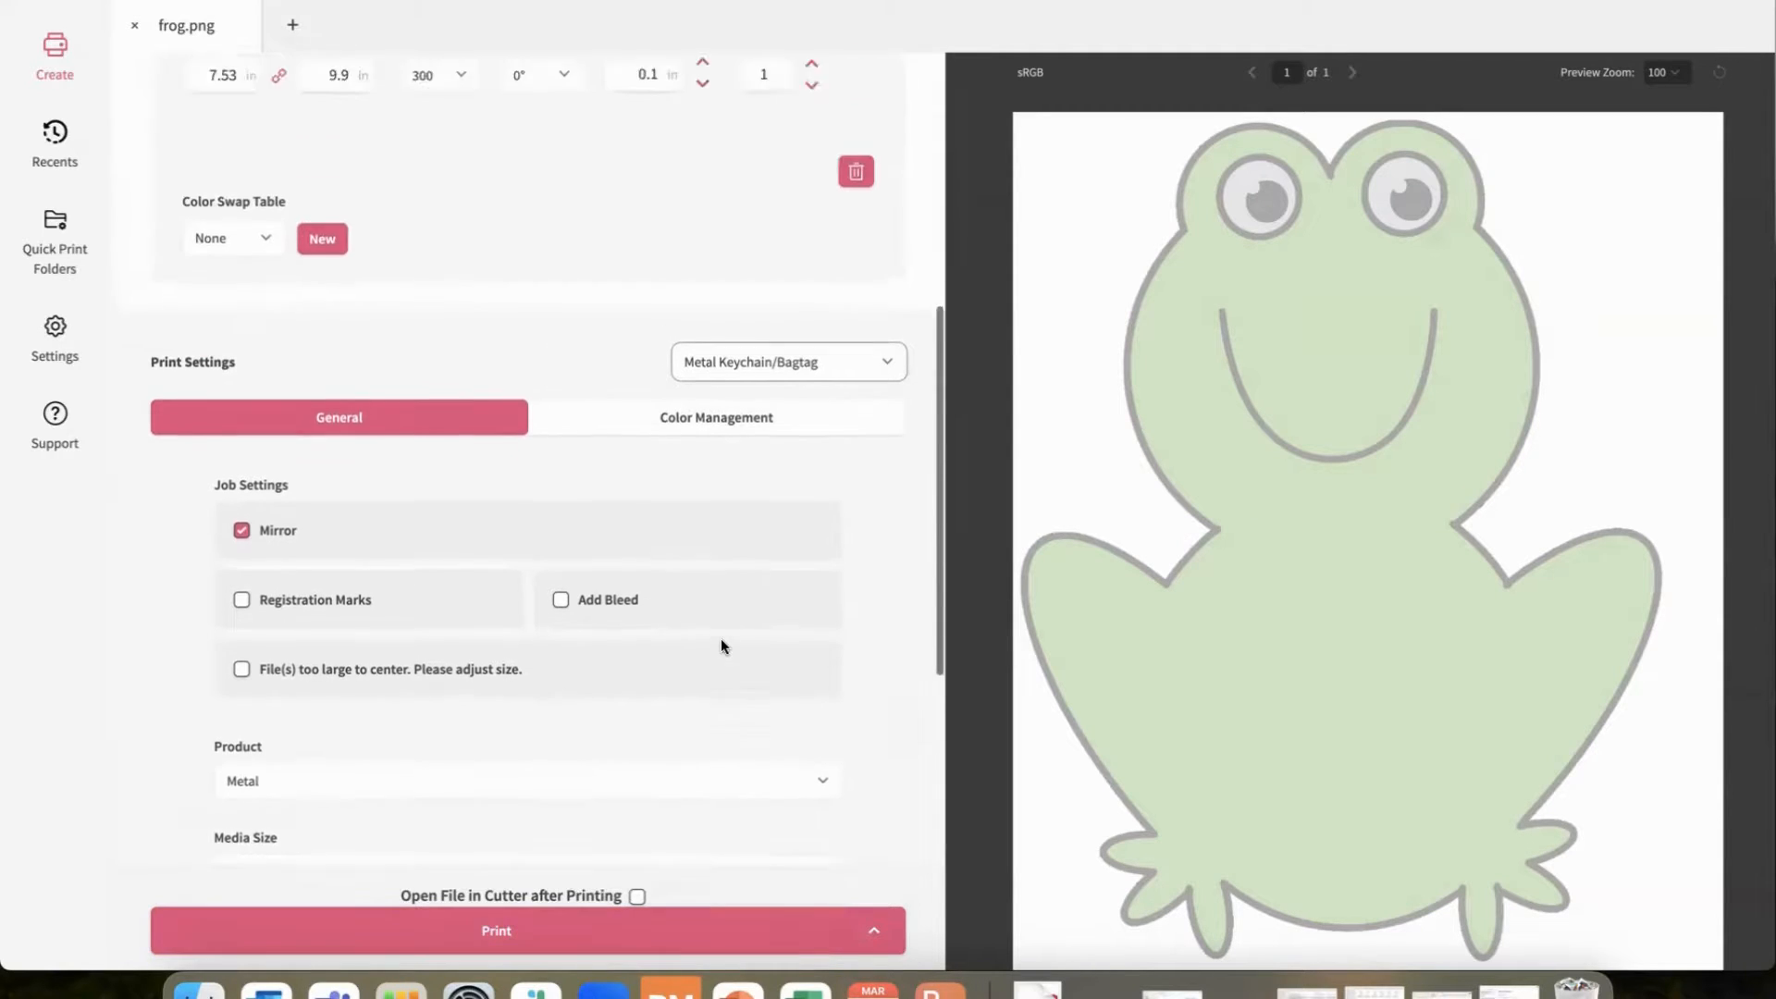
{"action": "left_click", "coordinate": [795, 528]}
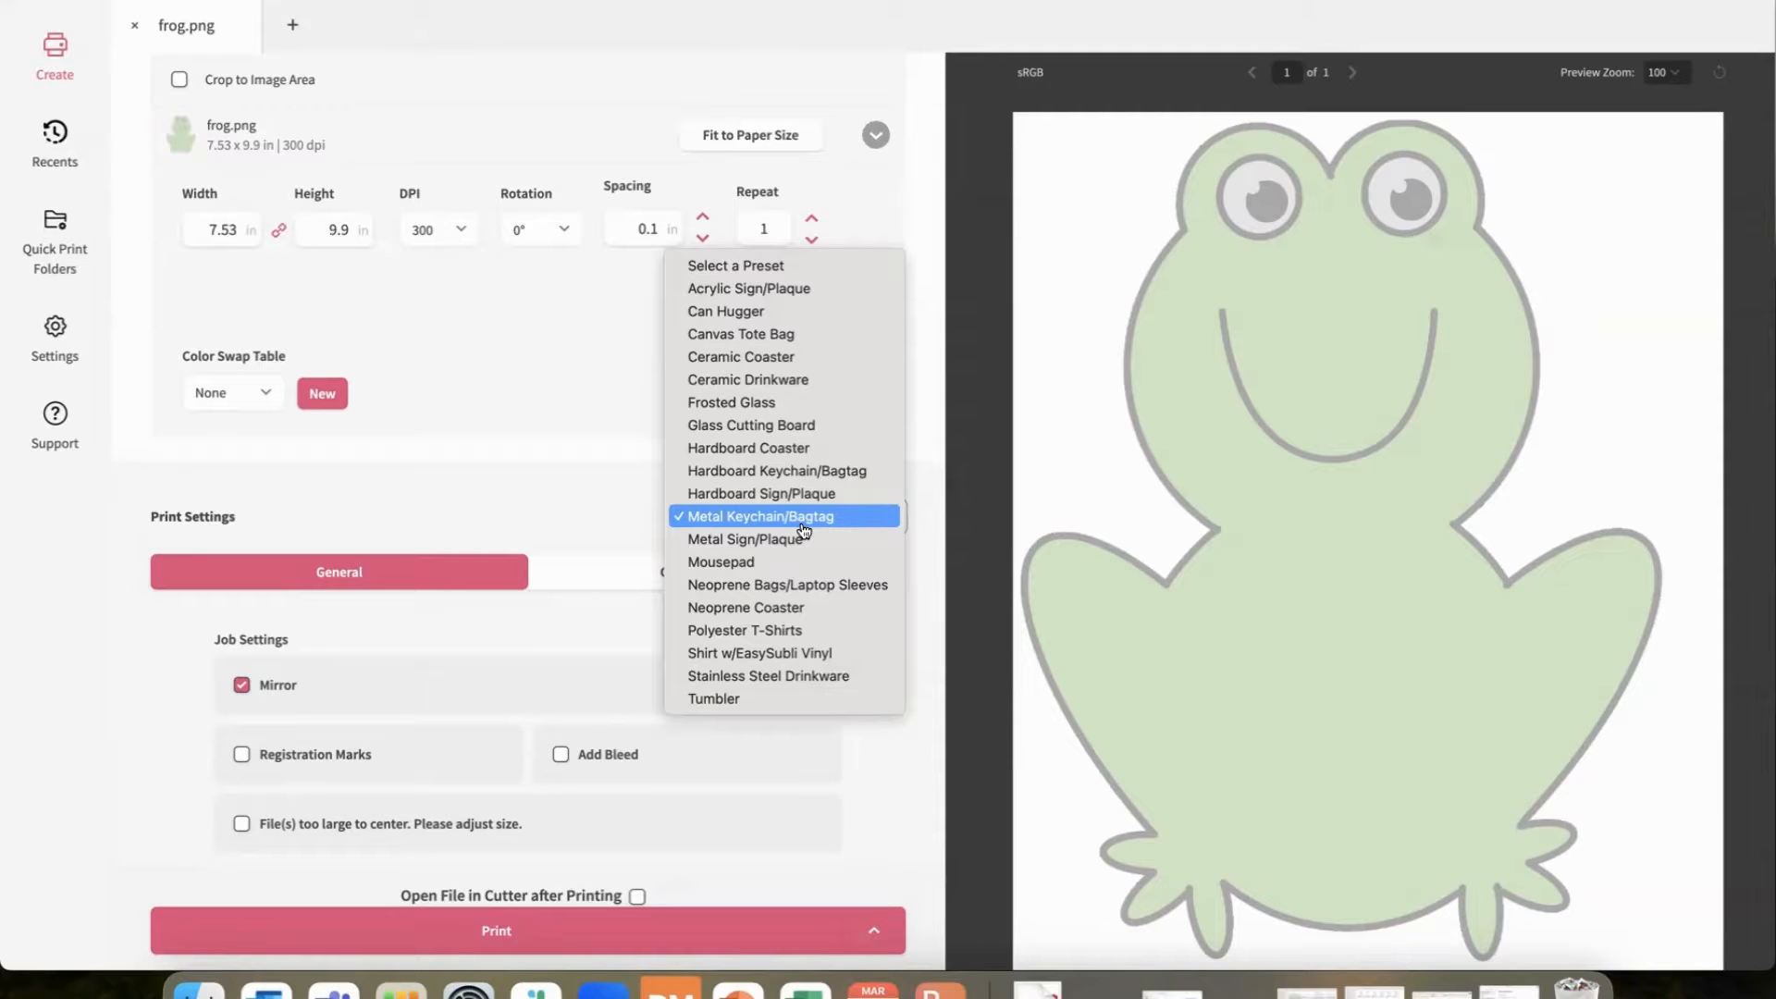
{"action": "left_click", "coordinate": [758, 632]}
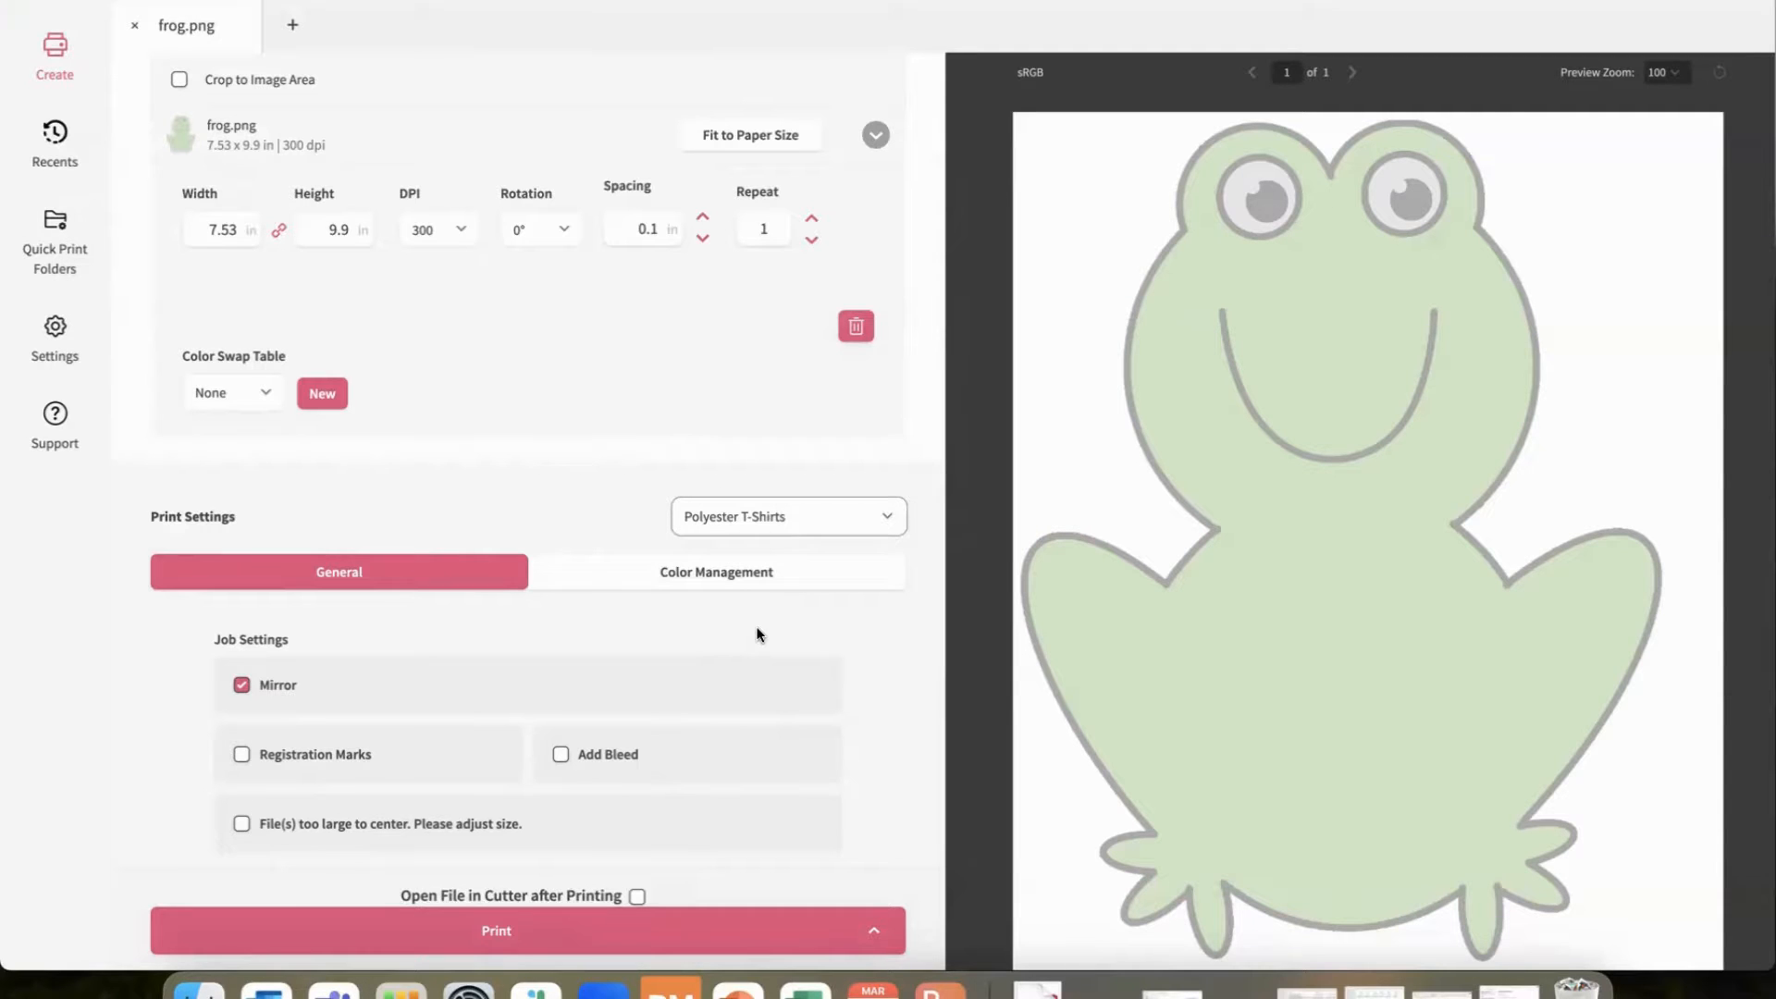
Examine the general settings of the preset, including the available media sizes and the media type.
{"action": "scroll", "coordinate": [626, 561], "scroll_direction": "down", "scroll_amount": 4}
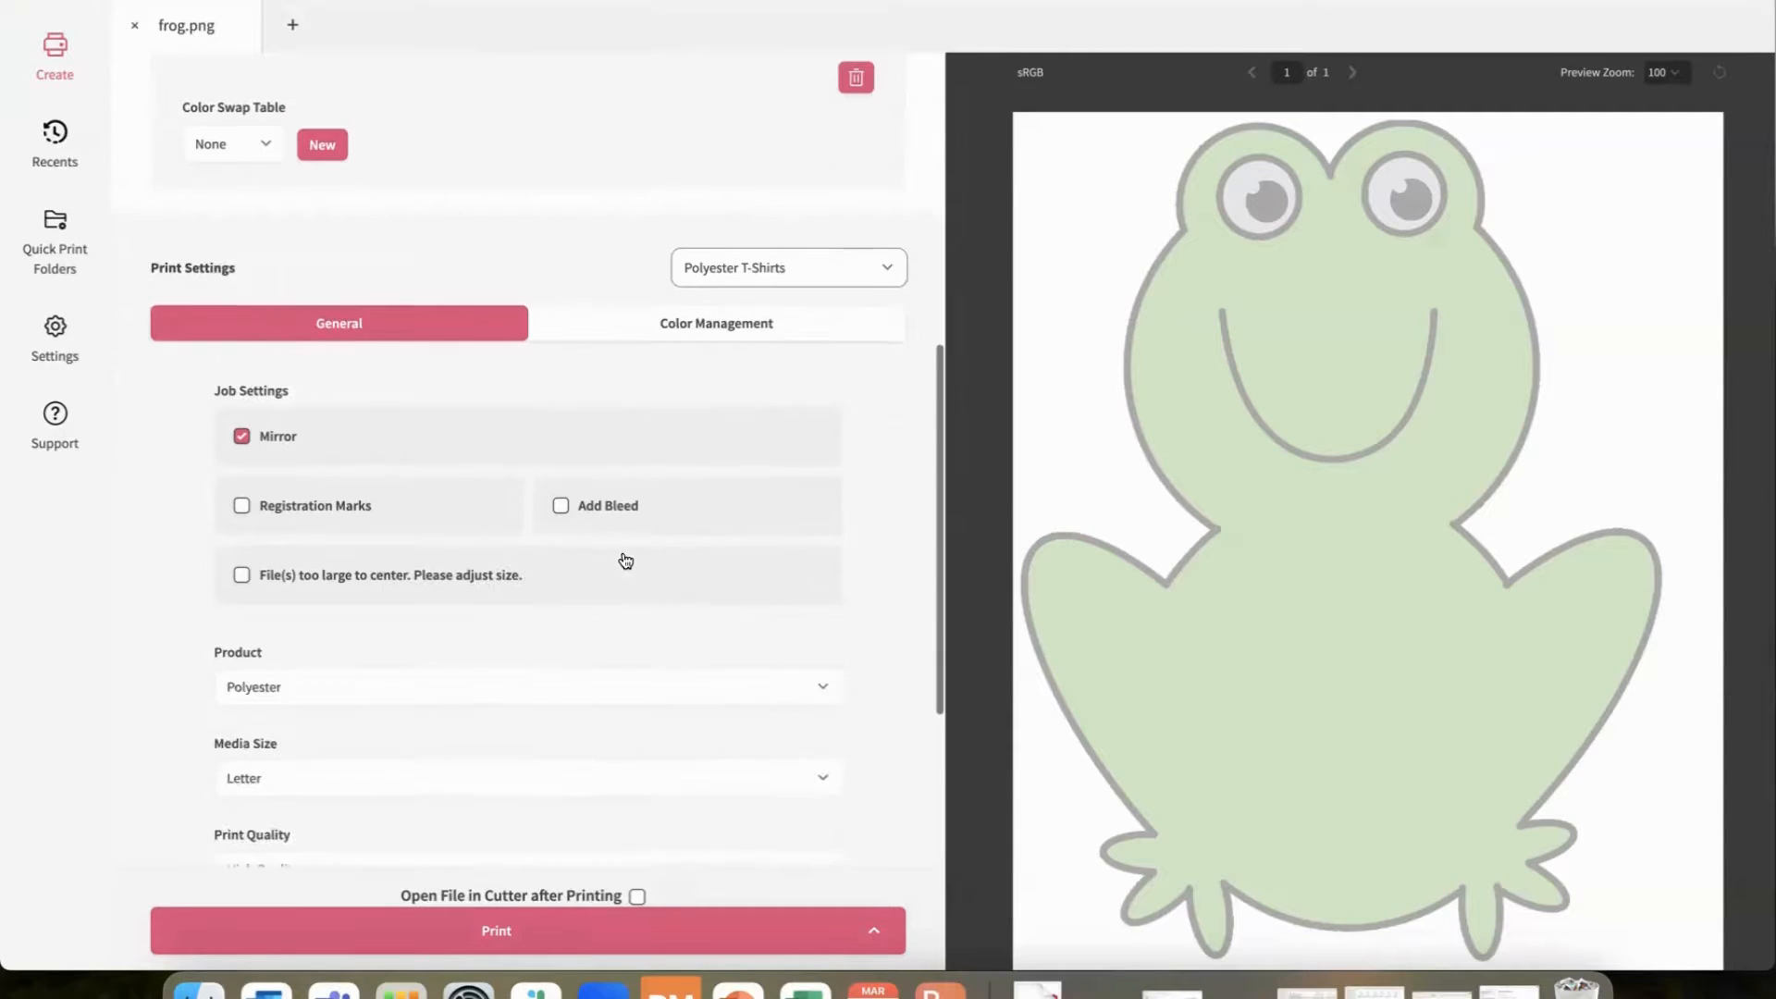
{"action": "scroll", "coordinate": [625, 560], "scroll_direction": "down", "scroll_amount": 1}
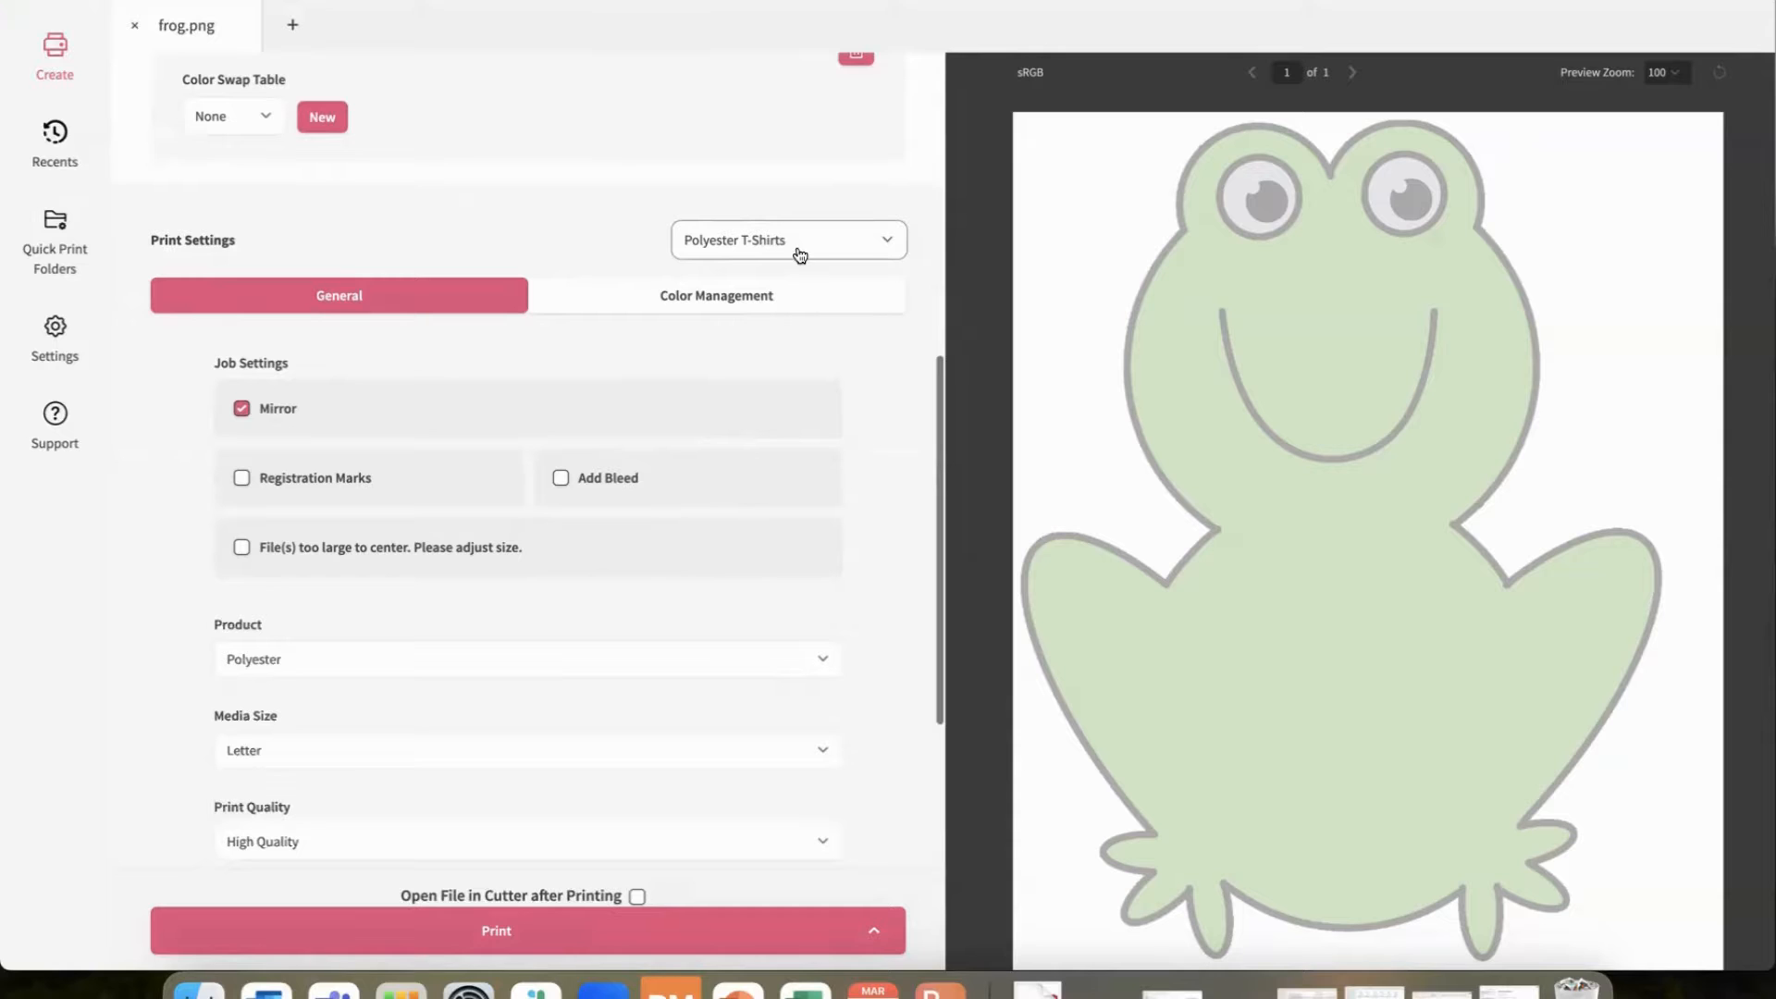
{"action": "scroll", "coordinate": [705, 407], "scroll_direction": "down", "scroll_amount": 3}
{"action": "scroll", "coordinate": [706, 410], "scroll_direction": "down", "scroll_amount": 2}
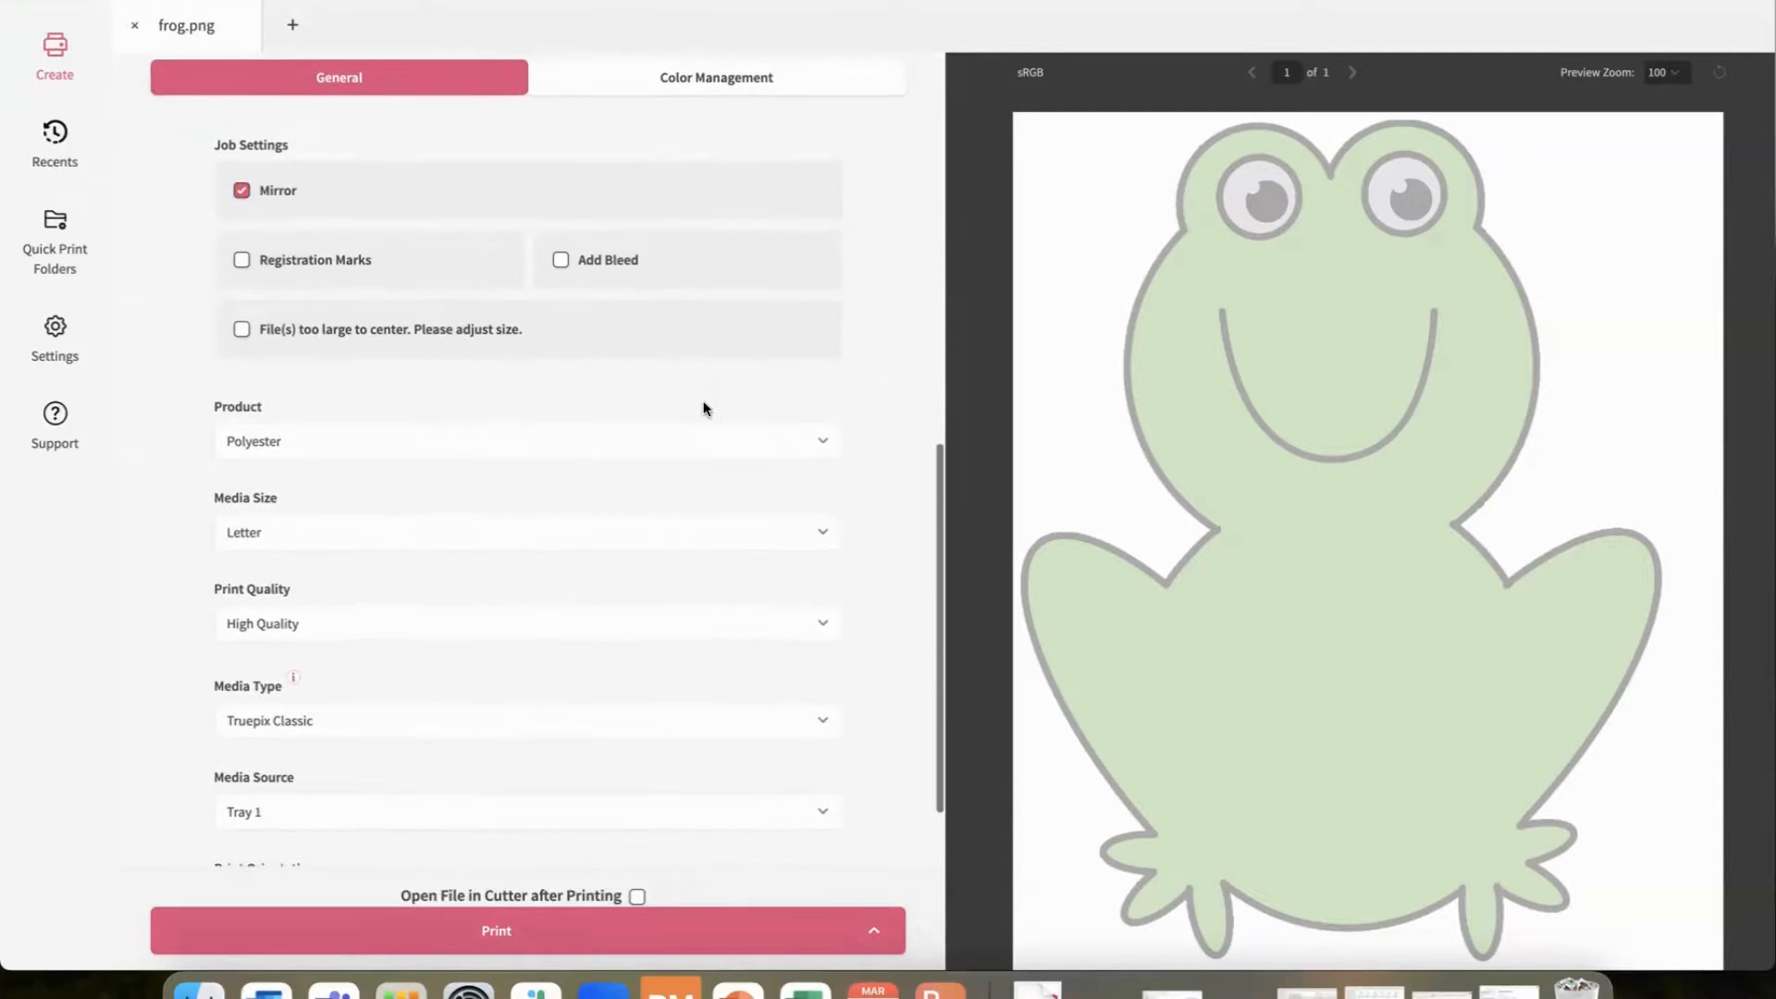
{"action": "scroll", "coordinate": [703, 408], "scroll_direction": "down", "scroll_amount": 2}
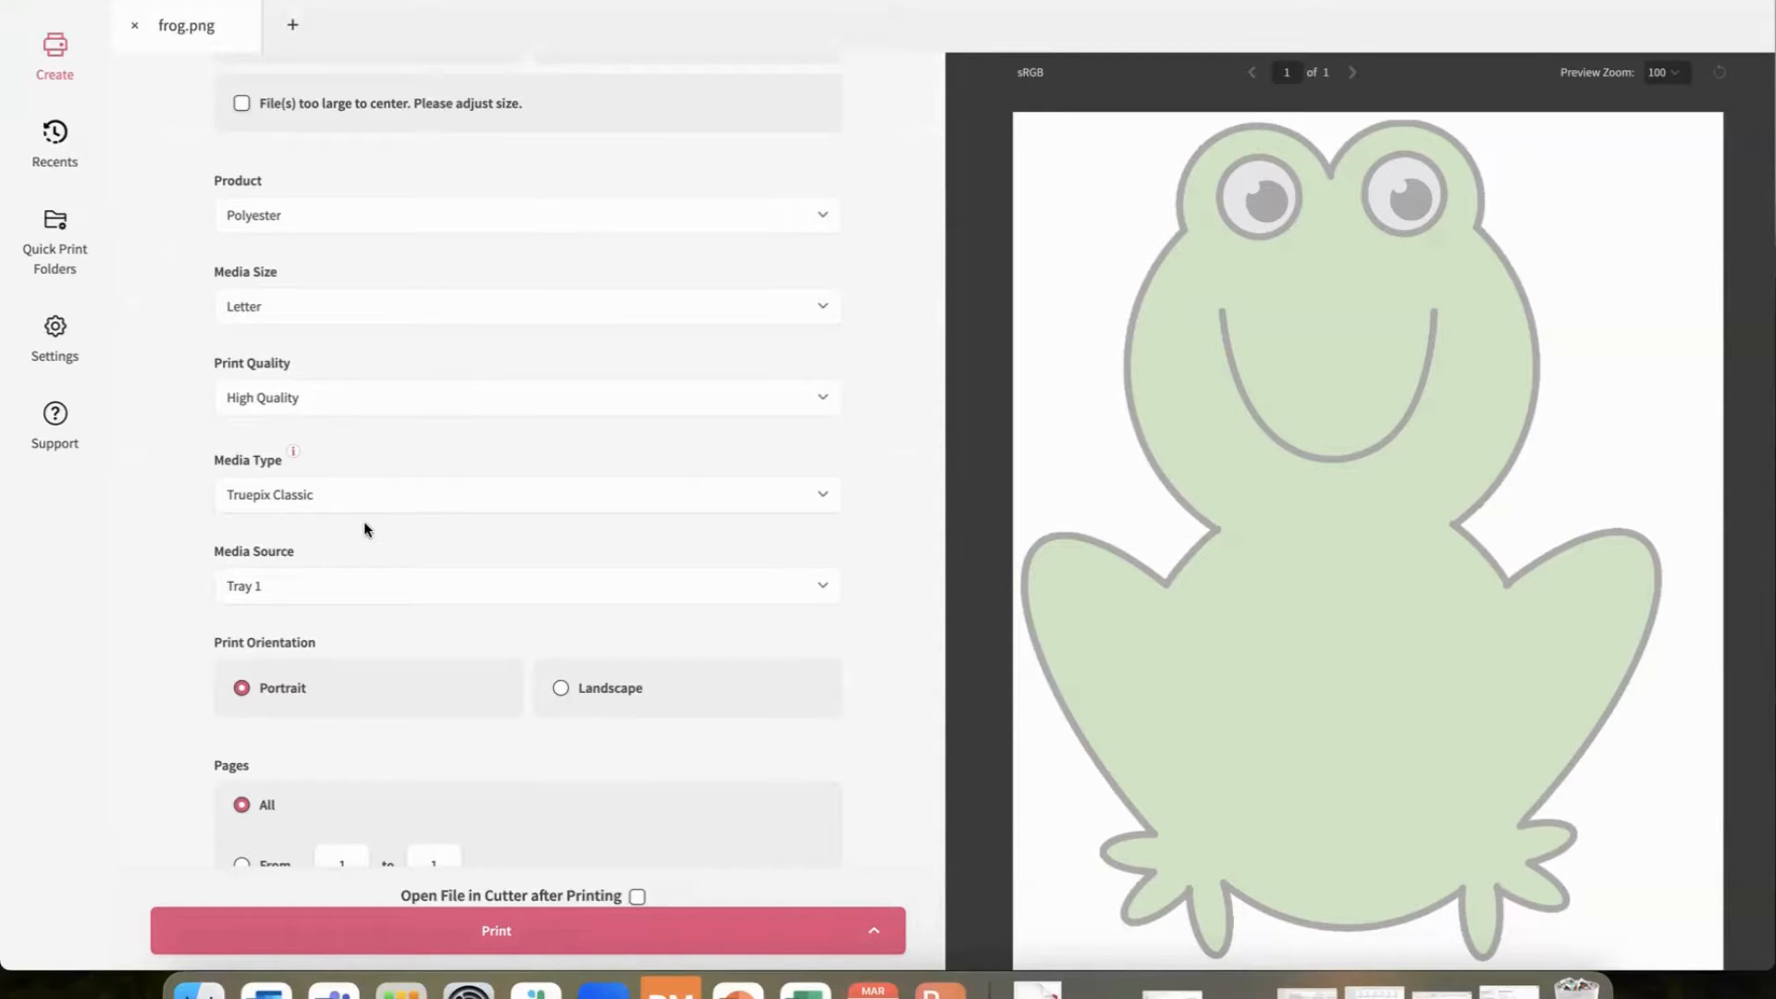
{"action": "scroll", "coordinate": [364, 520], "scroll_direction": "down", "scroll_amount": 2}
{"action": "scroll", "coordinate": [365, 530], "scroll_direction": "up", "scroll_amount": 2}
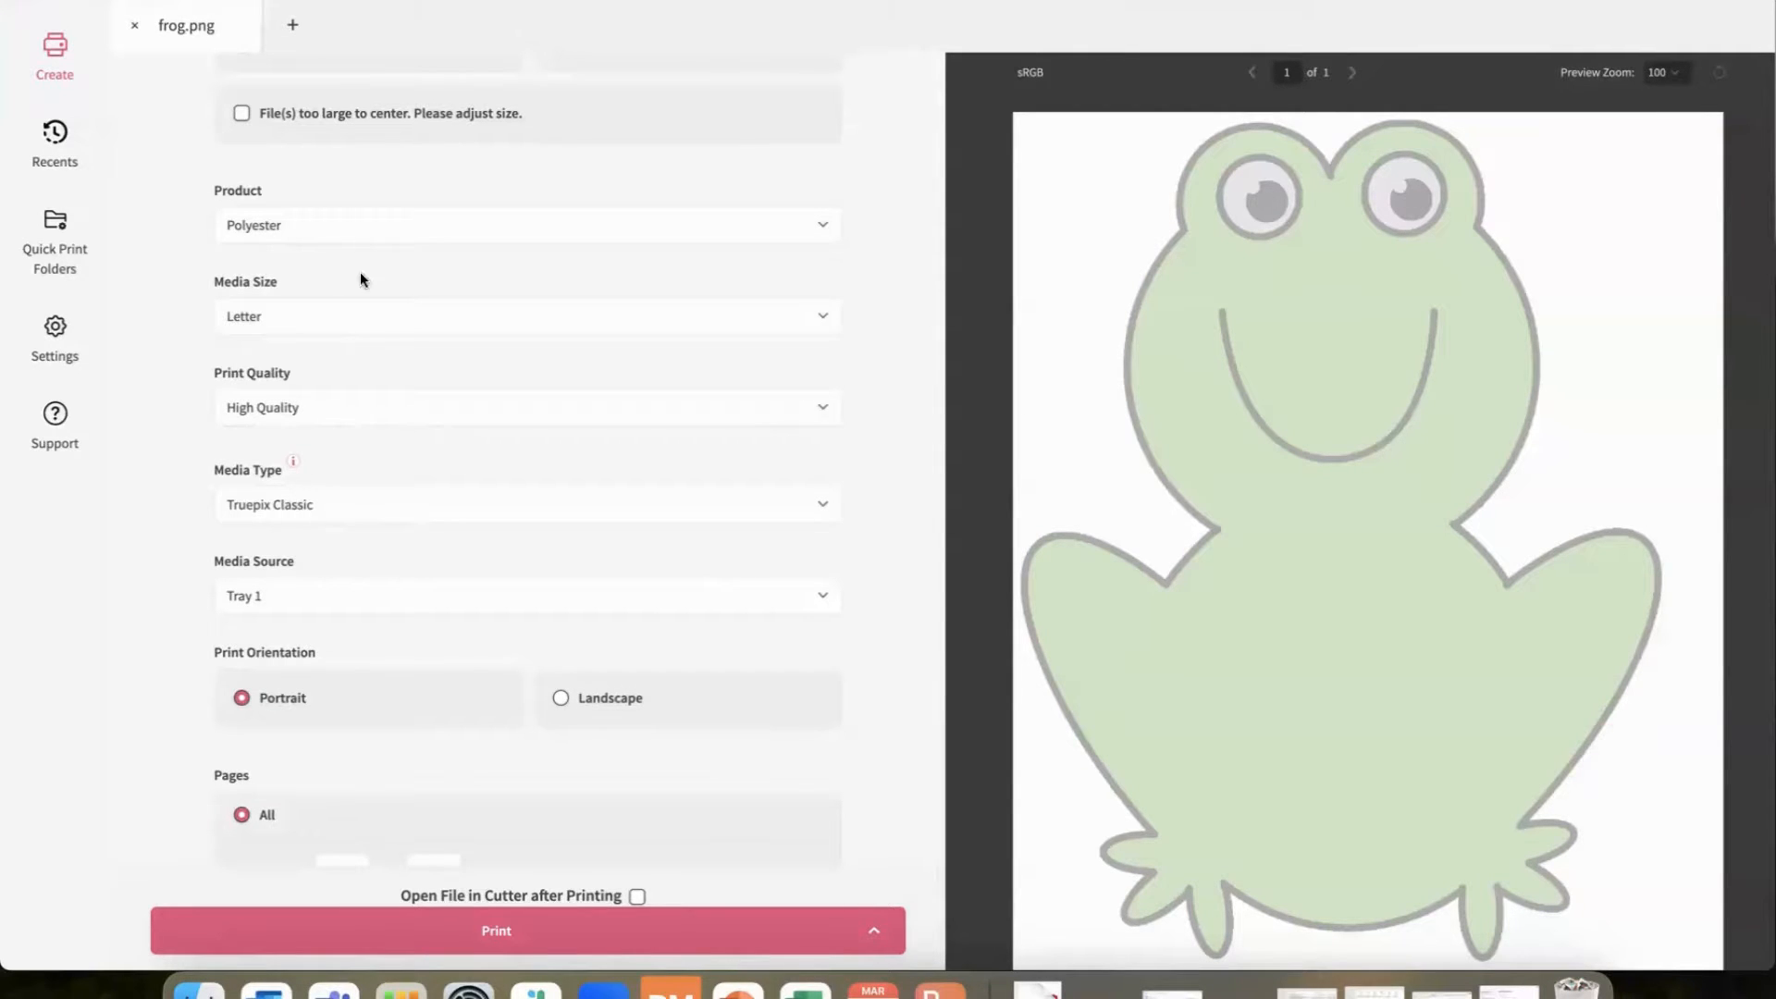
{"action": "left_click", "coordinate": [356, 320]}
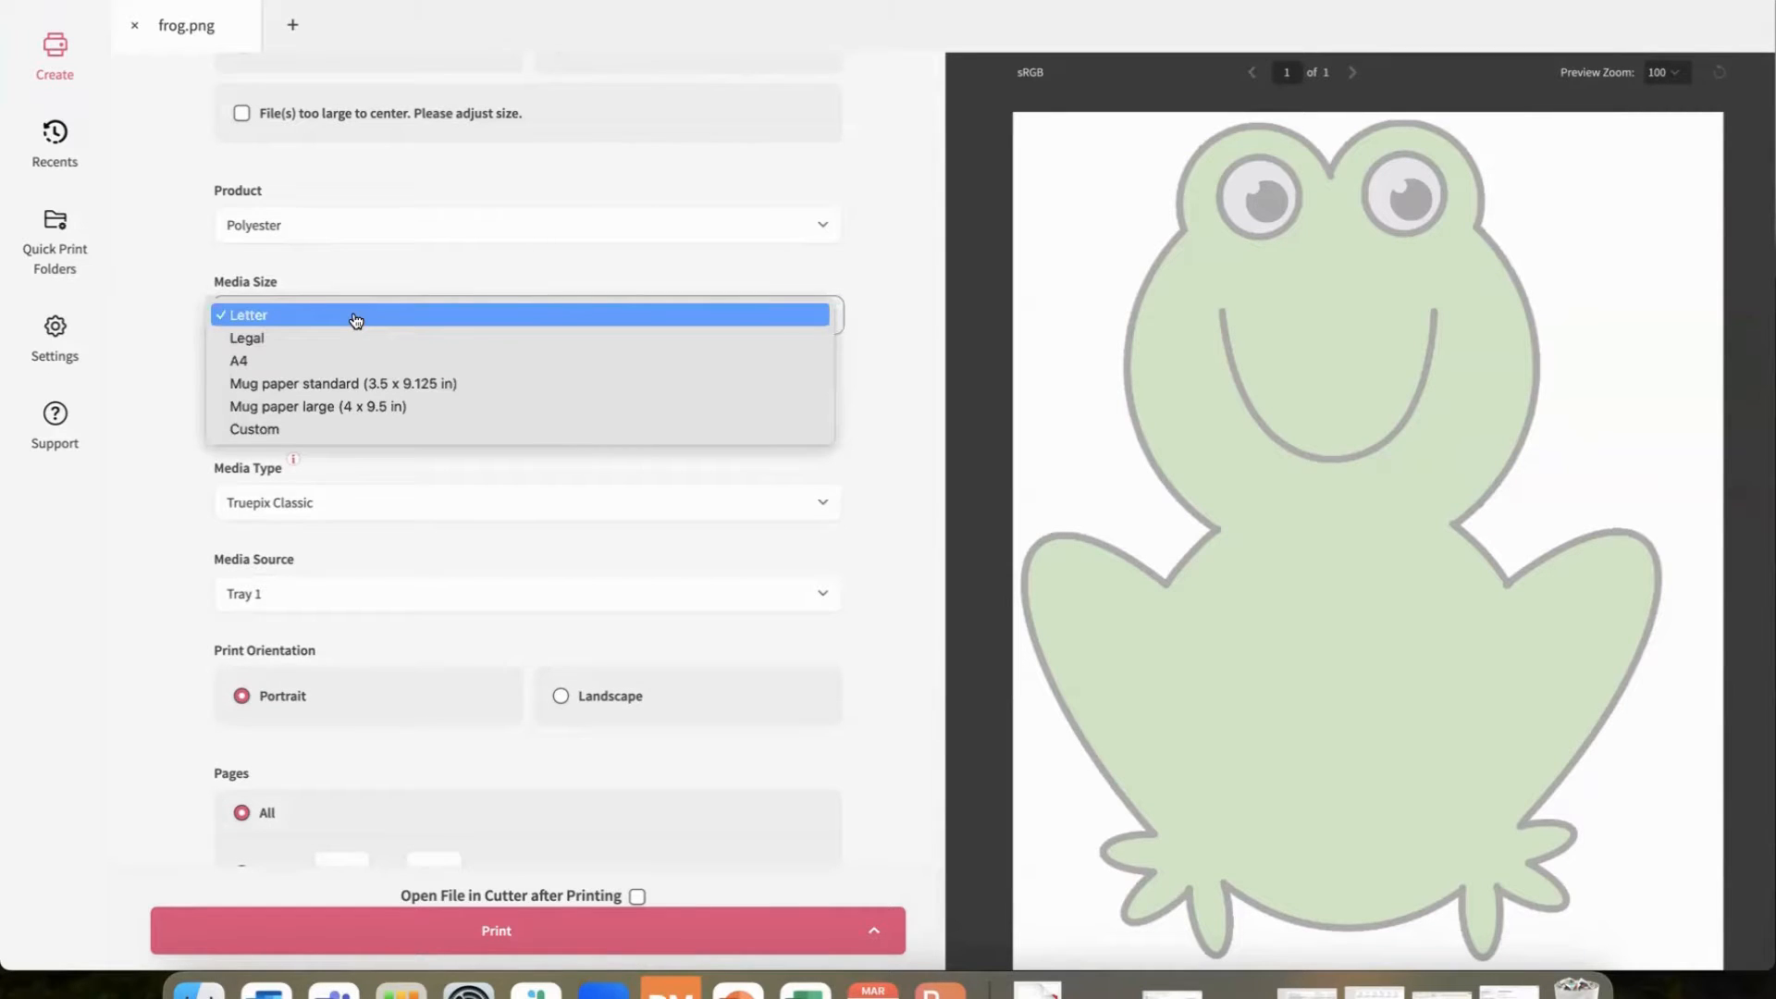
{"action": "left_click", "coordinate": [152, 464]}
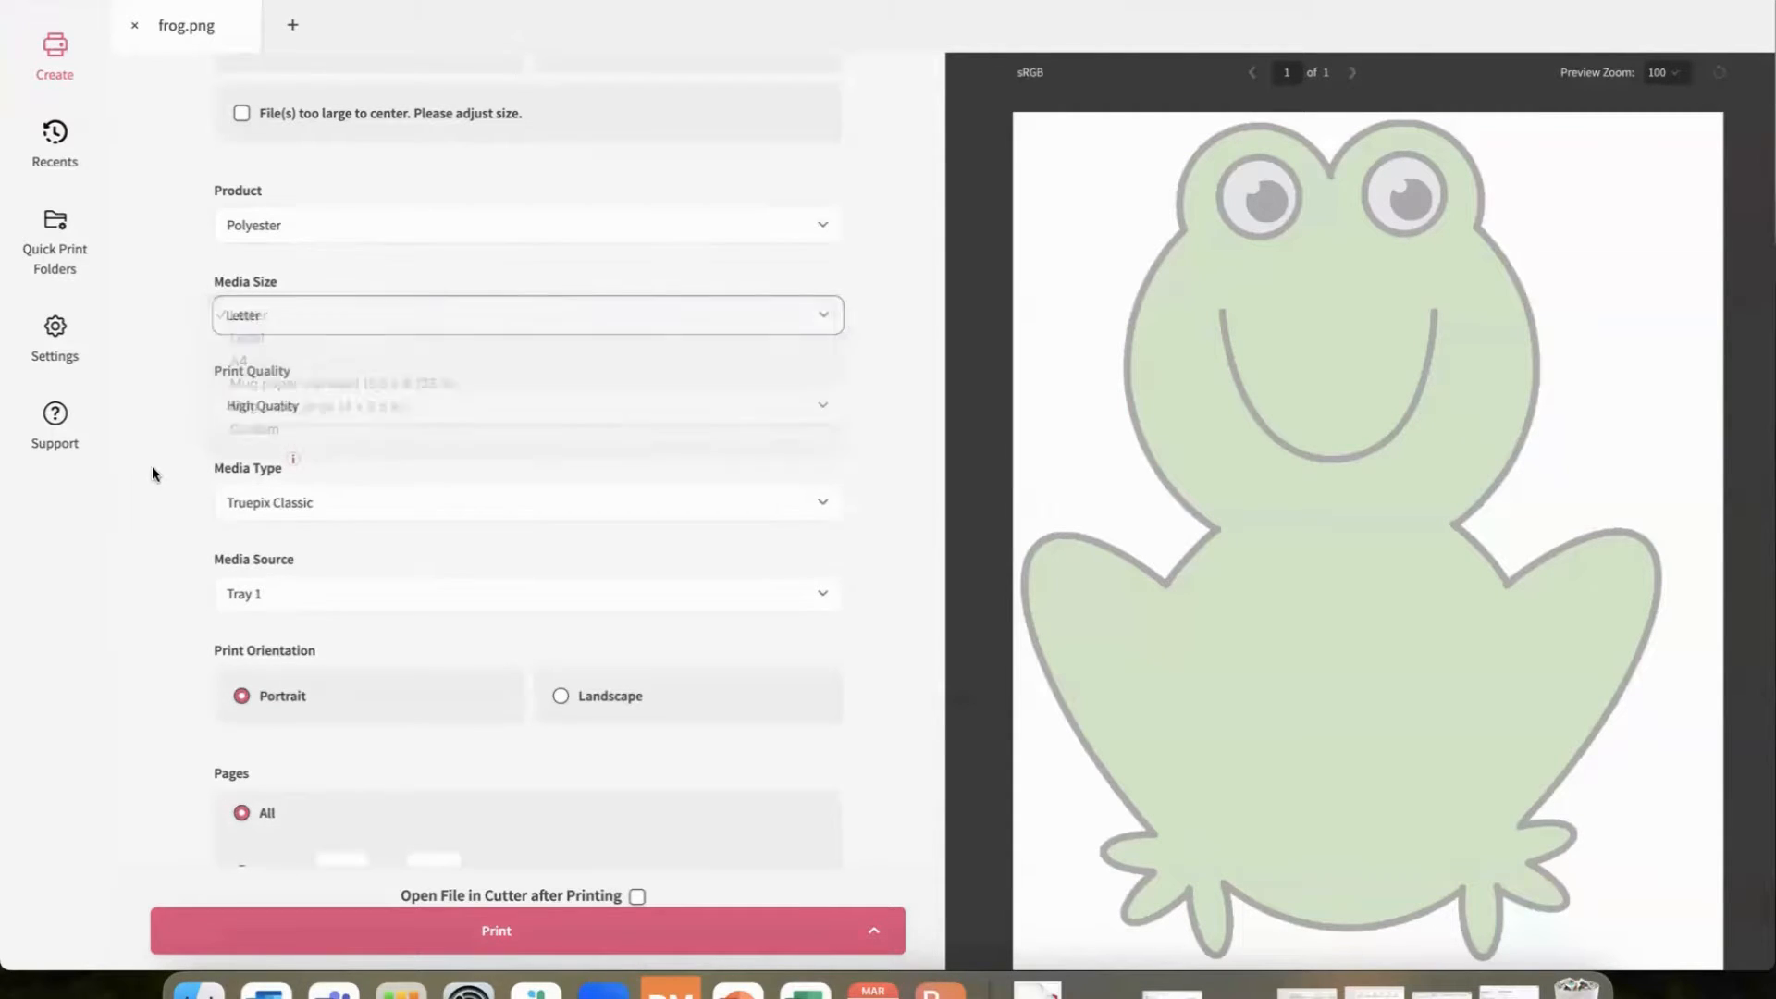
{"action": "left_click", "coordinate": [398, 502]}
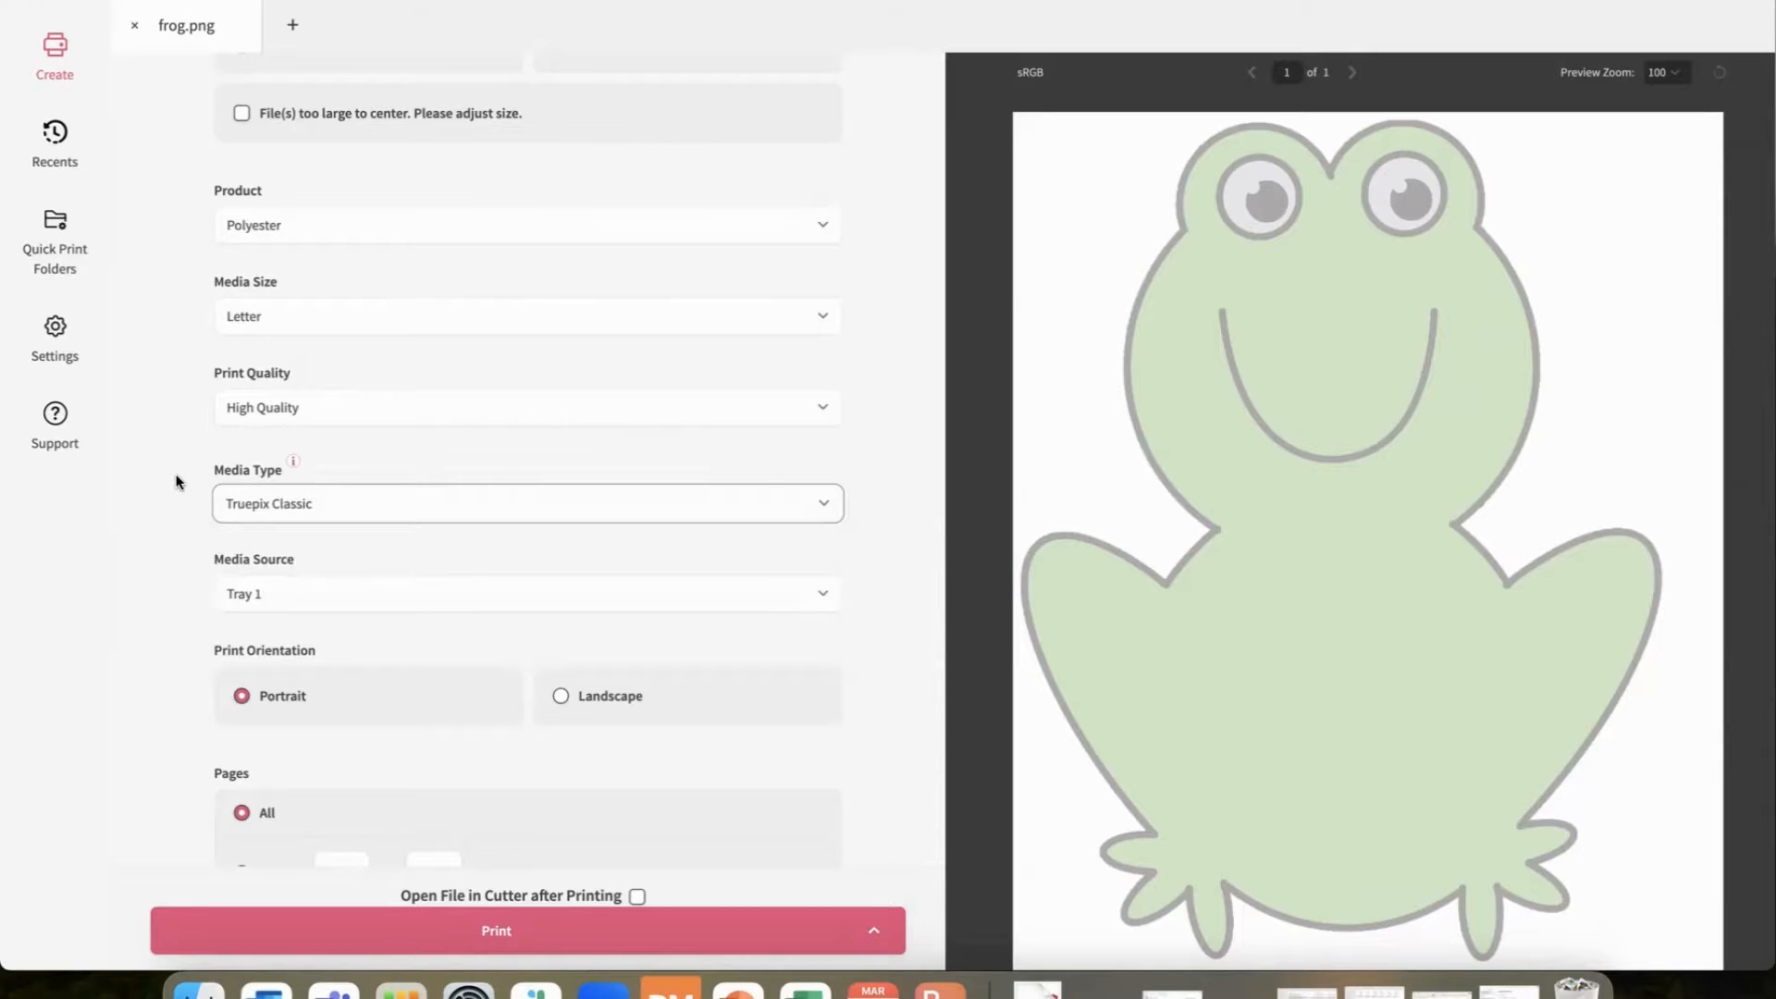
Go over the preset's job settings again and display its color management options.
{"action": "scroll", "coordinate": [916, 296], "scroll_direction": "up", "scroll_amount": 2}
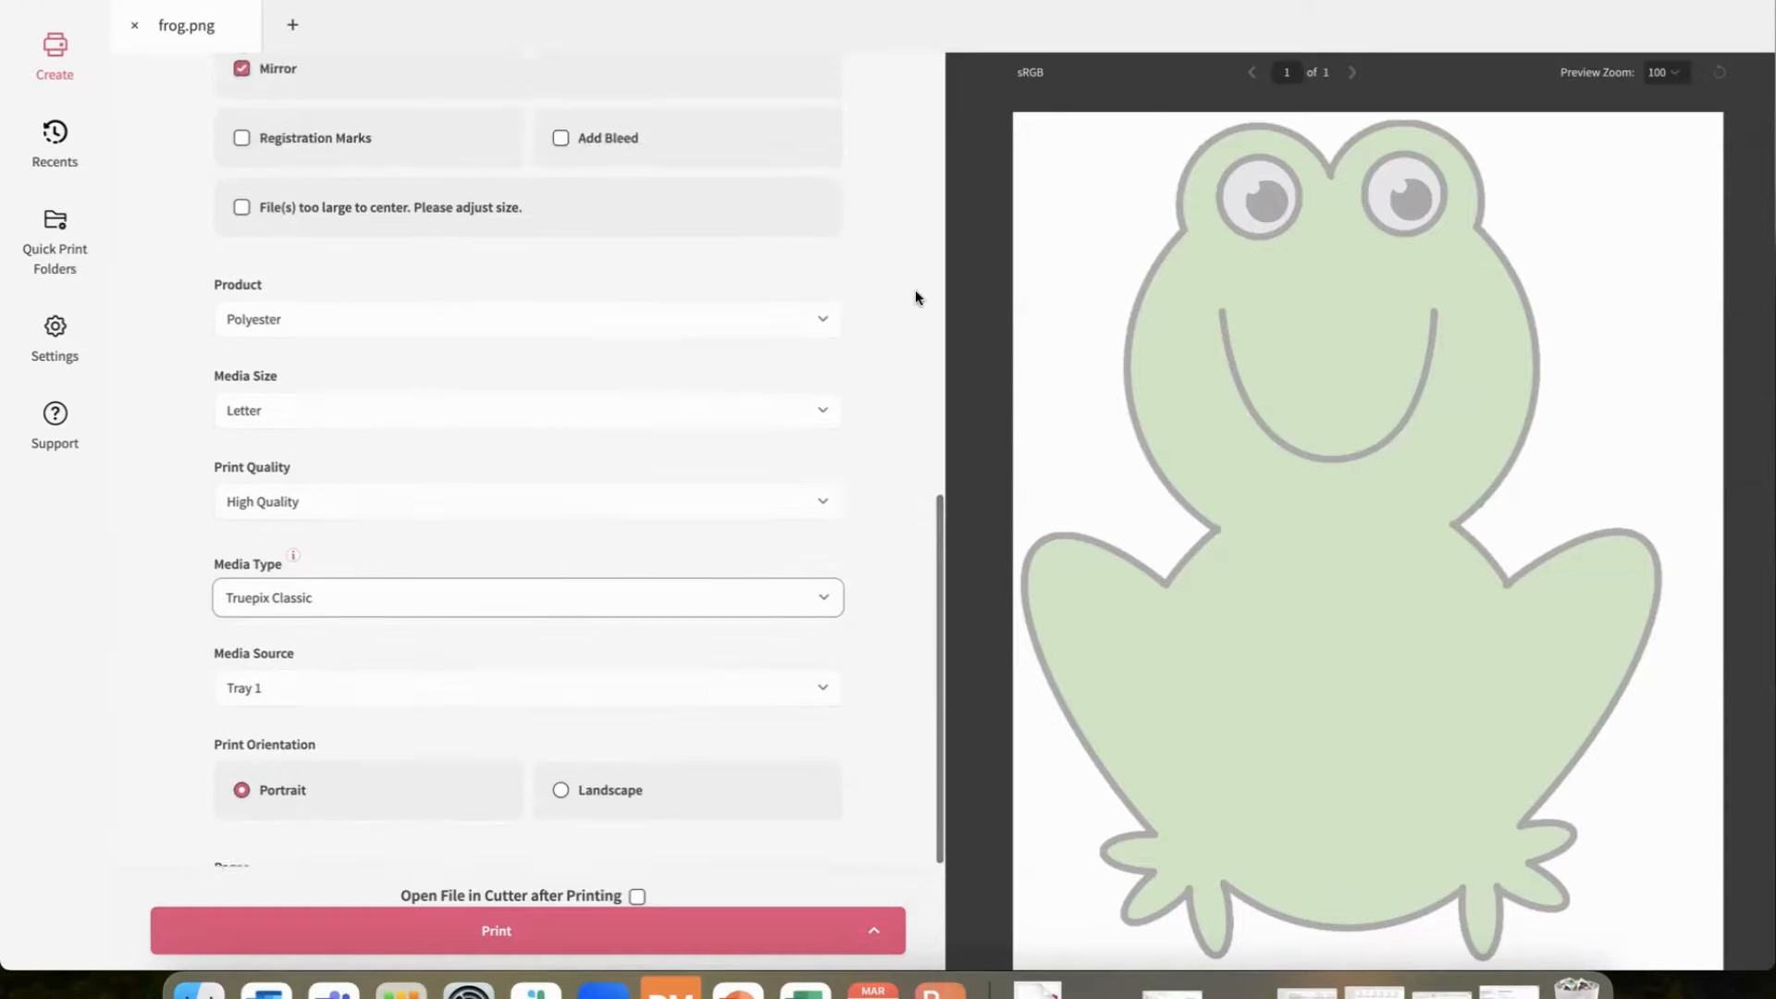
{"action": "scroll", "coordinate": [916, 297], "scroll_direction": "up", "scroll_amount": 10}
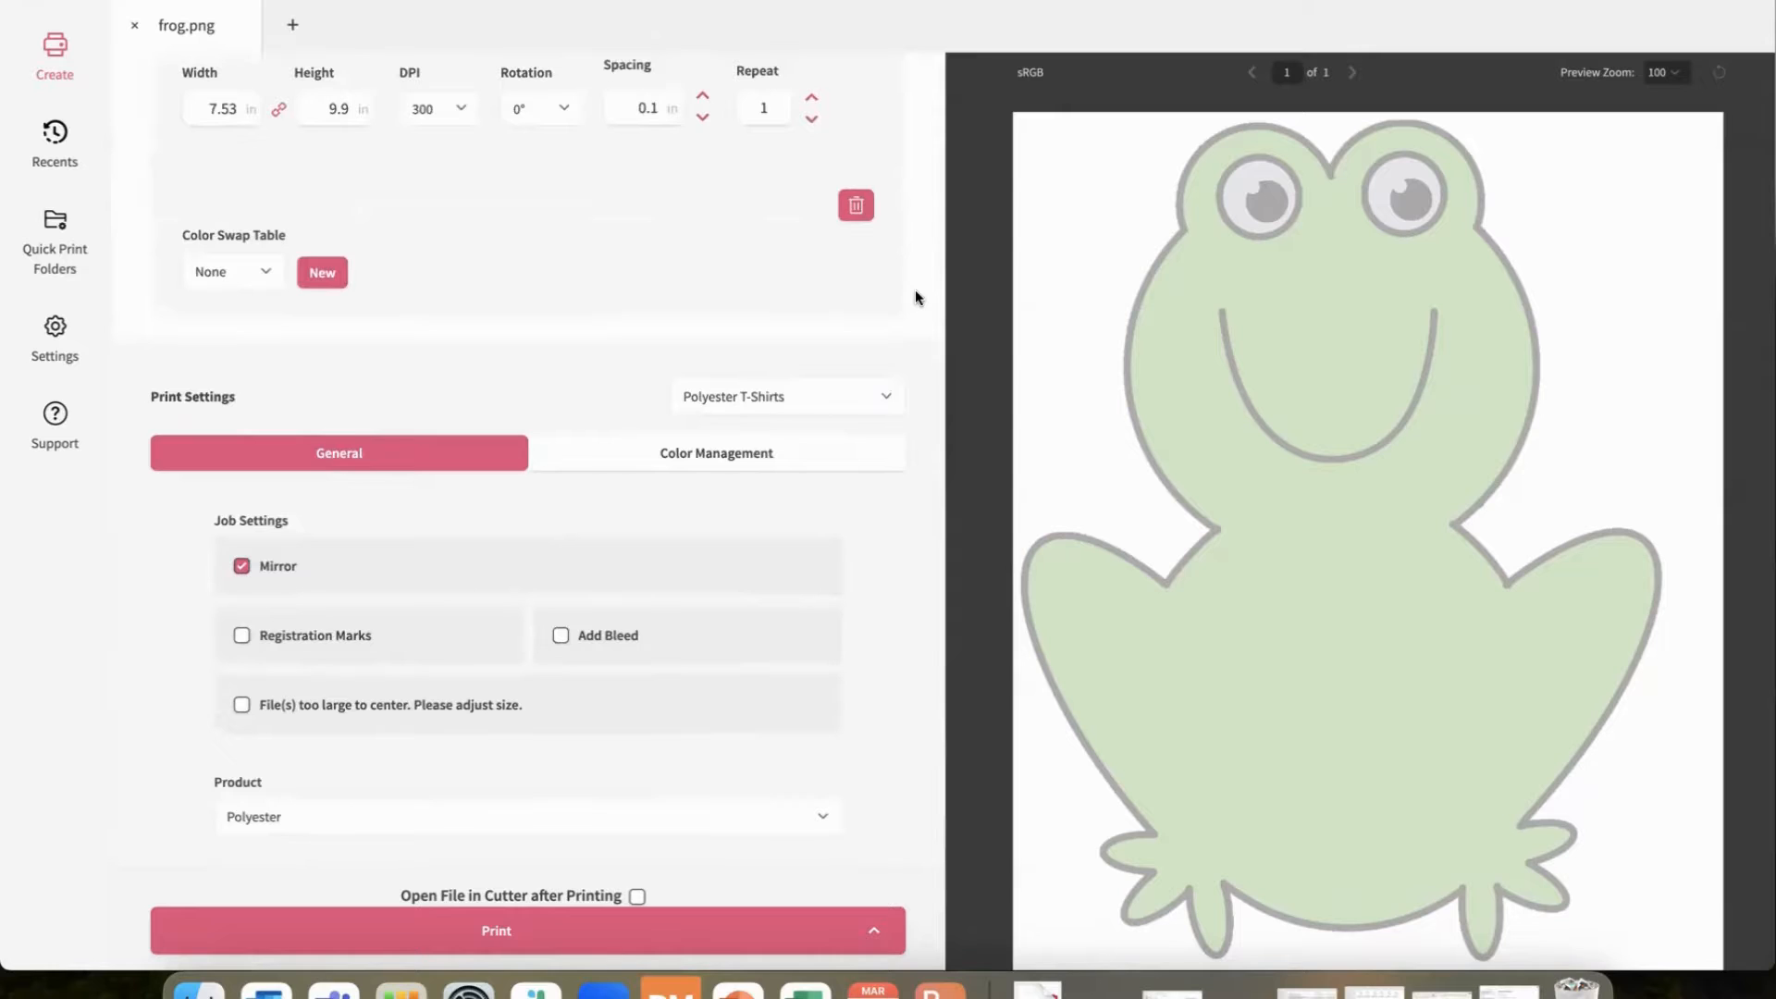
{"action": "scroll", "coordinate": [916, 297], "scroll_direction": "up", "scroll_amount": 1}
{"action": "scroll", "coordinate": [915, 297], "scroll_direction": "down", "scroll_amount": 2}
{"action": "scroll", "coordinate": [916, 297], "scroll_direction": "down", "scroll_amount": 4}
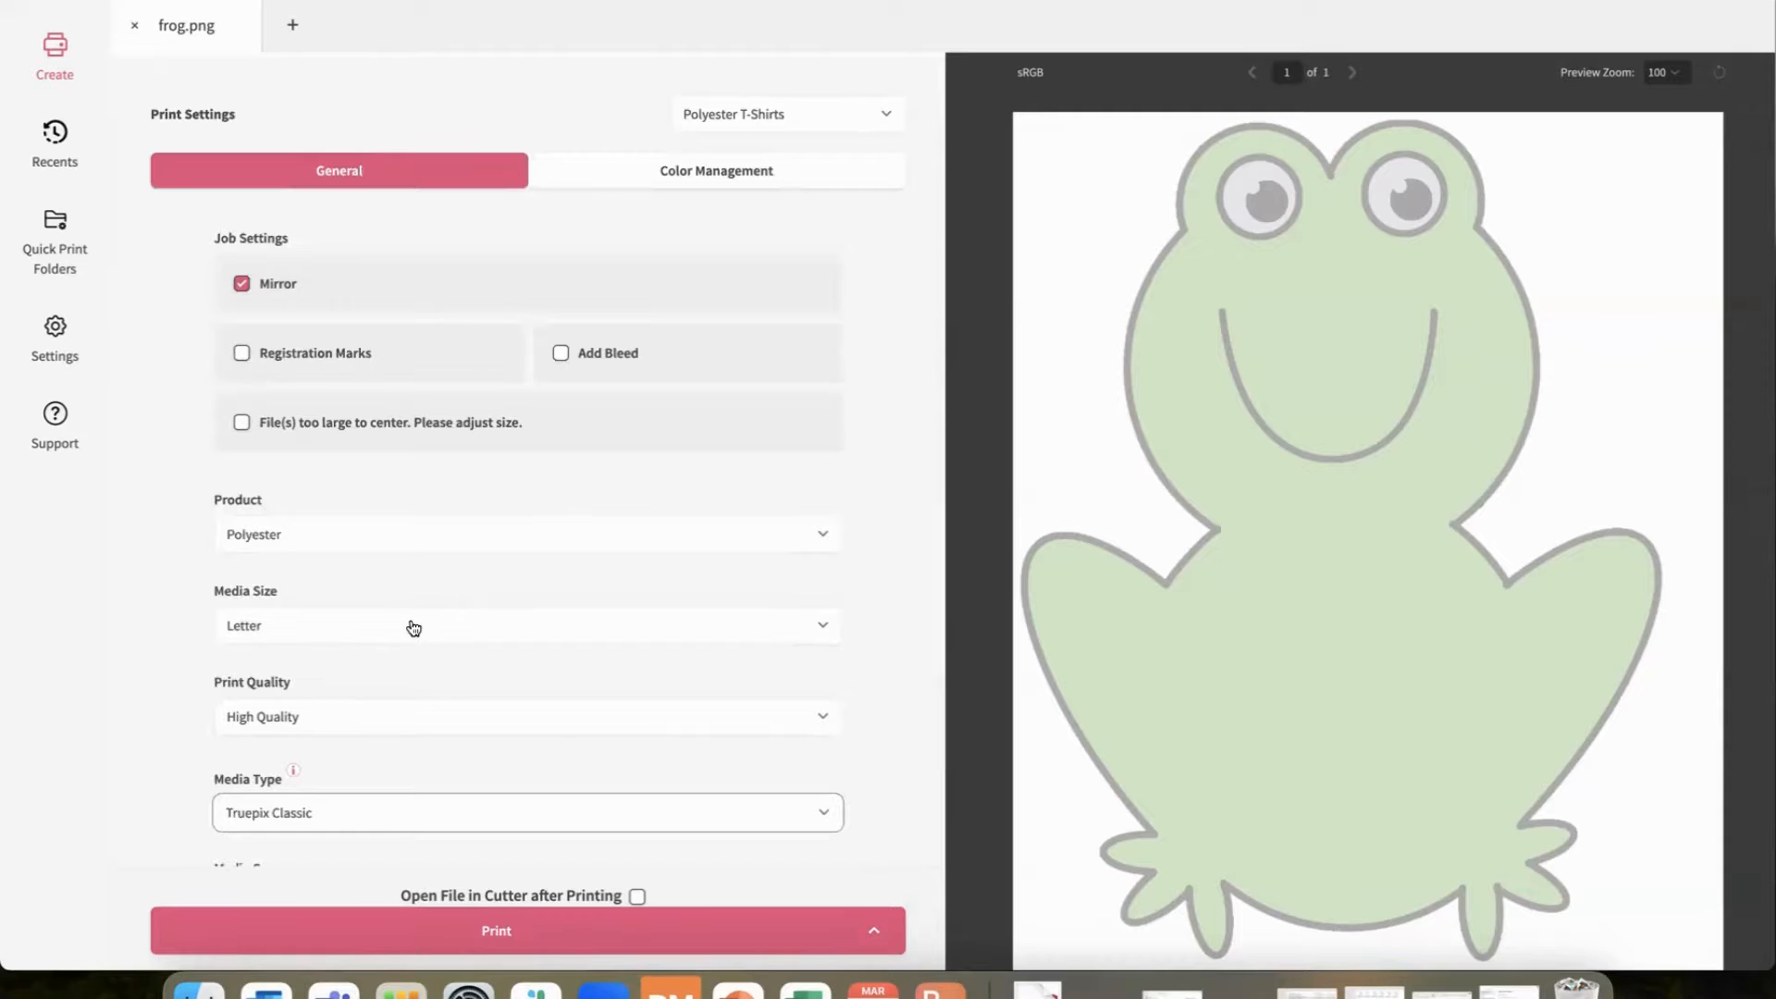
{"action": "scroll", "coordinate": [413, 629], "scroll_direction": "down", "scroll_amount": 1}
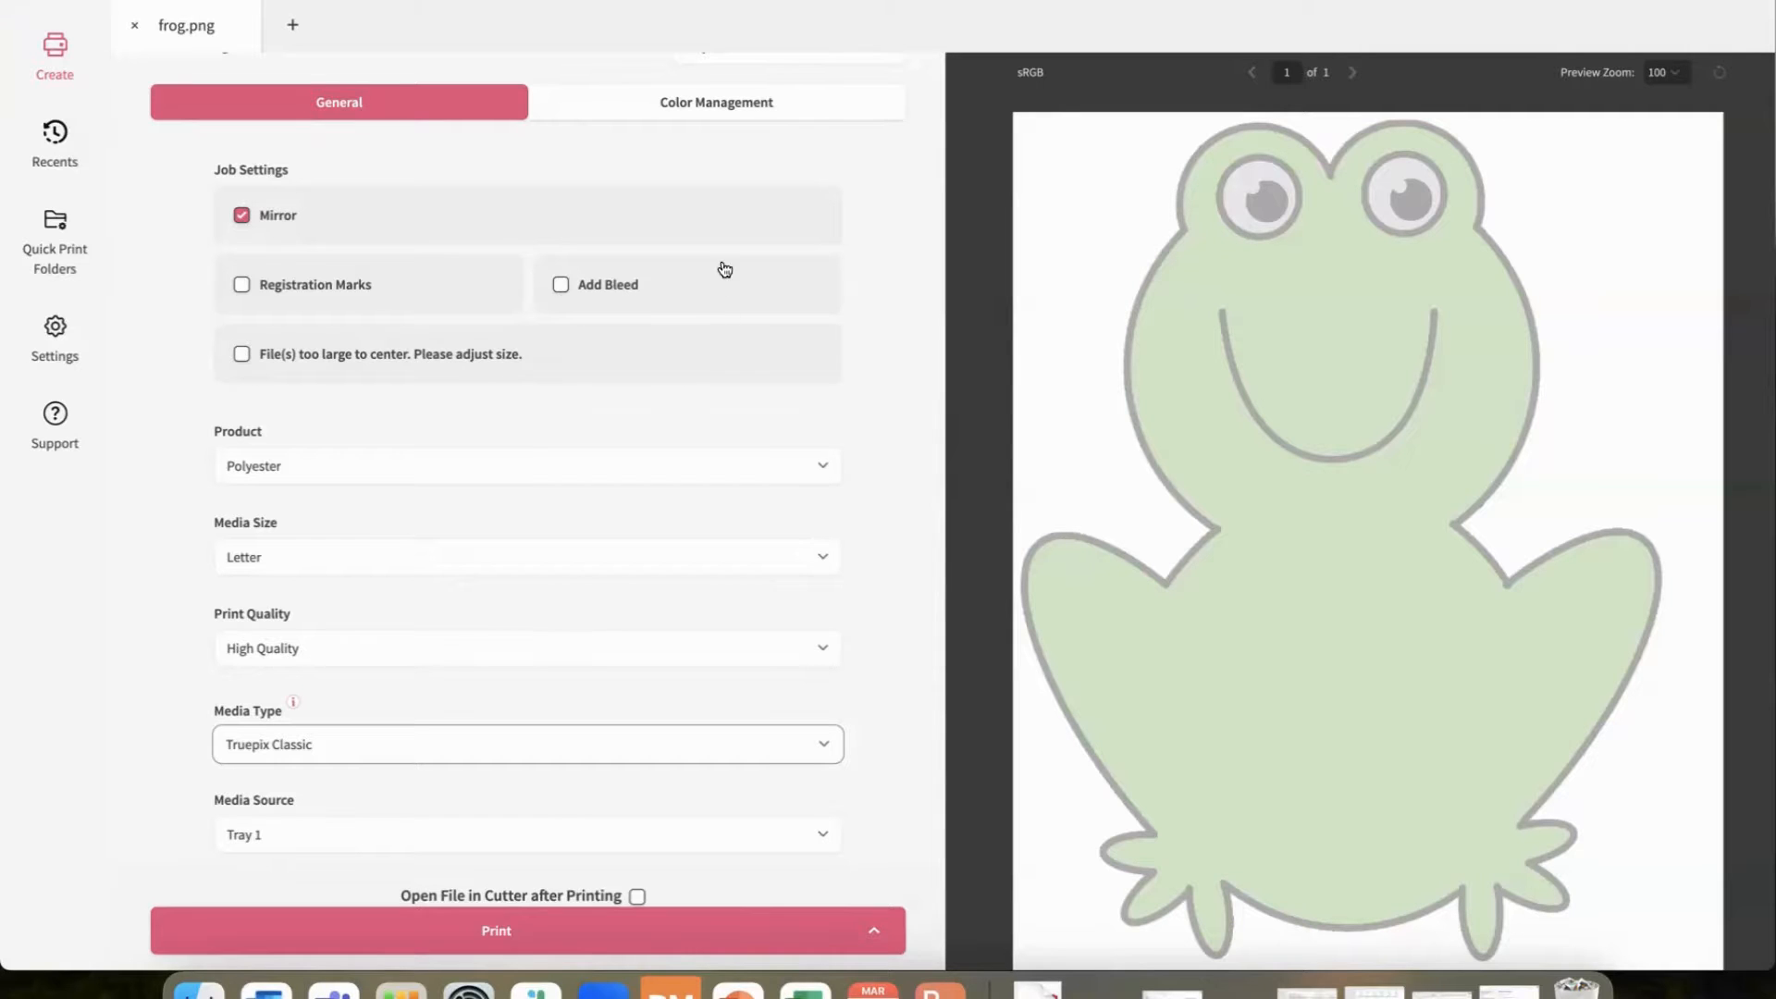
{"action": "scroll", "coordinate": [725, 269], "scroll_direction": "up", "scroll_amount": 1}
{"action": "left_click", "coordinate": [710, 205]}
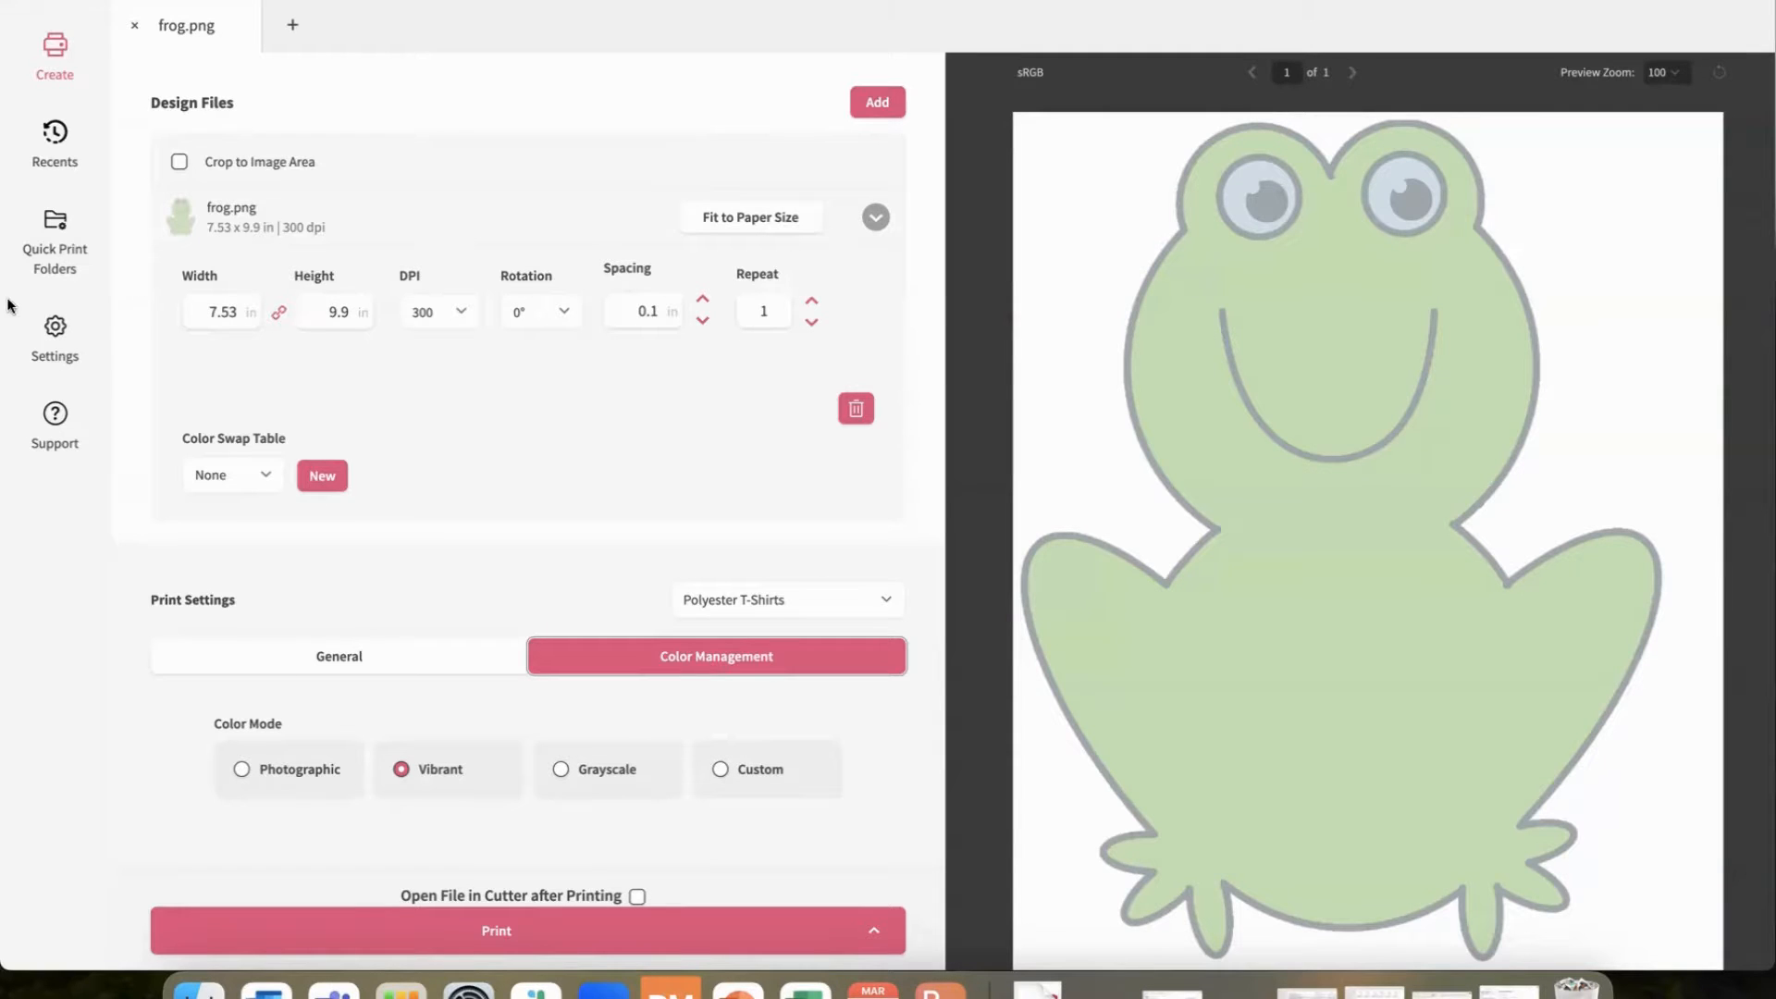
Look over the program's general preferences for registration marks and cut prompts, and close them unchanged.
{"action": "left_click", "coordinate": [56, 327]}
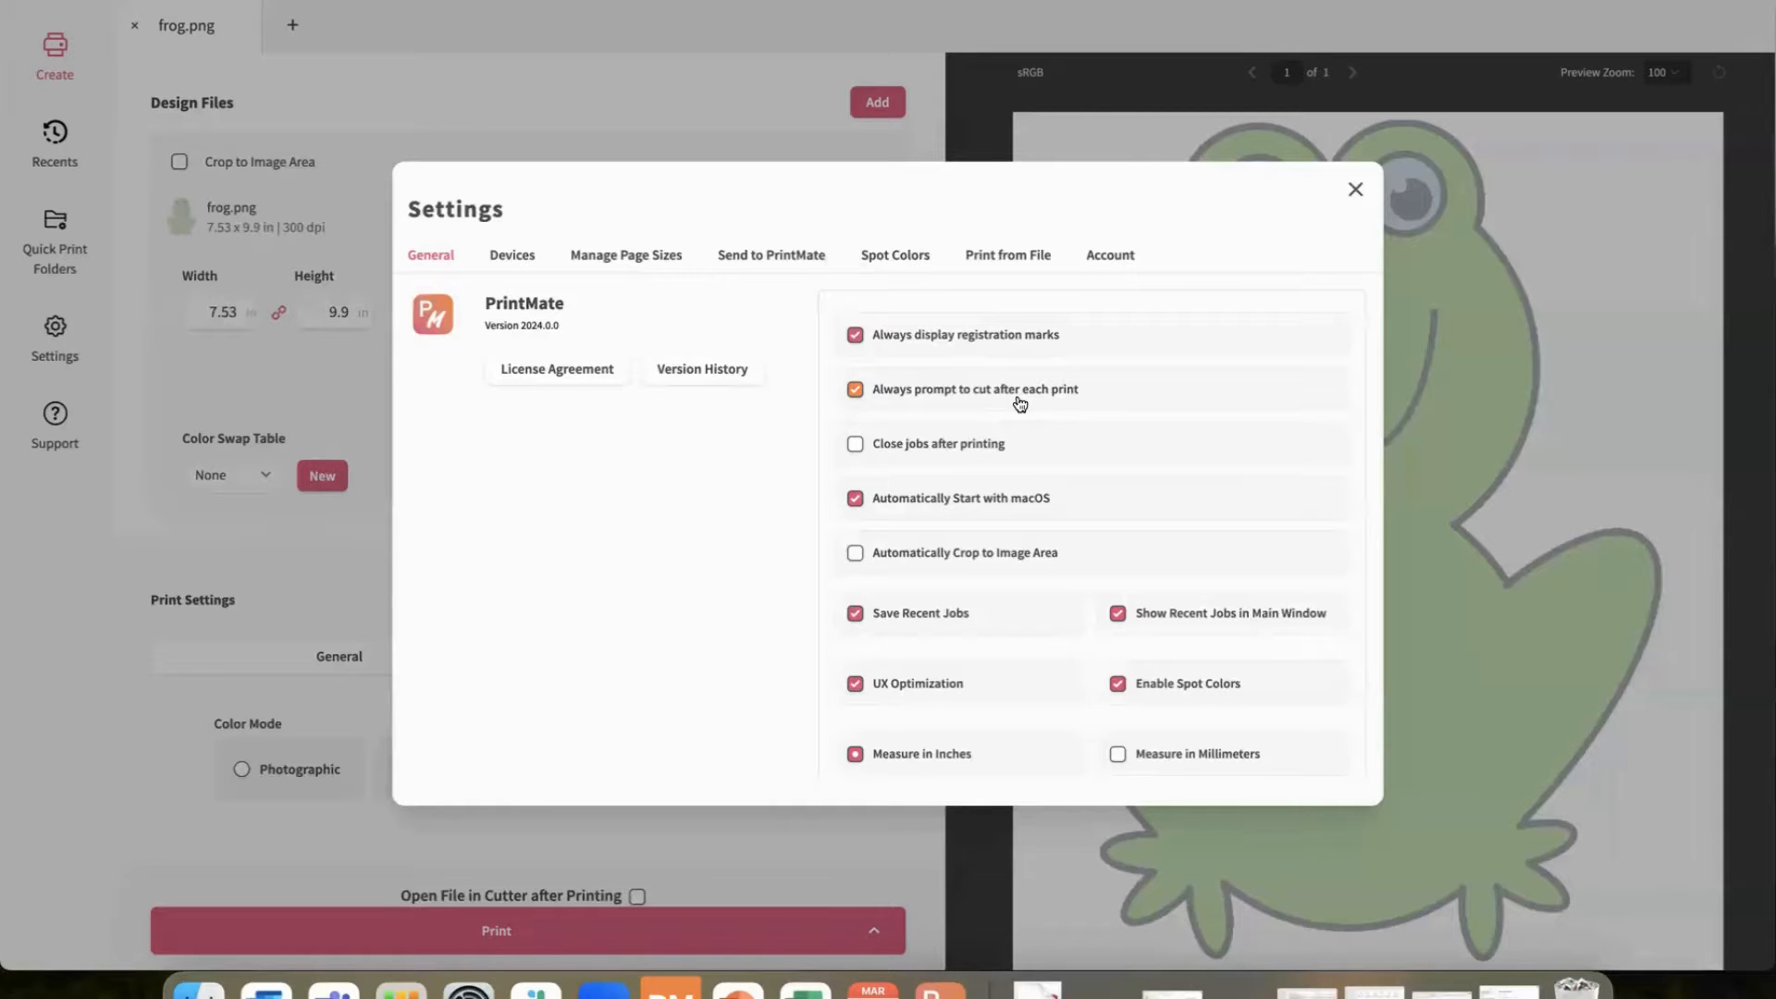
{"action": "left_click", "coordinate": [1356, 191]}
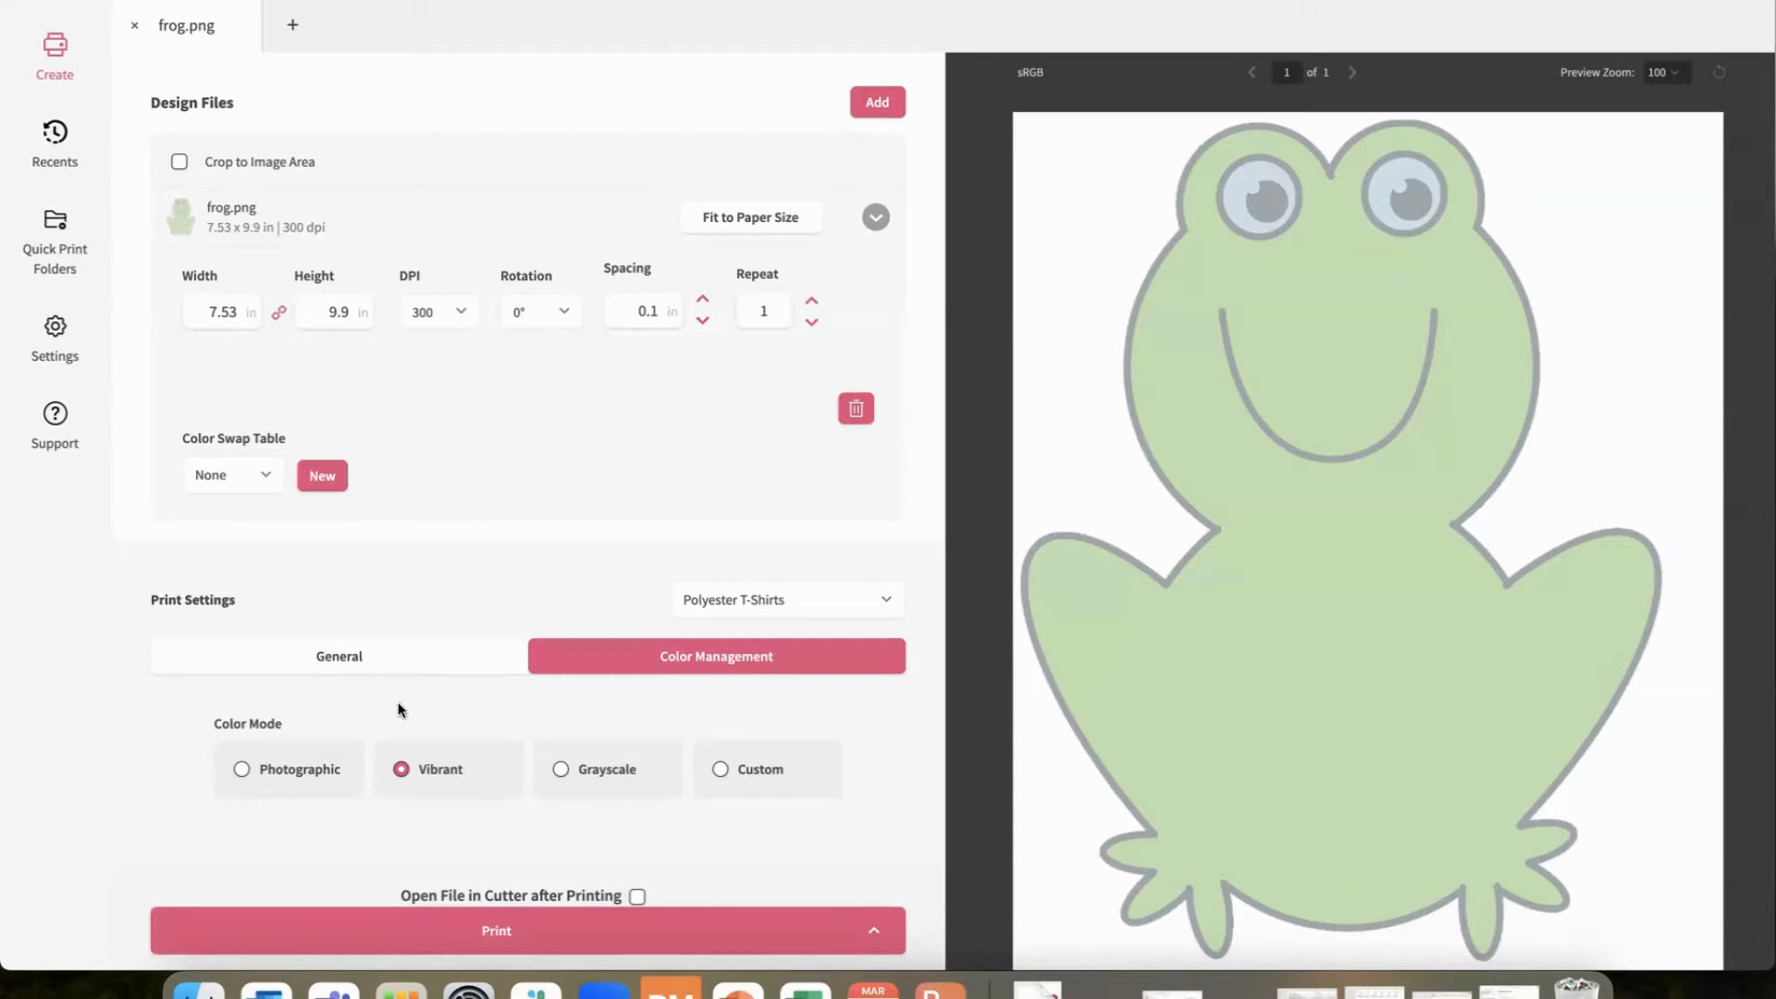
{"action": "scroll", "coordinate": [493, 477], "scroll_direction": "up", "scroll_amount": 2}
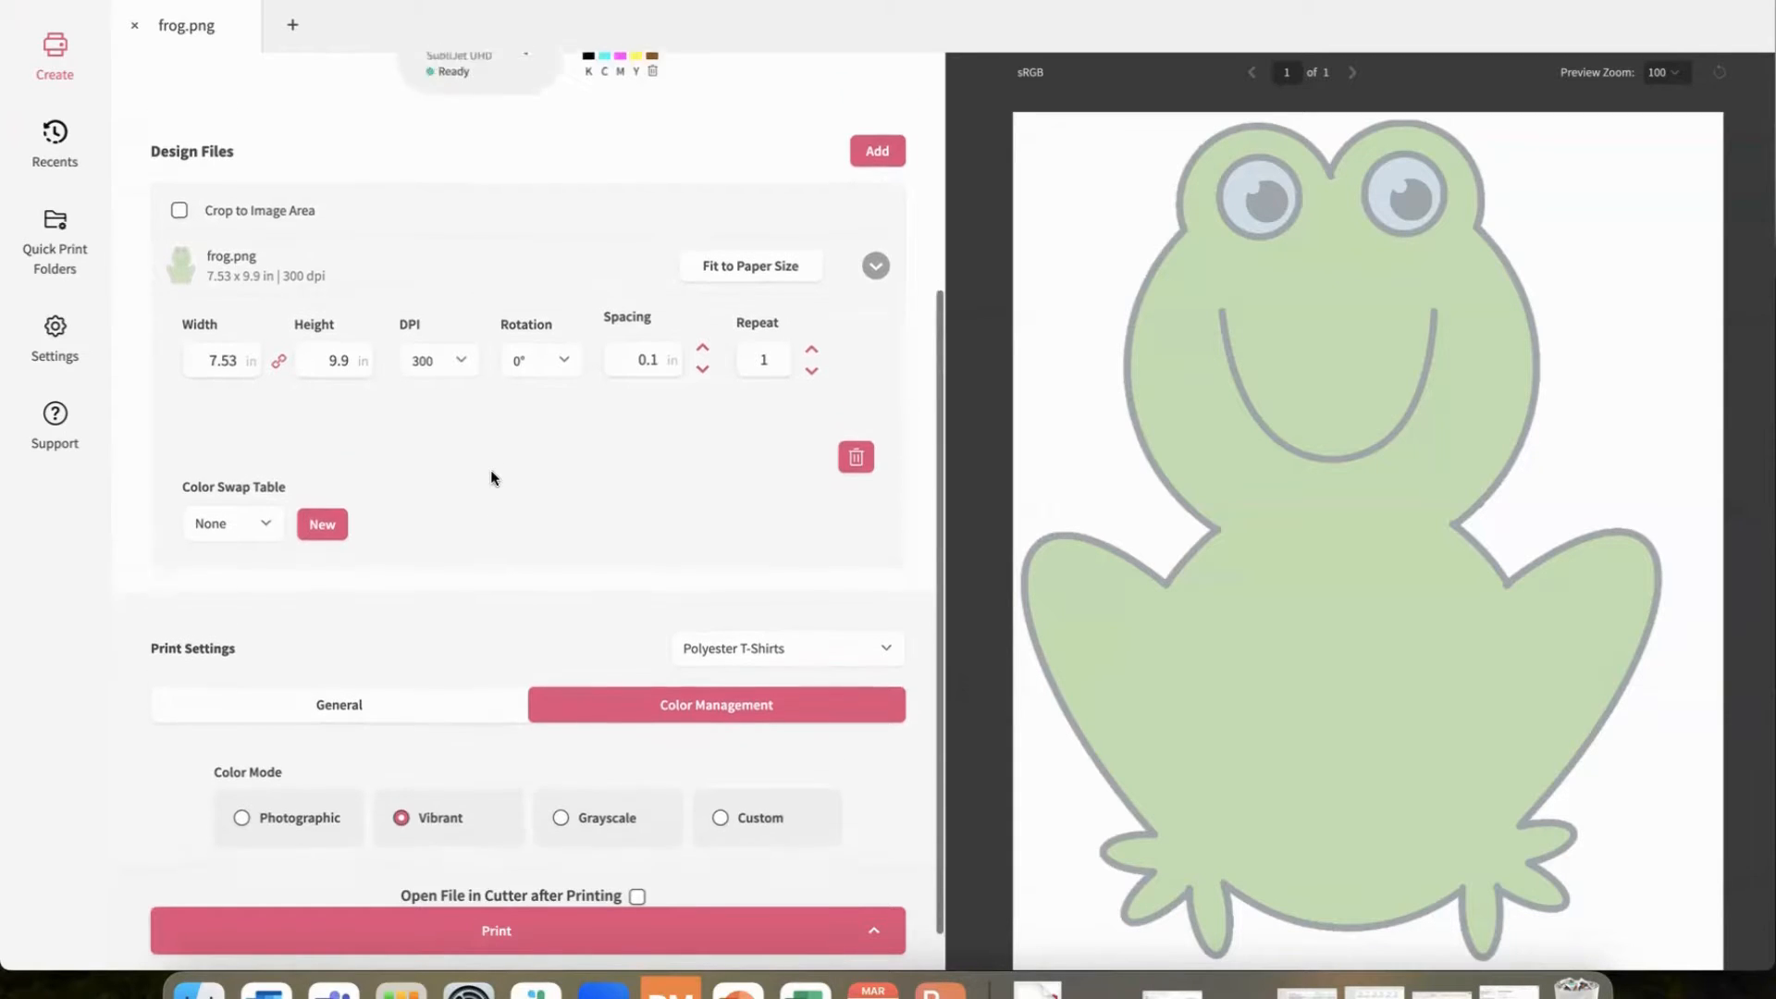
Turn off mirroring and set the product to HTV in the general print settings.
{"action": "left_click", "coordinate": [371, 652]}
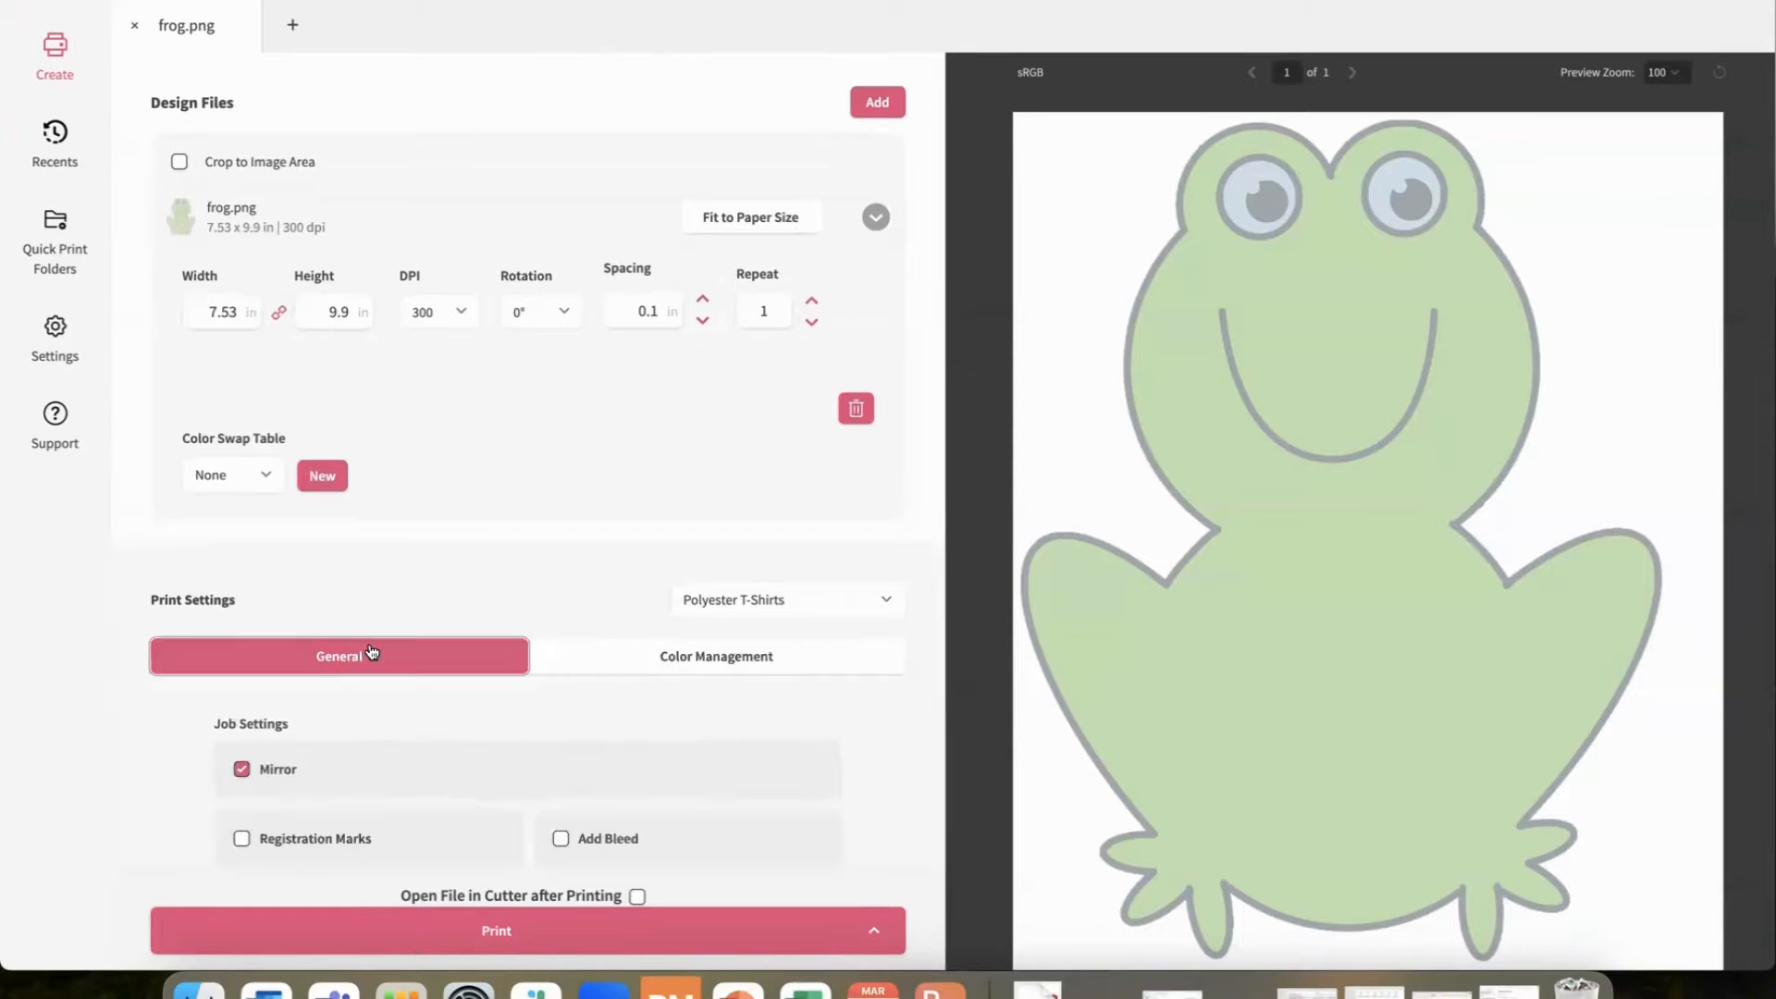
{"action": "scroll", "coordinate": [485, 509], "scroll_direction": "down", "scroll_amount": 5}
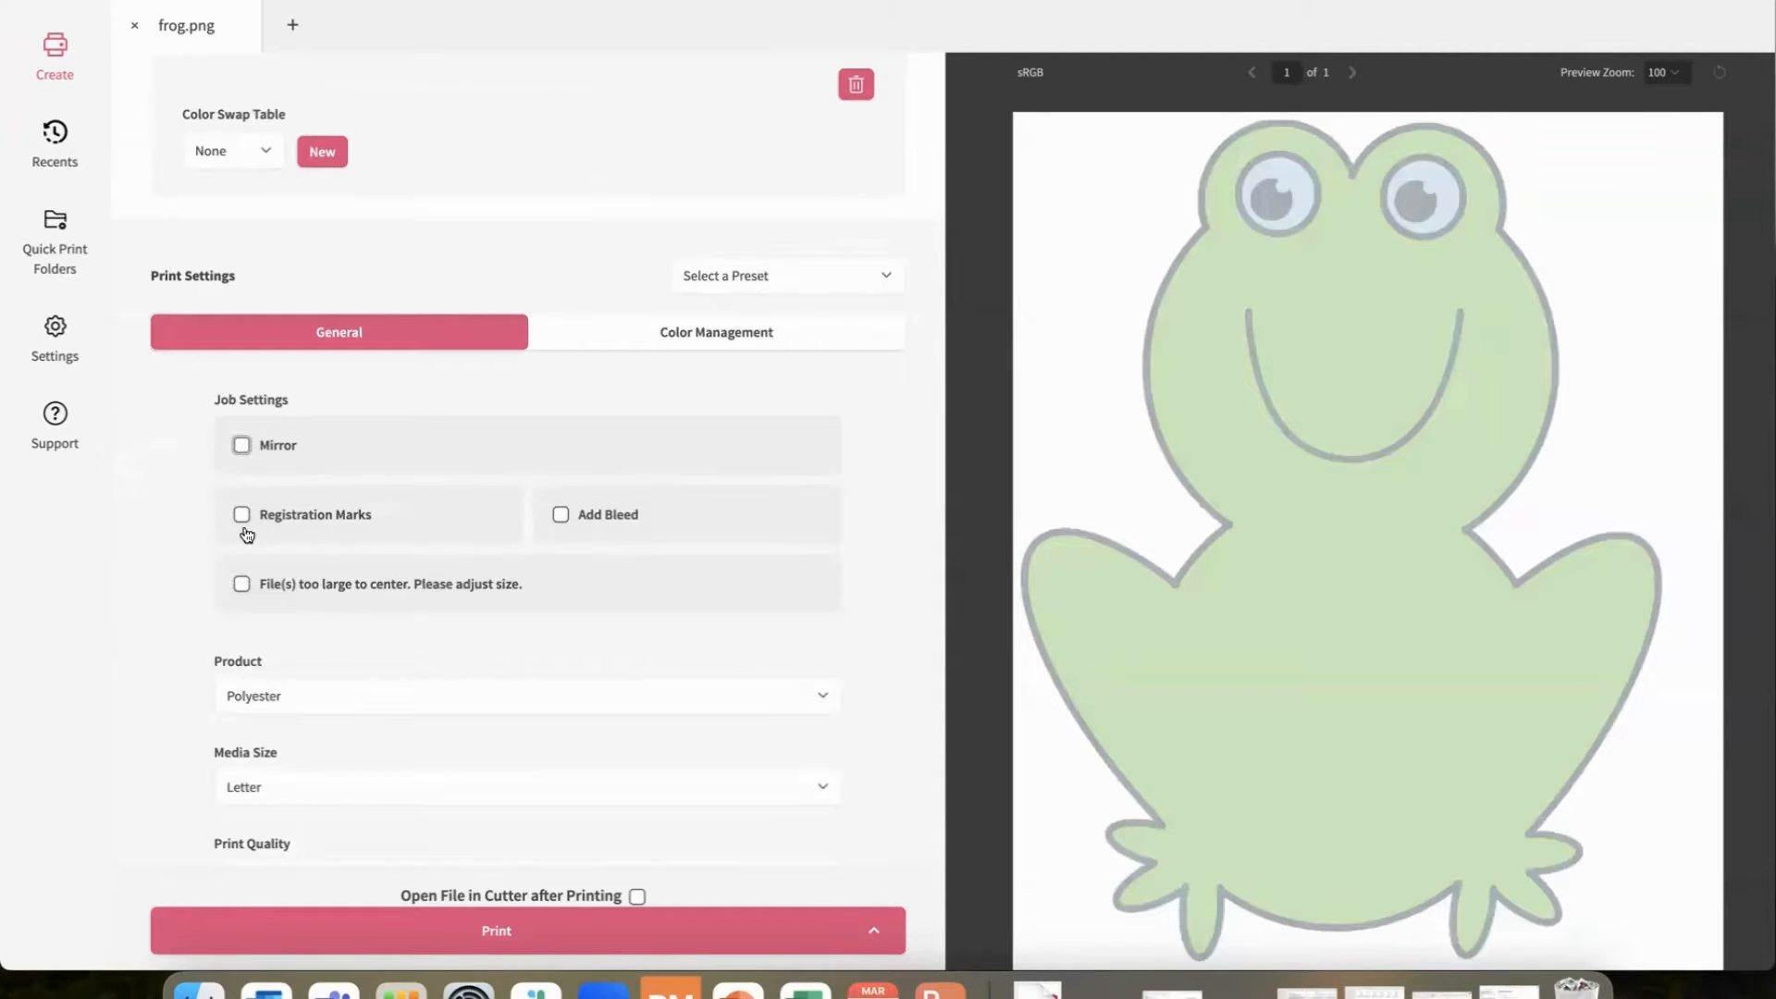
{"action": "left_click", "coordinate": [264, 700]}
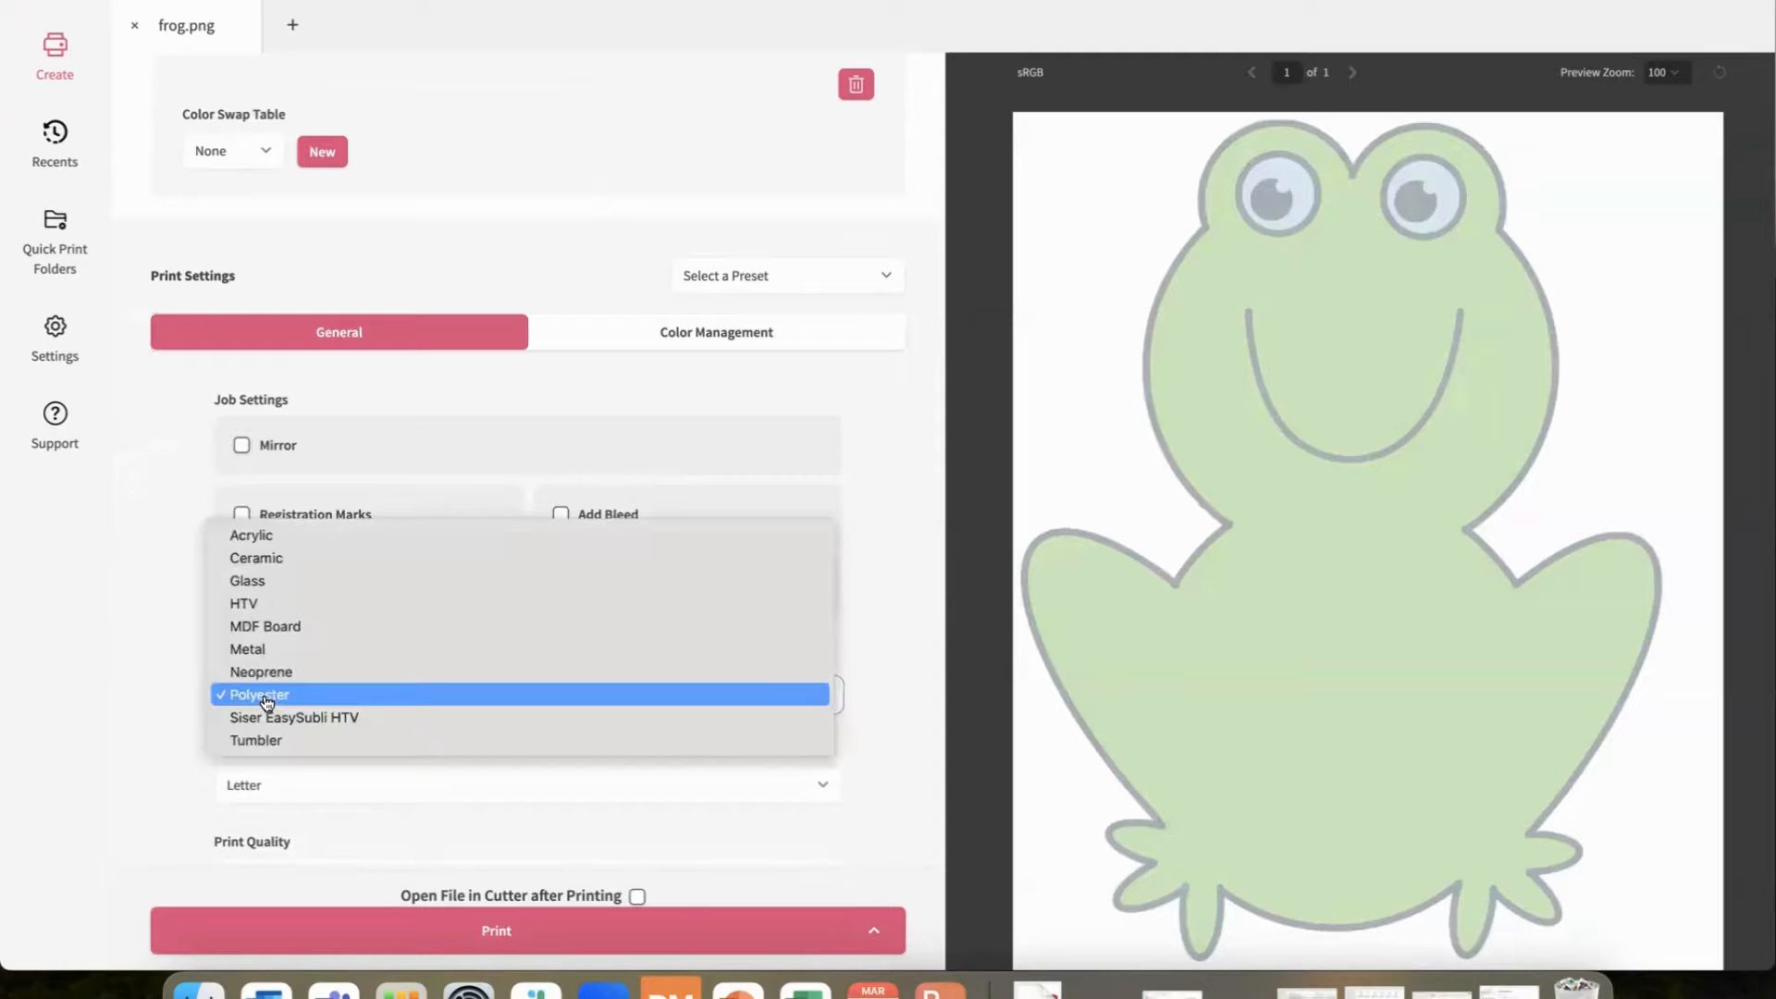
{"action": "left_click", "coordinate": [293, 603]}
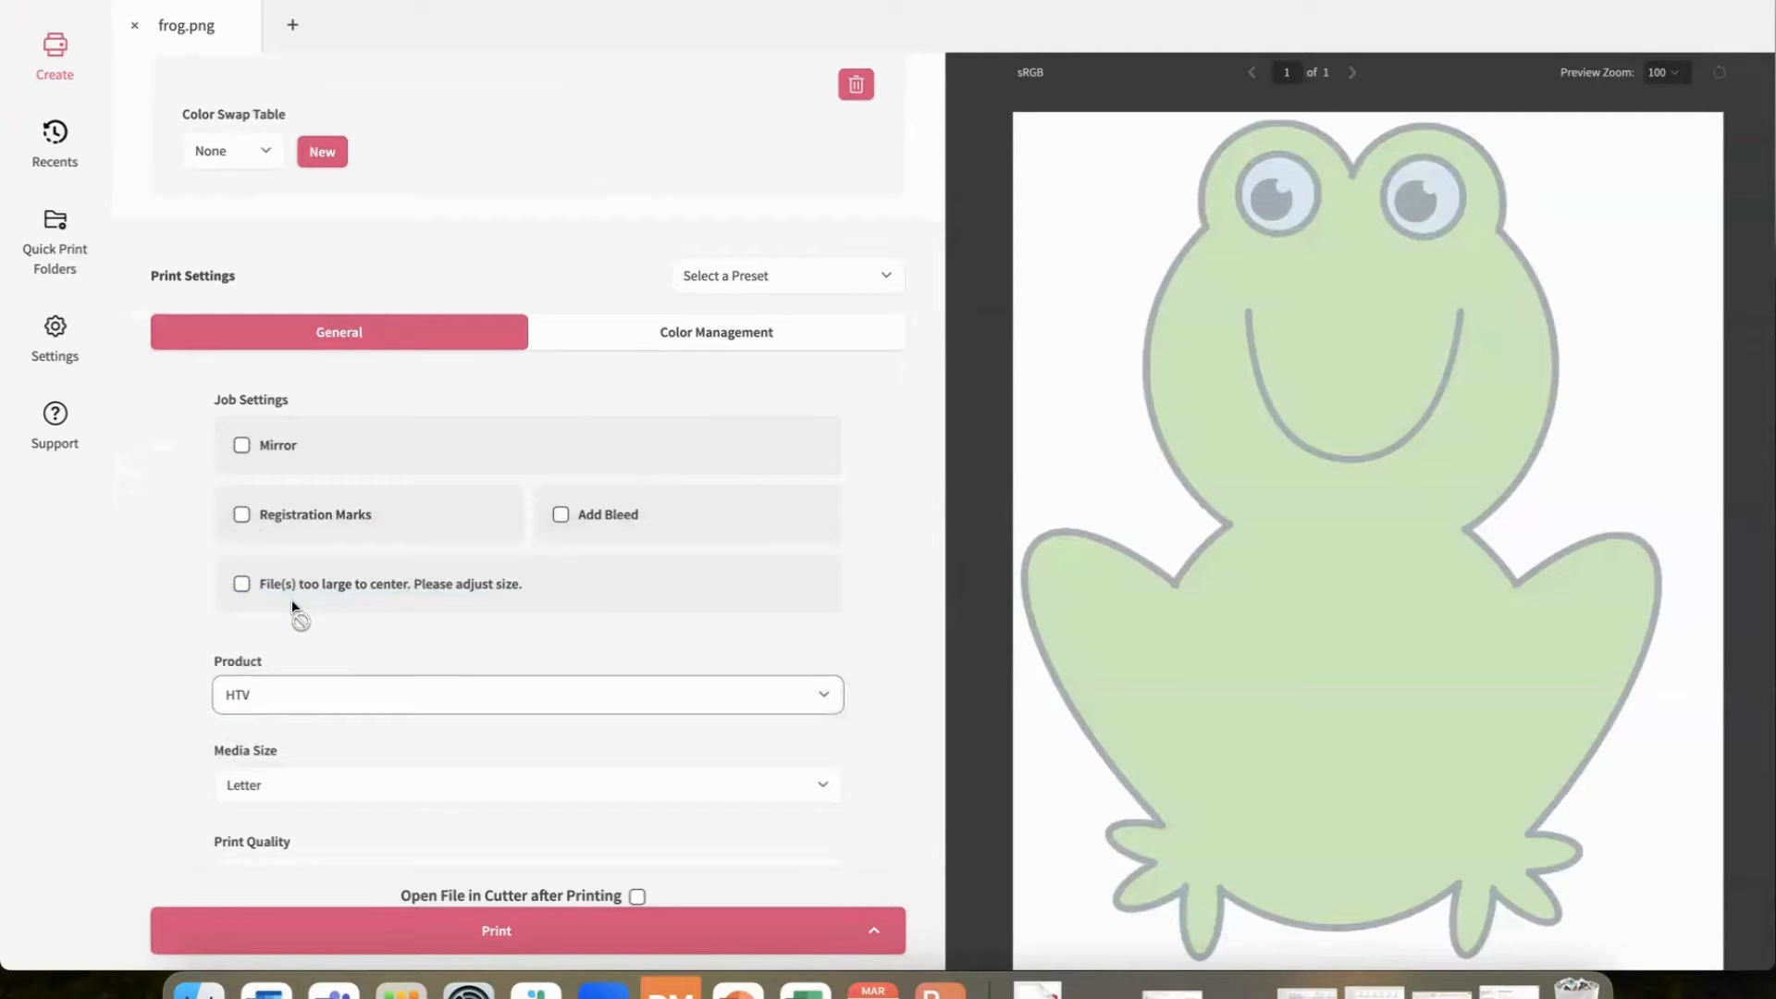
Enable registration marks and opening the file in the cutter after printing.
{"action": "left_click", "coordinate": [243, 515]}
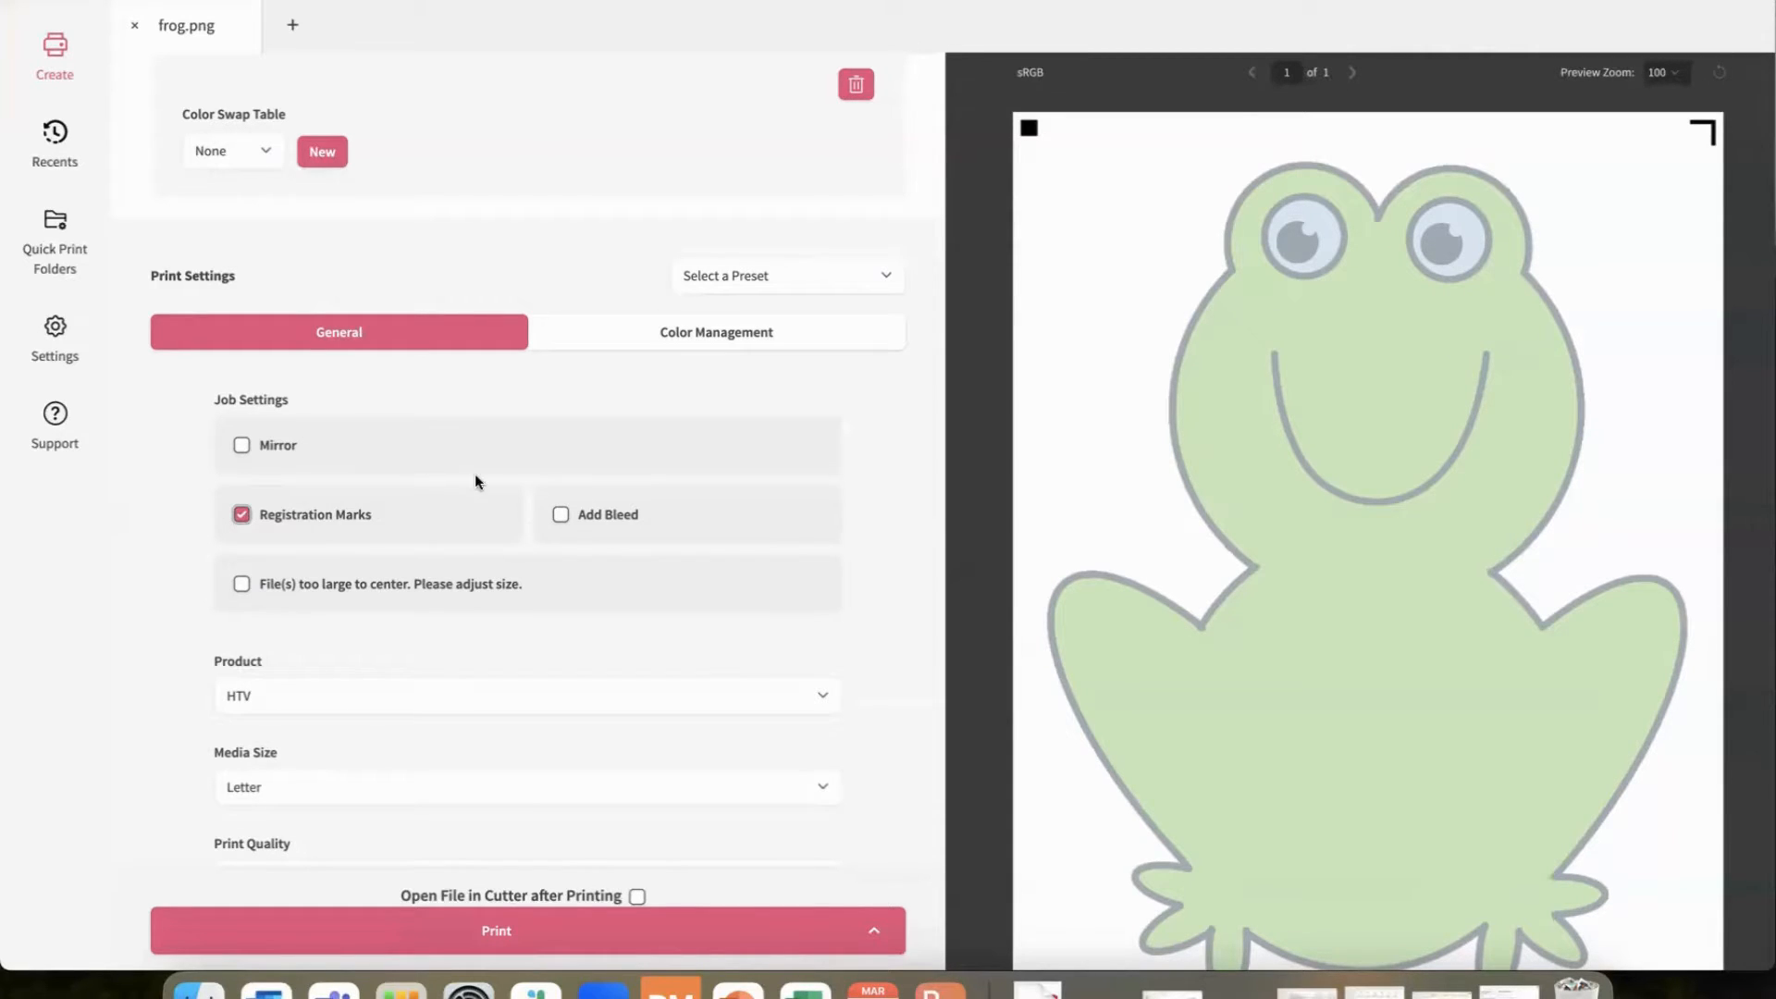
{"action": "left_click", "coordinate": [637, 897]}
{"action": "scroll", "coordinate": [642, 706], "scroll_direction": "down", "scroll_amount": 3}
{"action": "scroll", "coordinate": [643, 707], "scroll_direction": "down", "scroll_amount": 3}
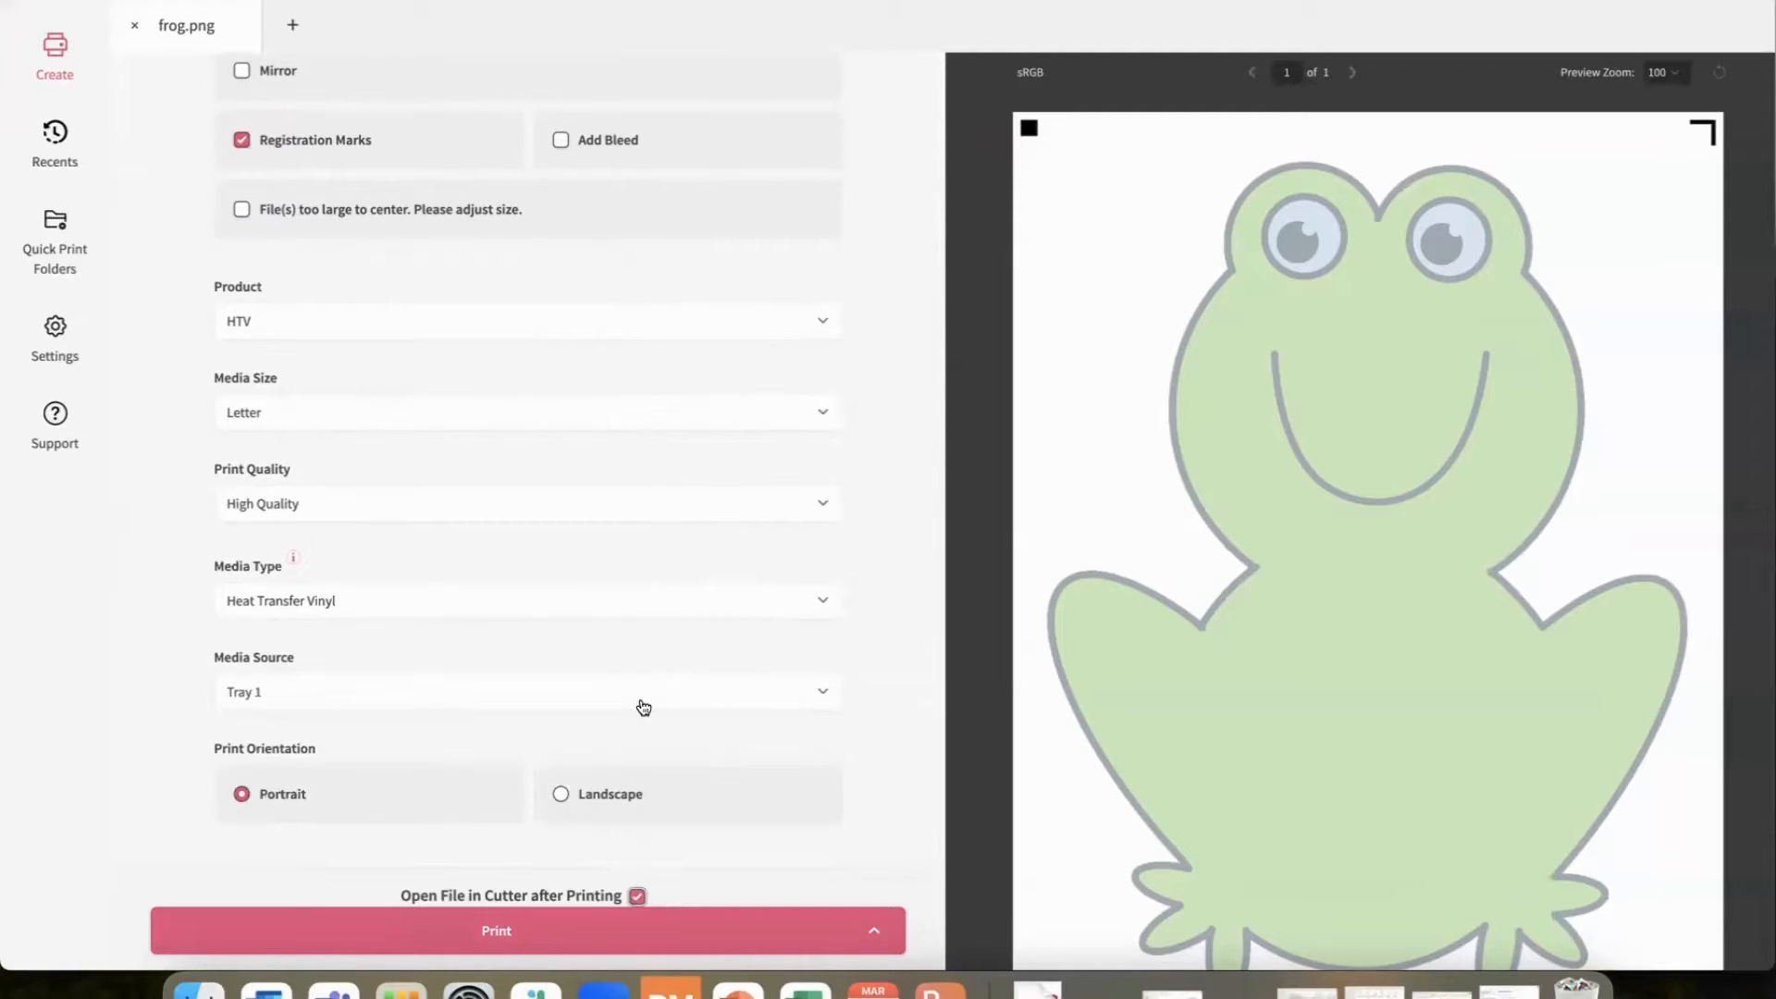
Print the frog design and open it as a cut job on the CAMEO 4 cutter.
{"action": "left_click", "coordinate": [482, 931]}
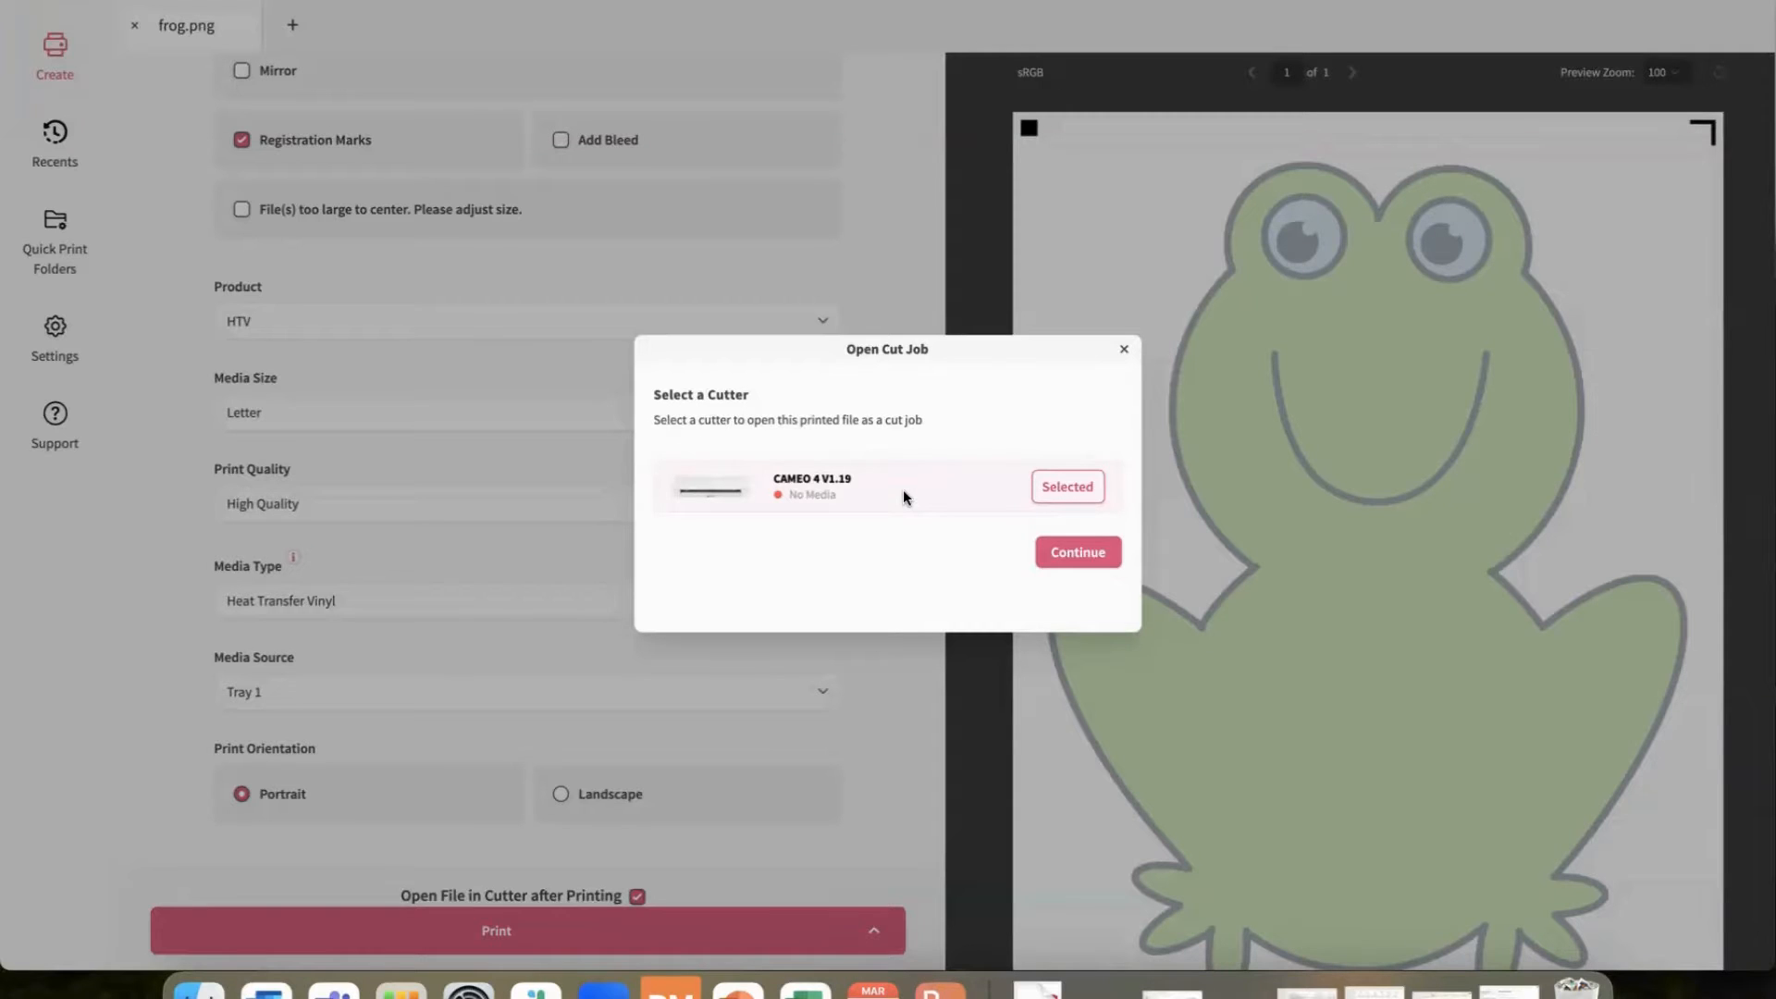
{"action": "left_click", "coordinate": [1056, 552]}
{"action": "left_click", "coordinate": [1057, 555]}
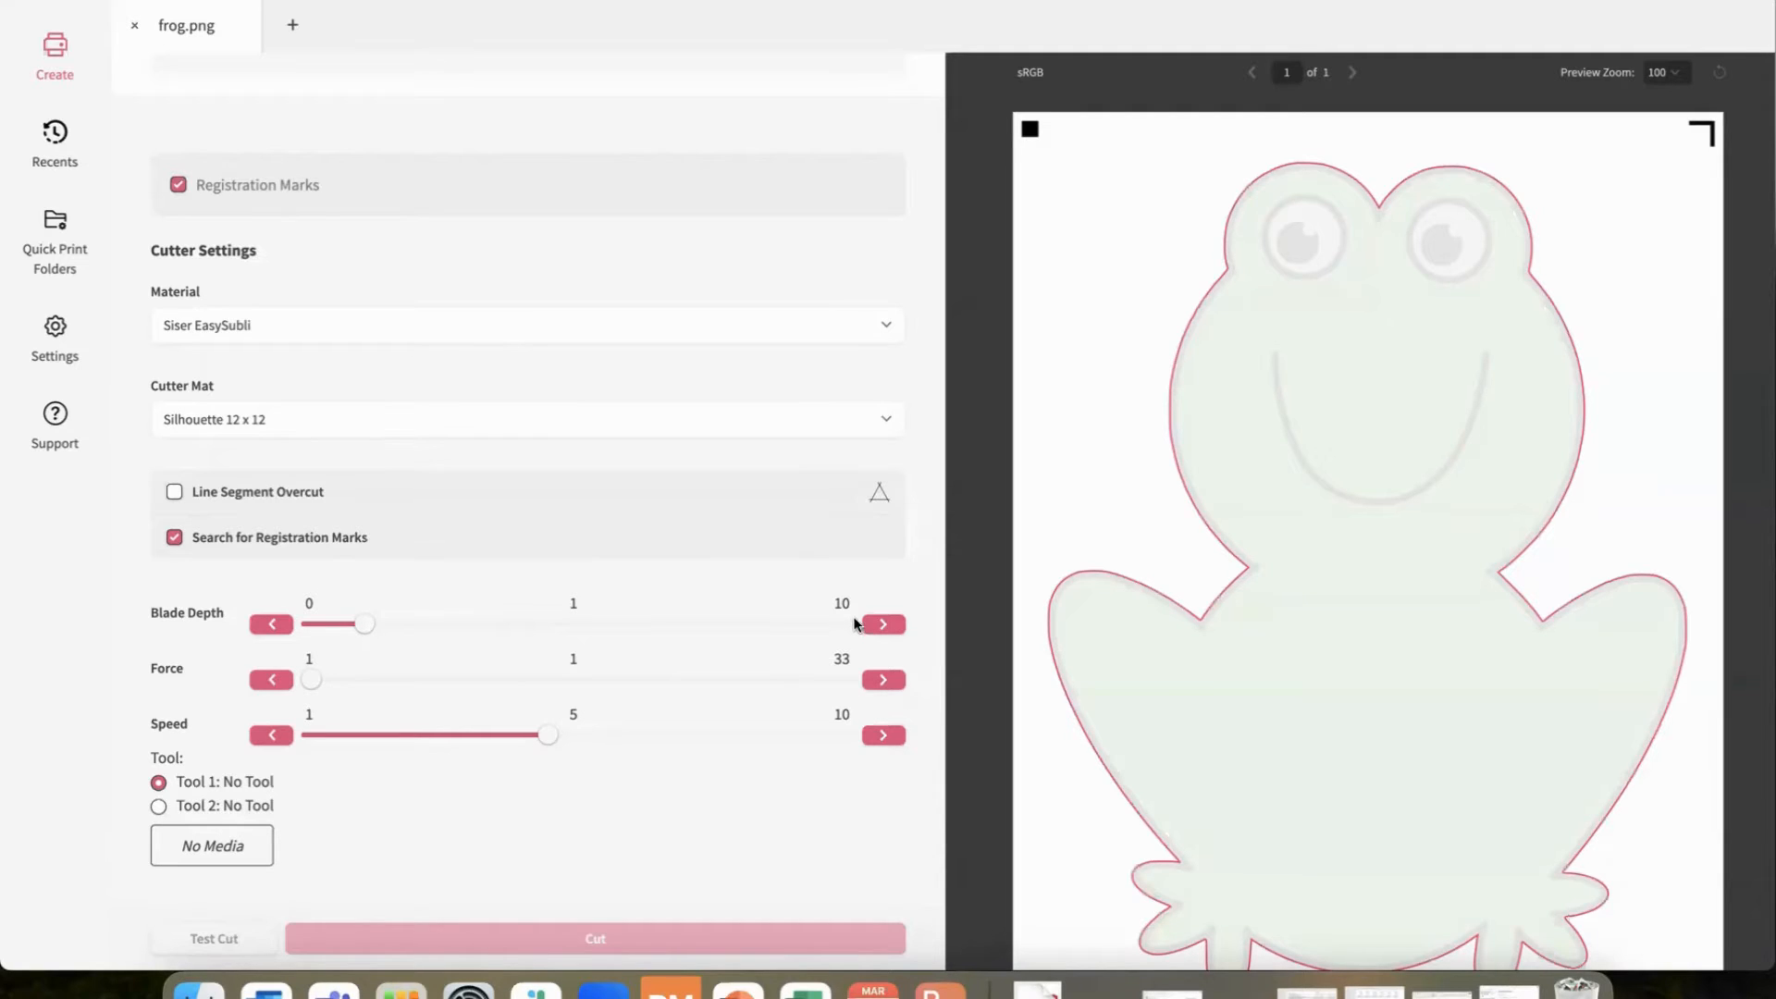
Raise the cutter's blade depth by one step for the frog cut job.
{"action": "left_click", "coordinate": [880, 627]}
{"action": "scroll", "coordinate": [574, 682], "scroll_direction": "up", "scroll_amount": 10}
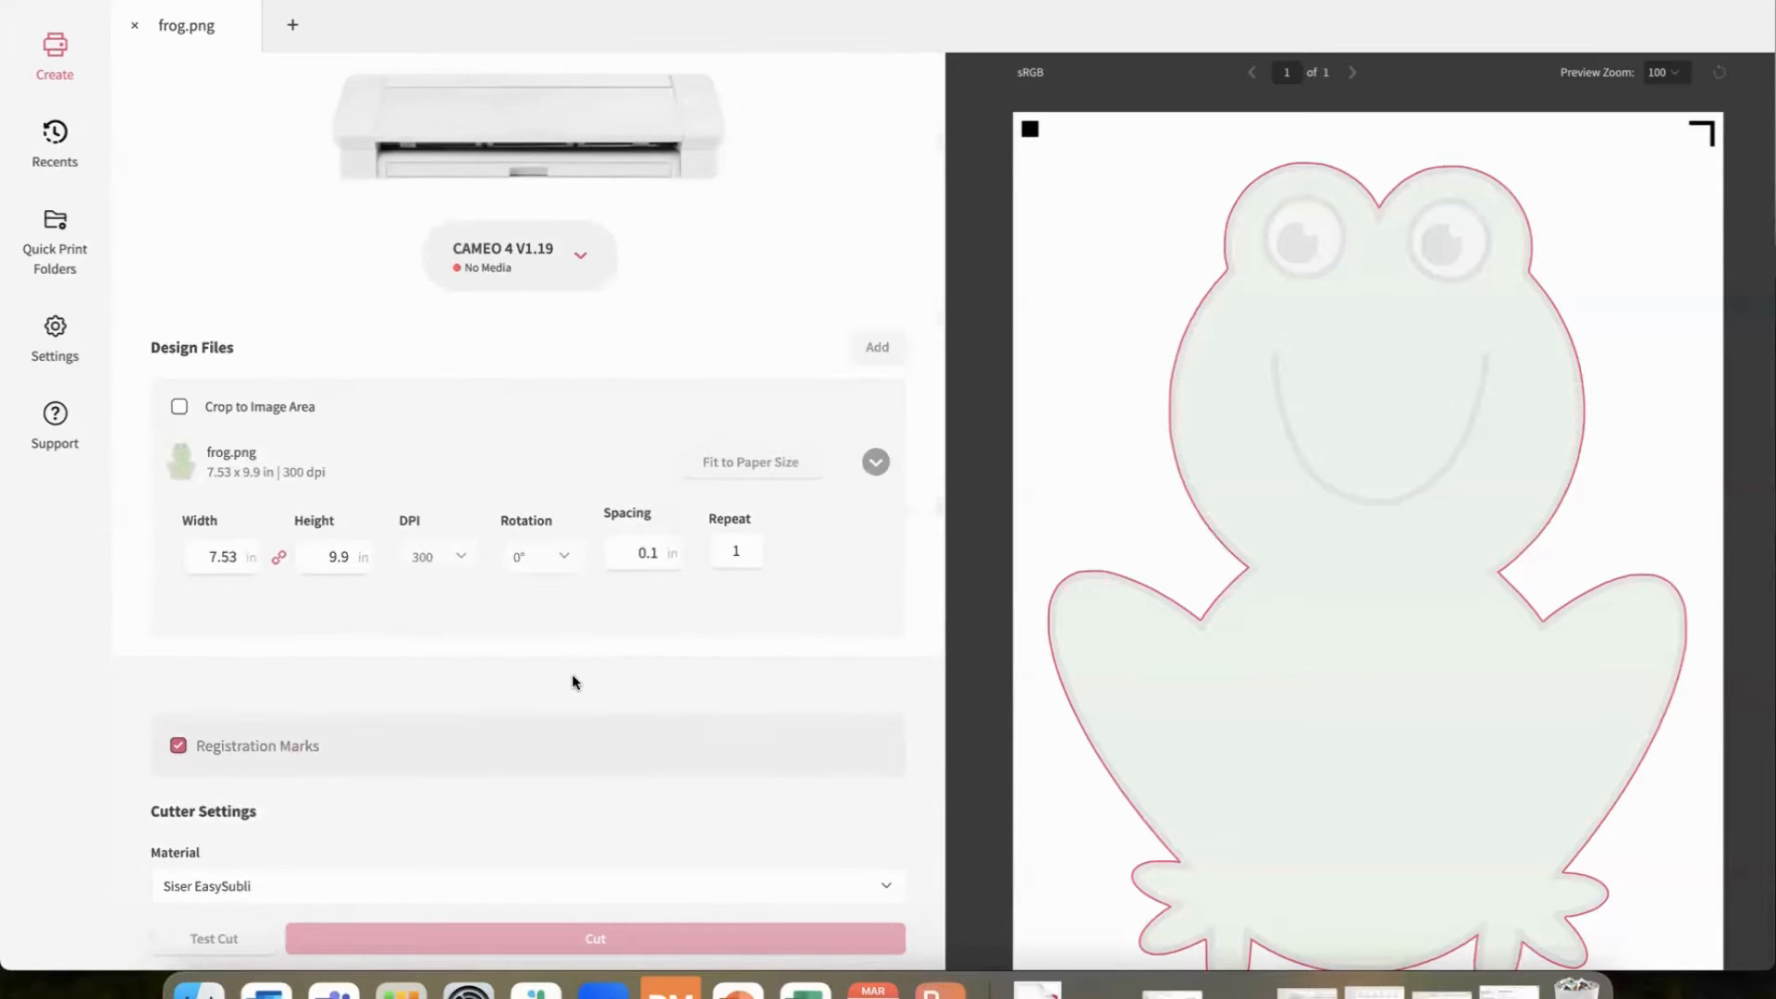
Look through the available devices and switch the frog job back to the SG500HPN printer.
{"action": "left_click", "coordinate": [580, 268]}
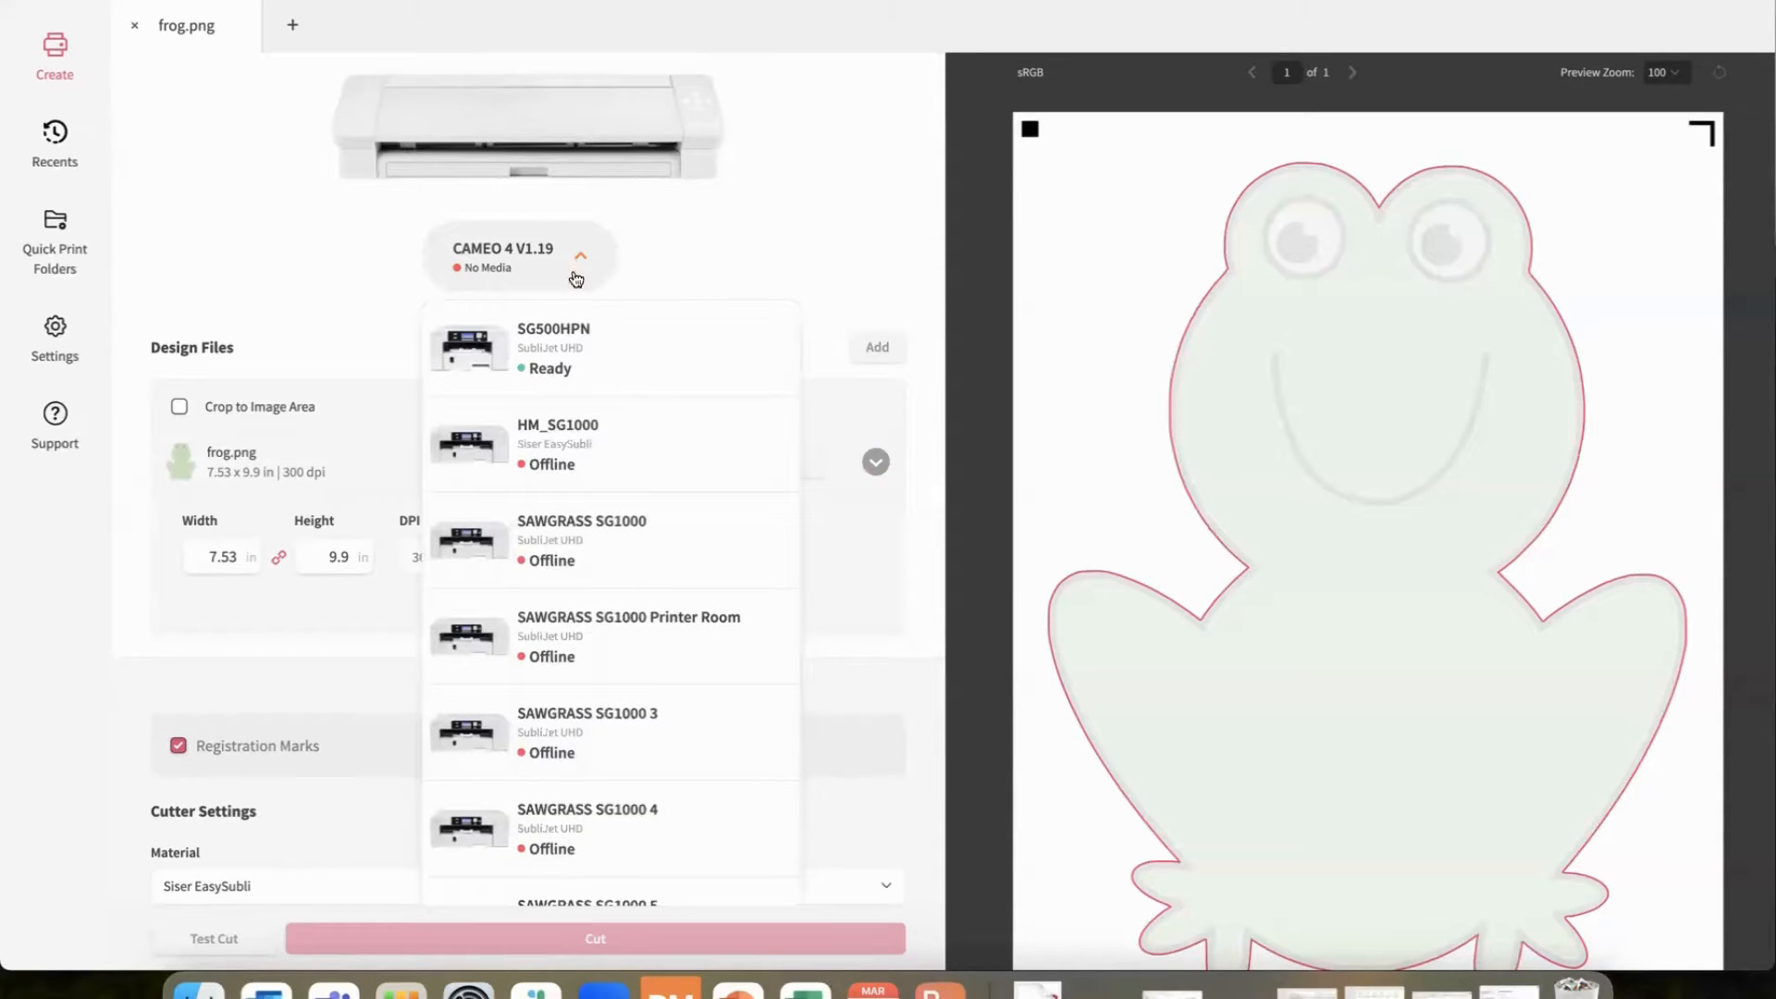
{"action": "scroll", "coordinate": [553, 746], "scroll_direction": "down", "scroll_amount": 5}
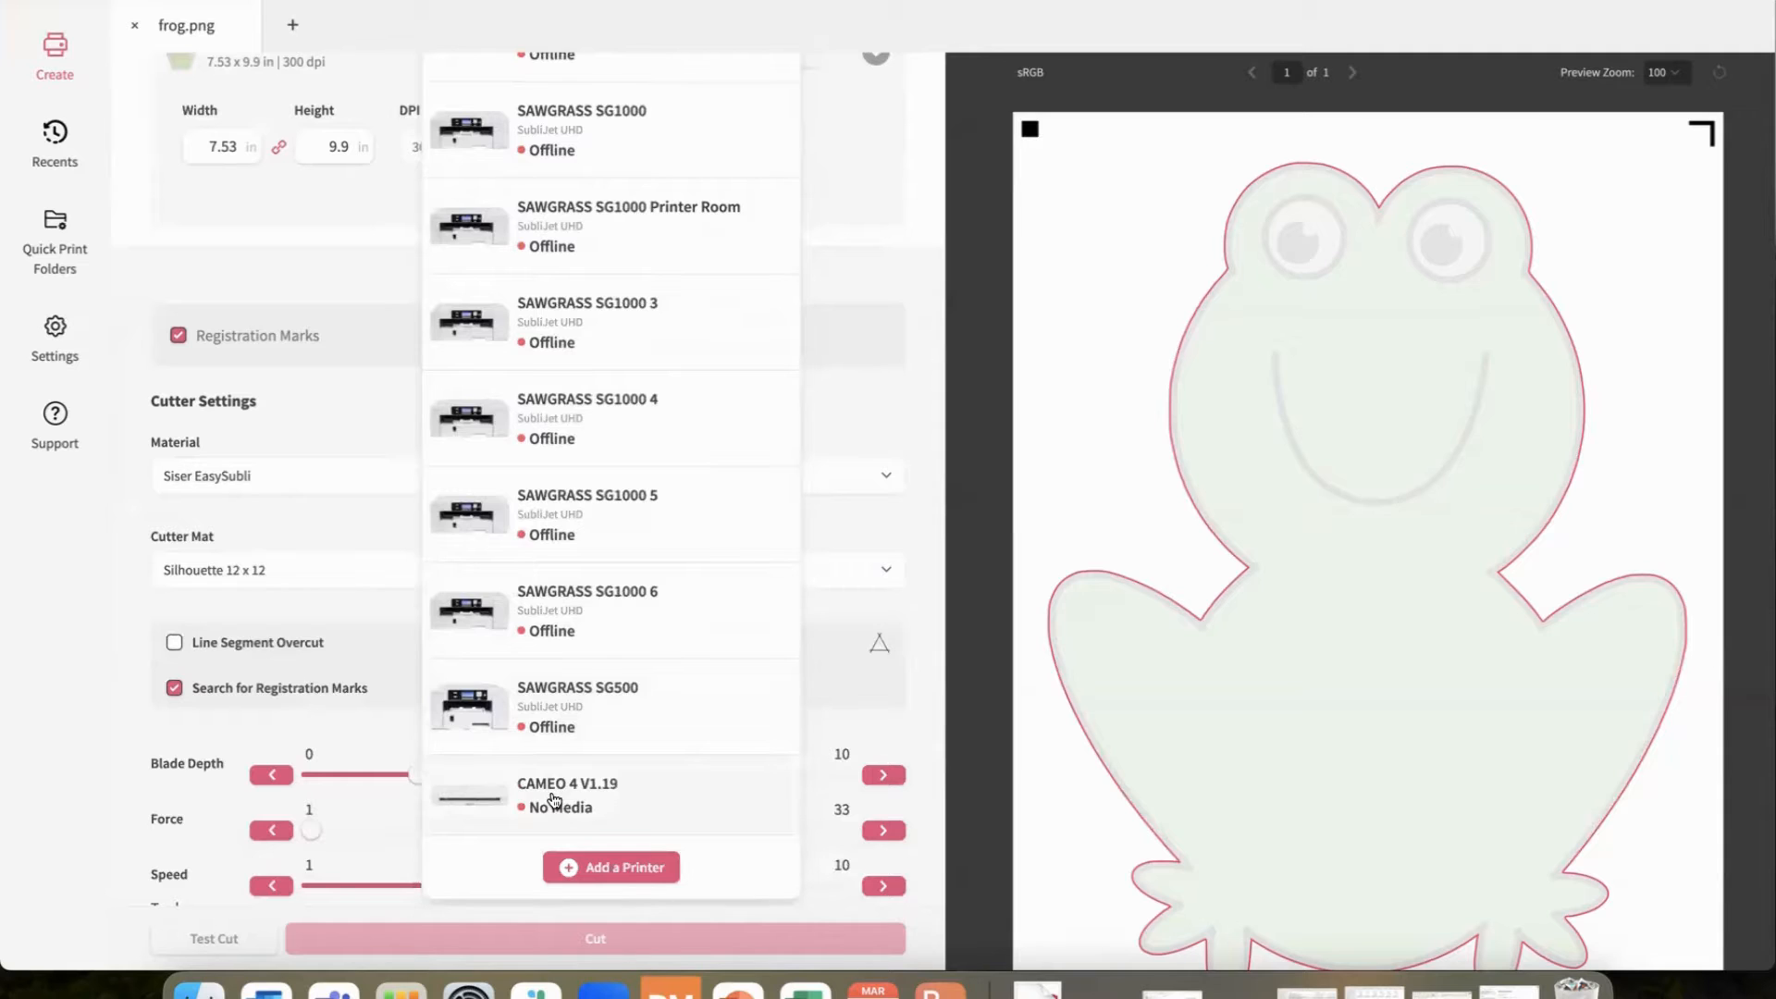
{"action": "scroll", "coordinate": [555, 800], "scroll_direction": "up", "scroll_amount": 5}
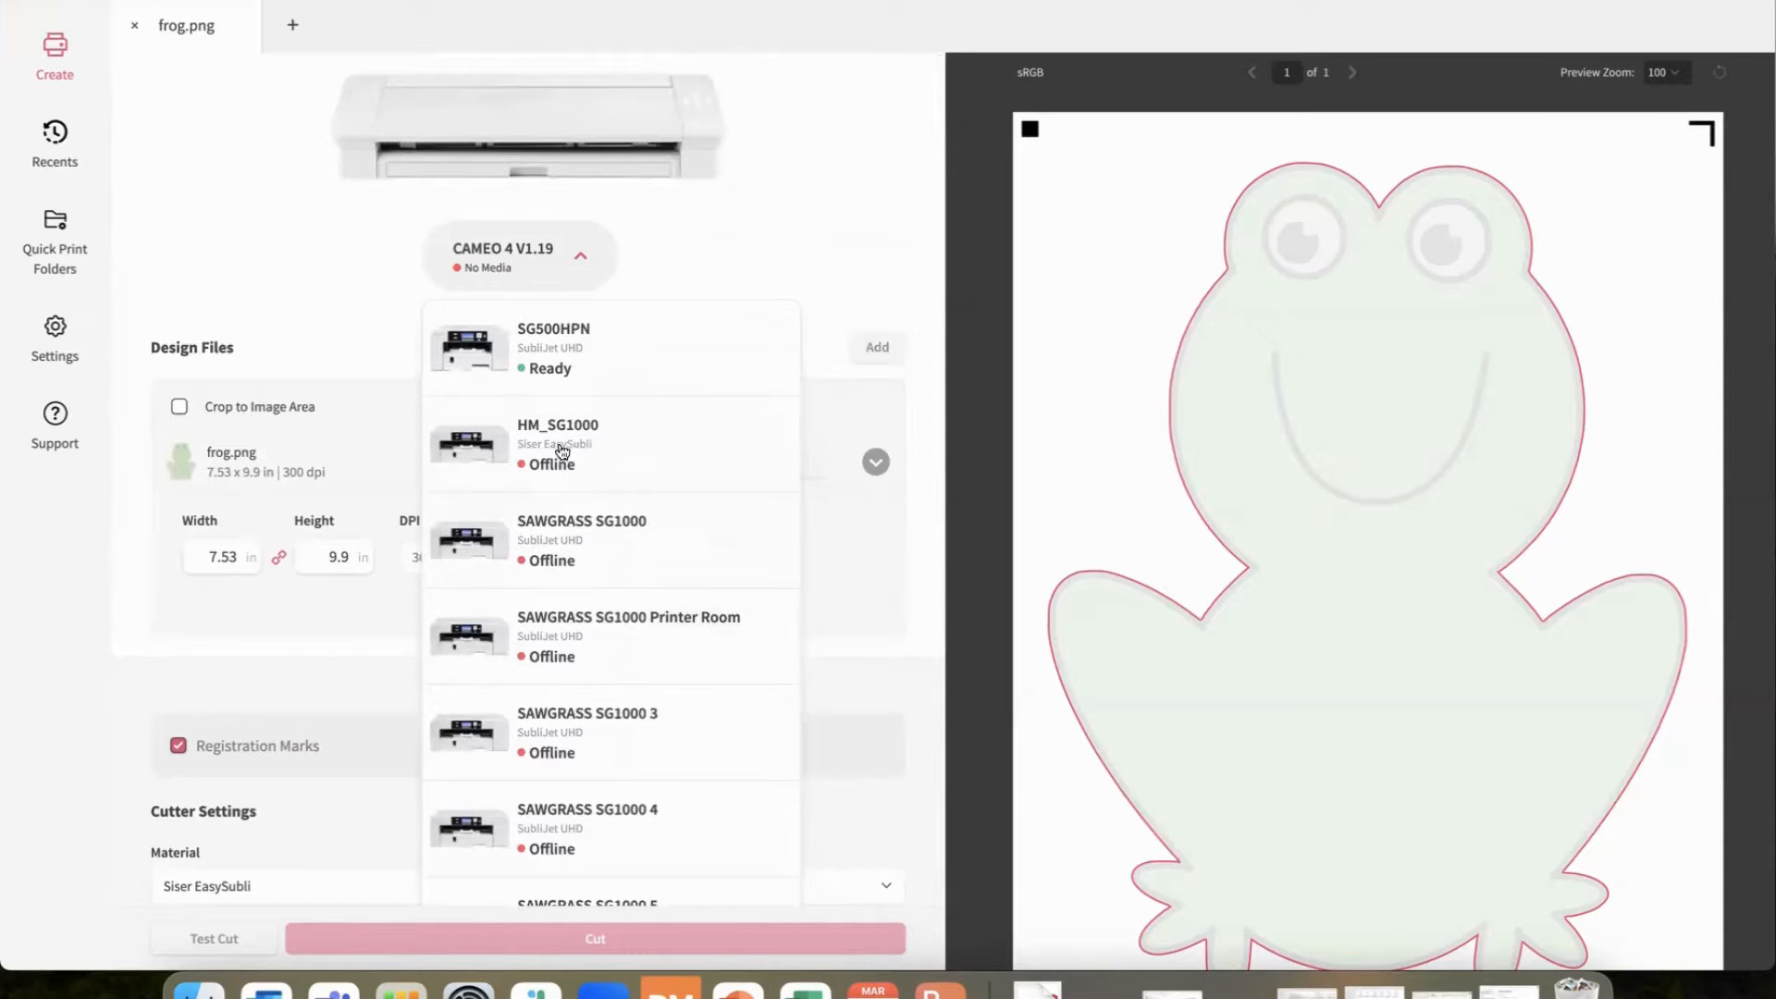
{"action": "left_click", "coordinate": [564, 361]}
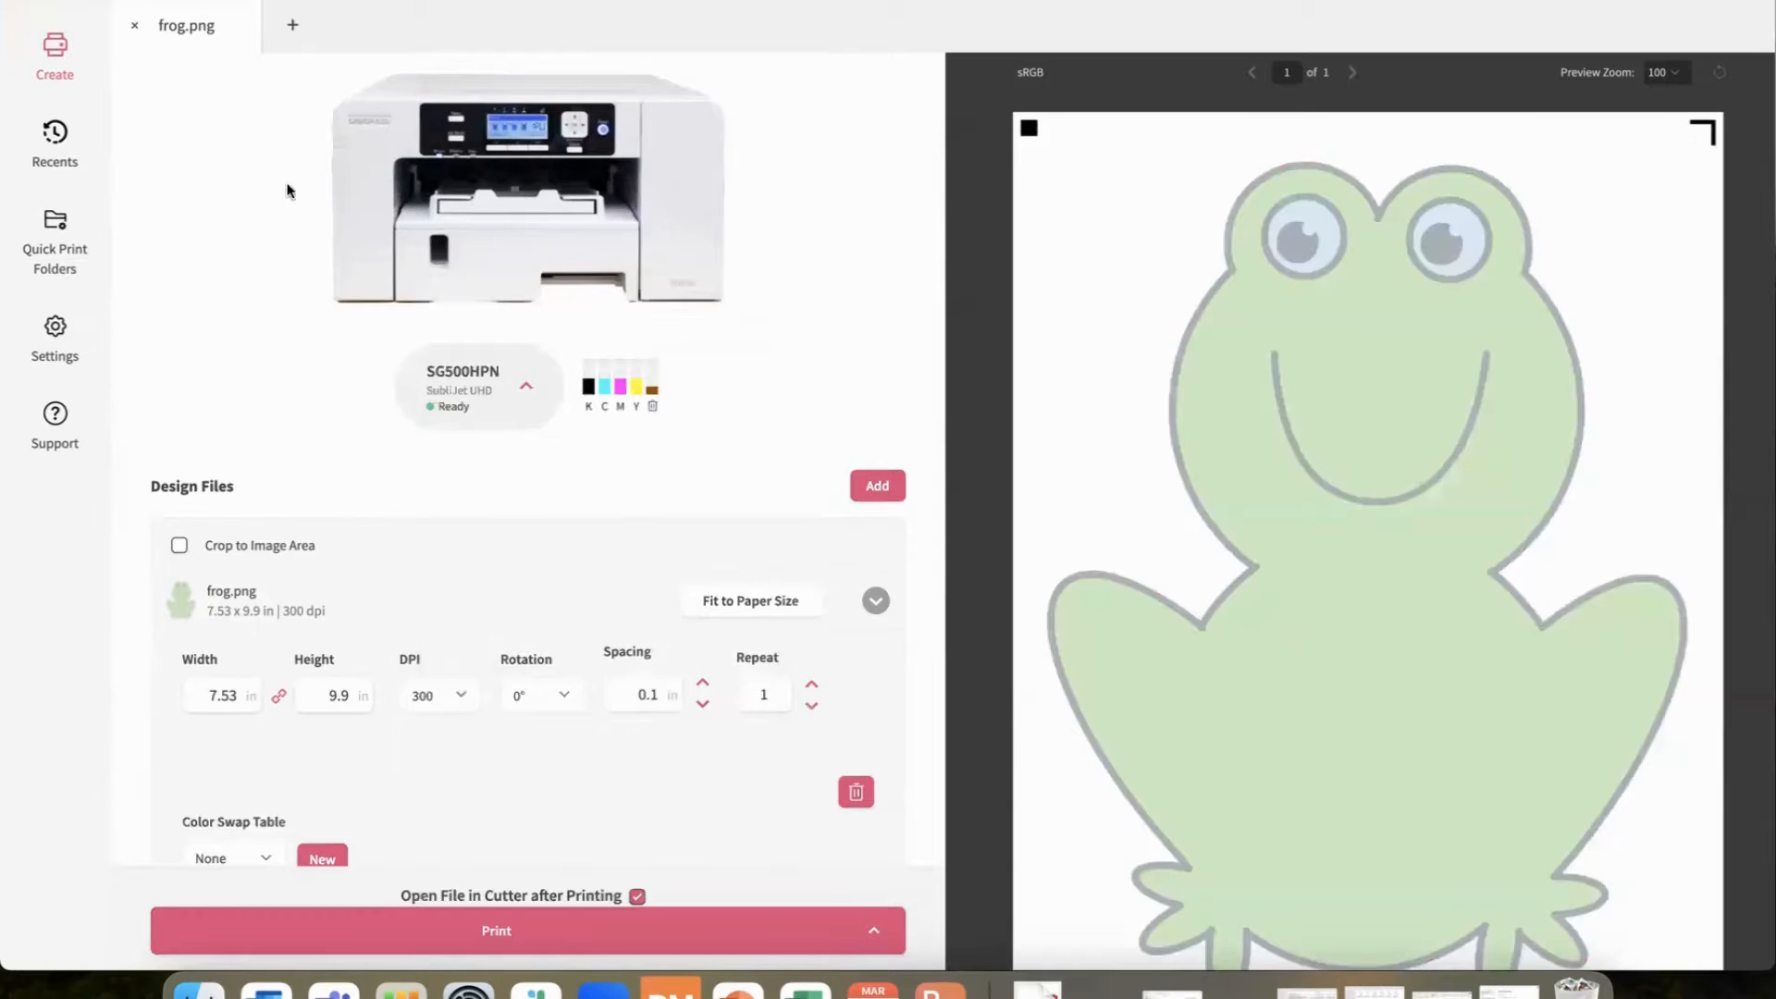
Close the frog.png job, look over the general preferences, and close them unchanged.
{"action": "left_click", "coordinate": [137, 28]}
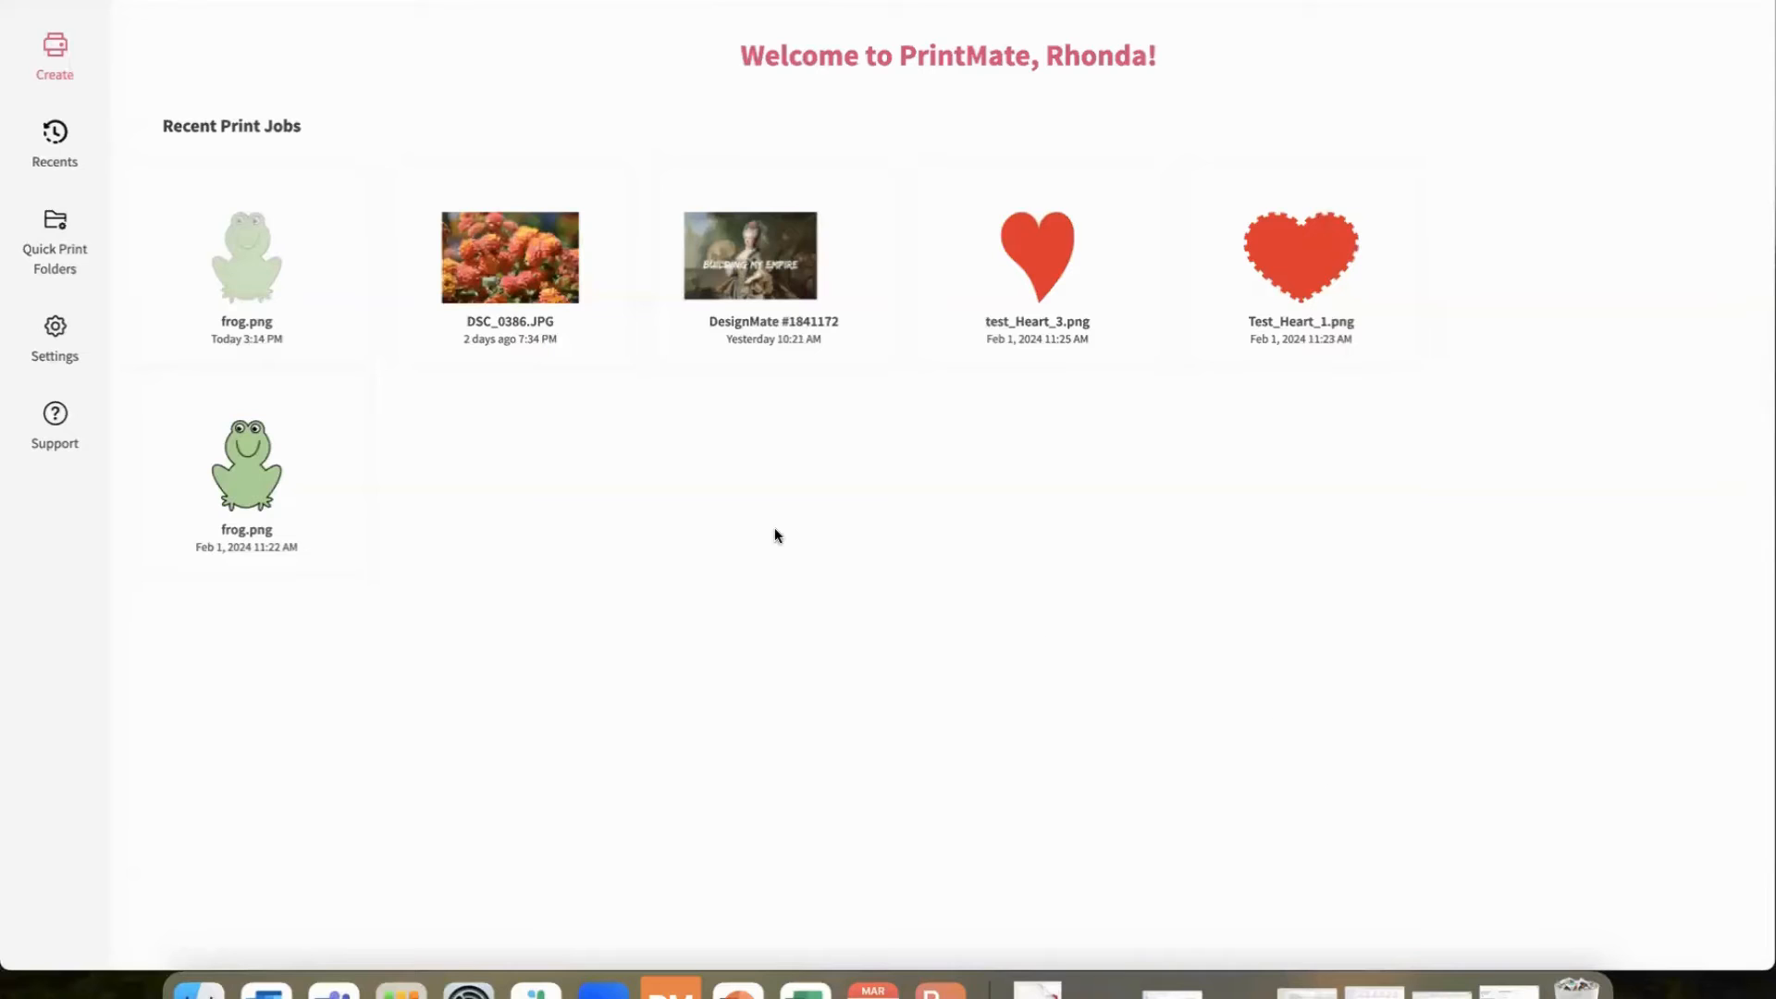
{"action": "left_click", "coordinate": [53, 338]}
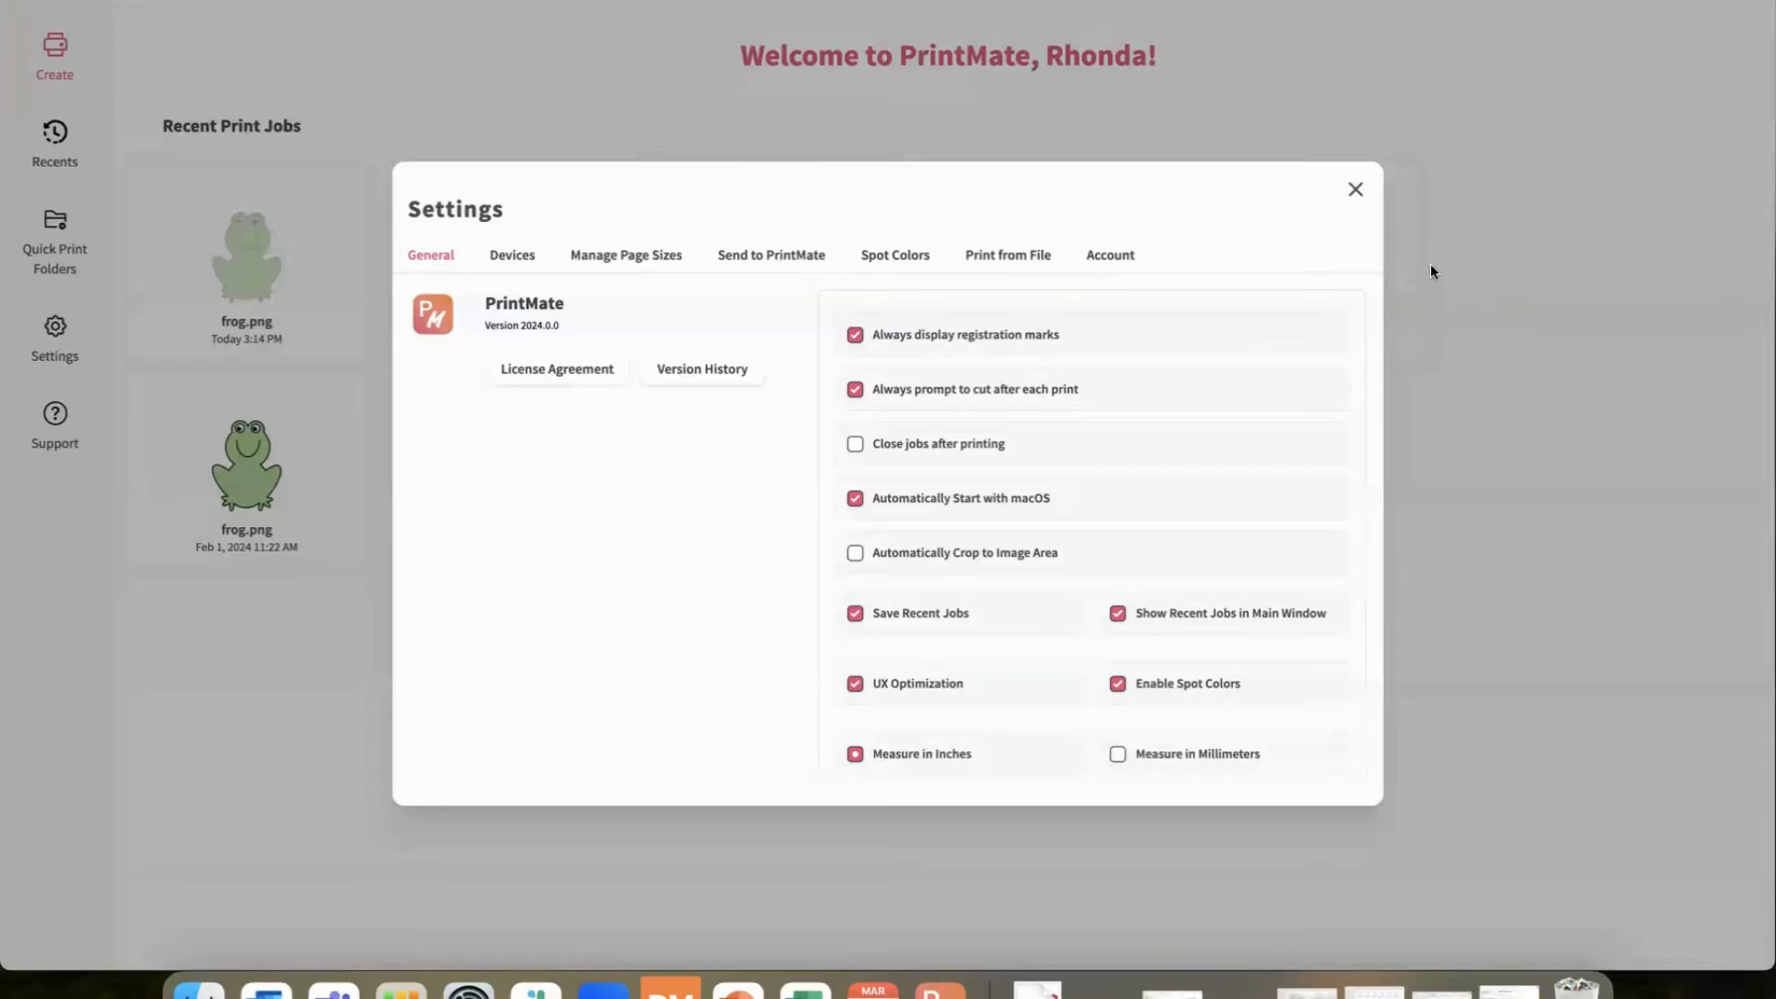
{"action": "left_click", "coordinate": [1355, 190]}
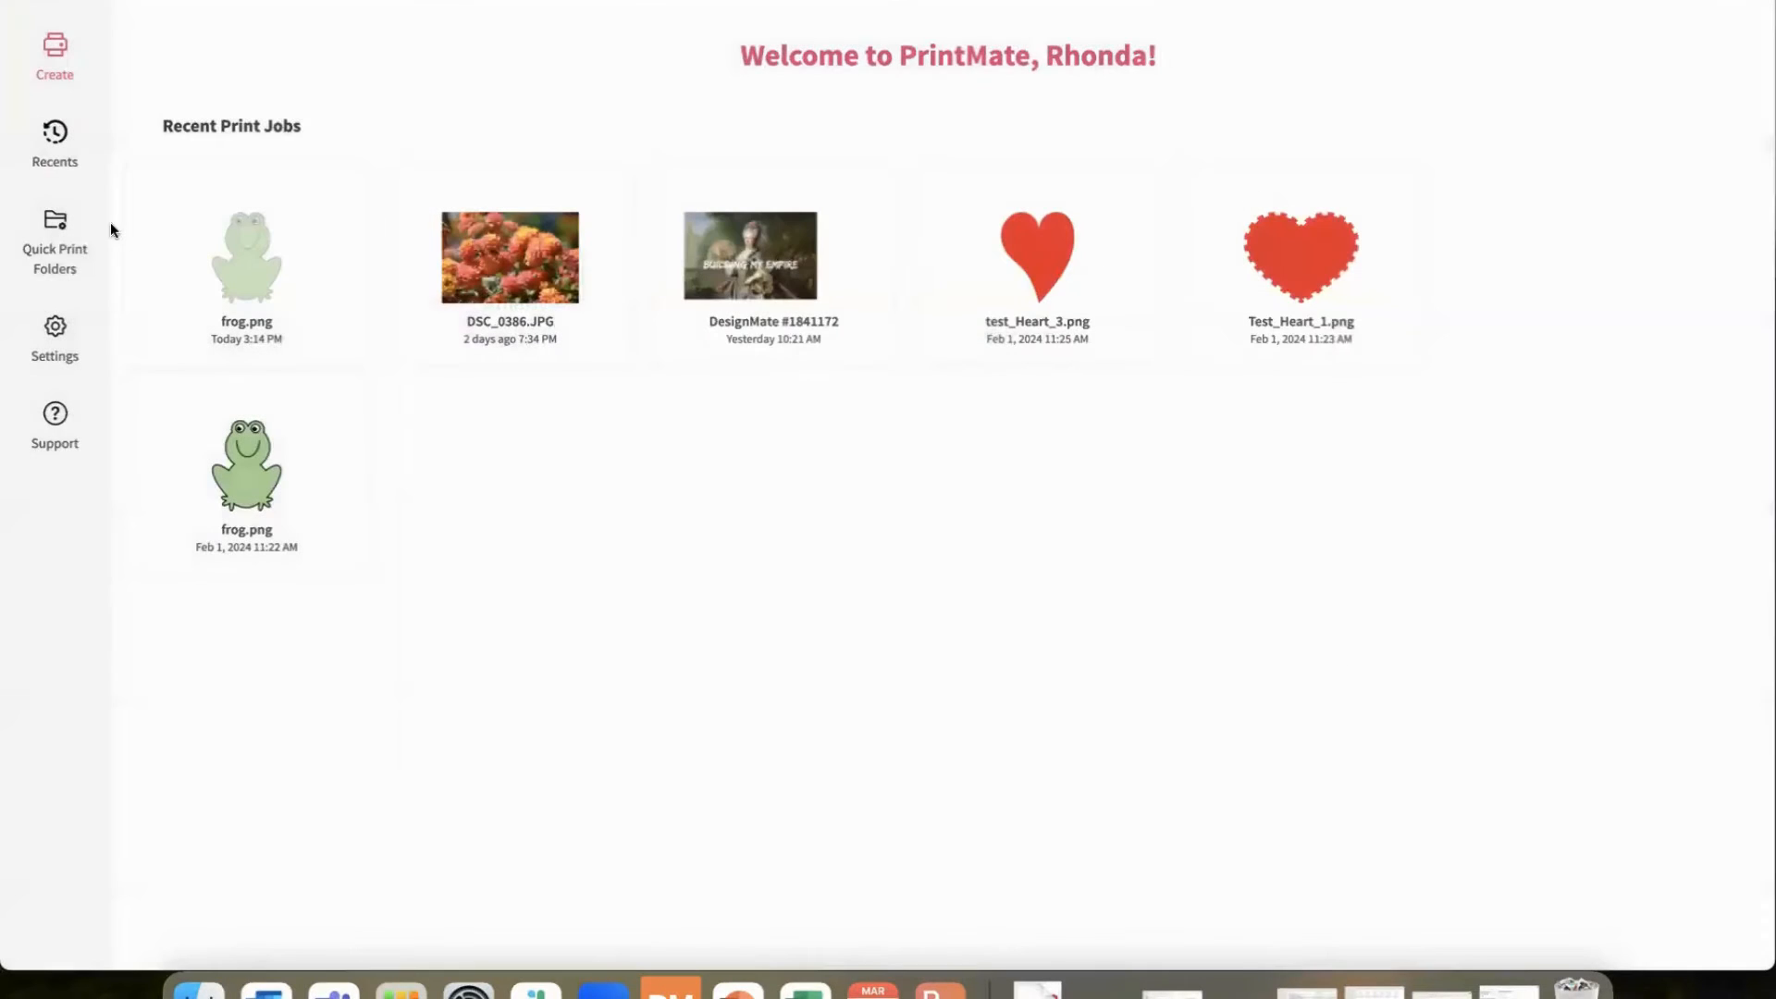
Create a new print job and add frog.png from the 3_13 folder.
{"action": "left_click", "coordinate": [61, 61]}
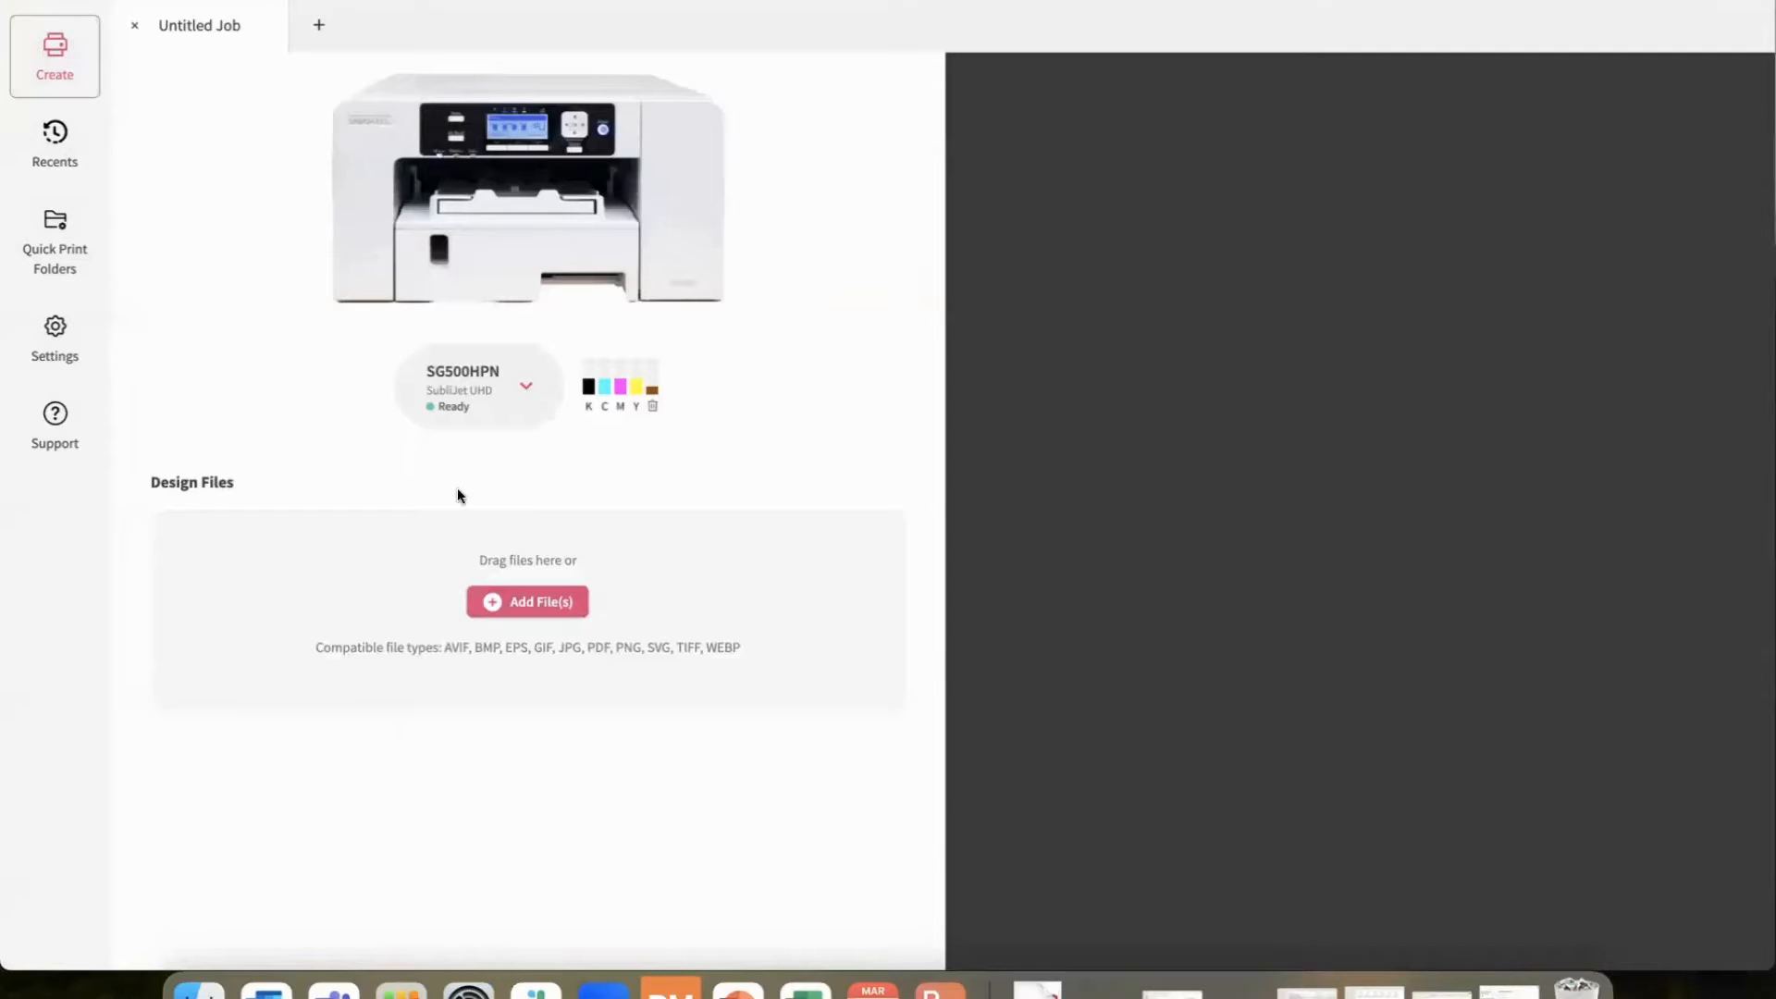
{"action": "left_click", "coordinate": [544, 610]}
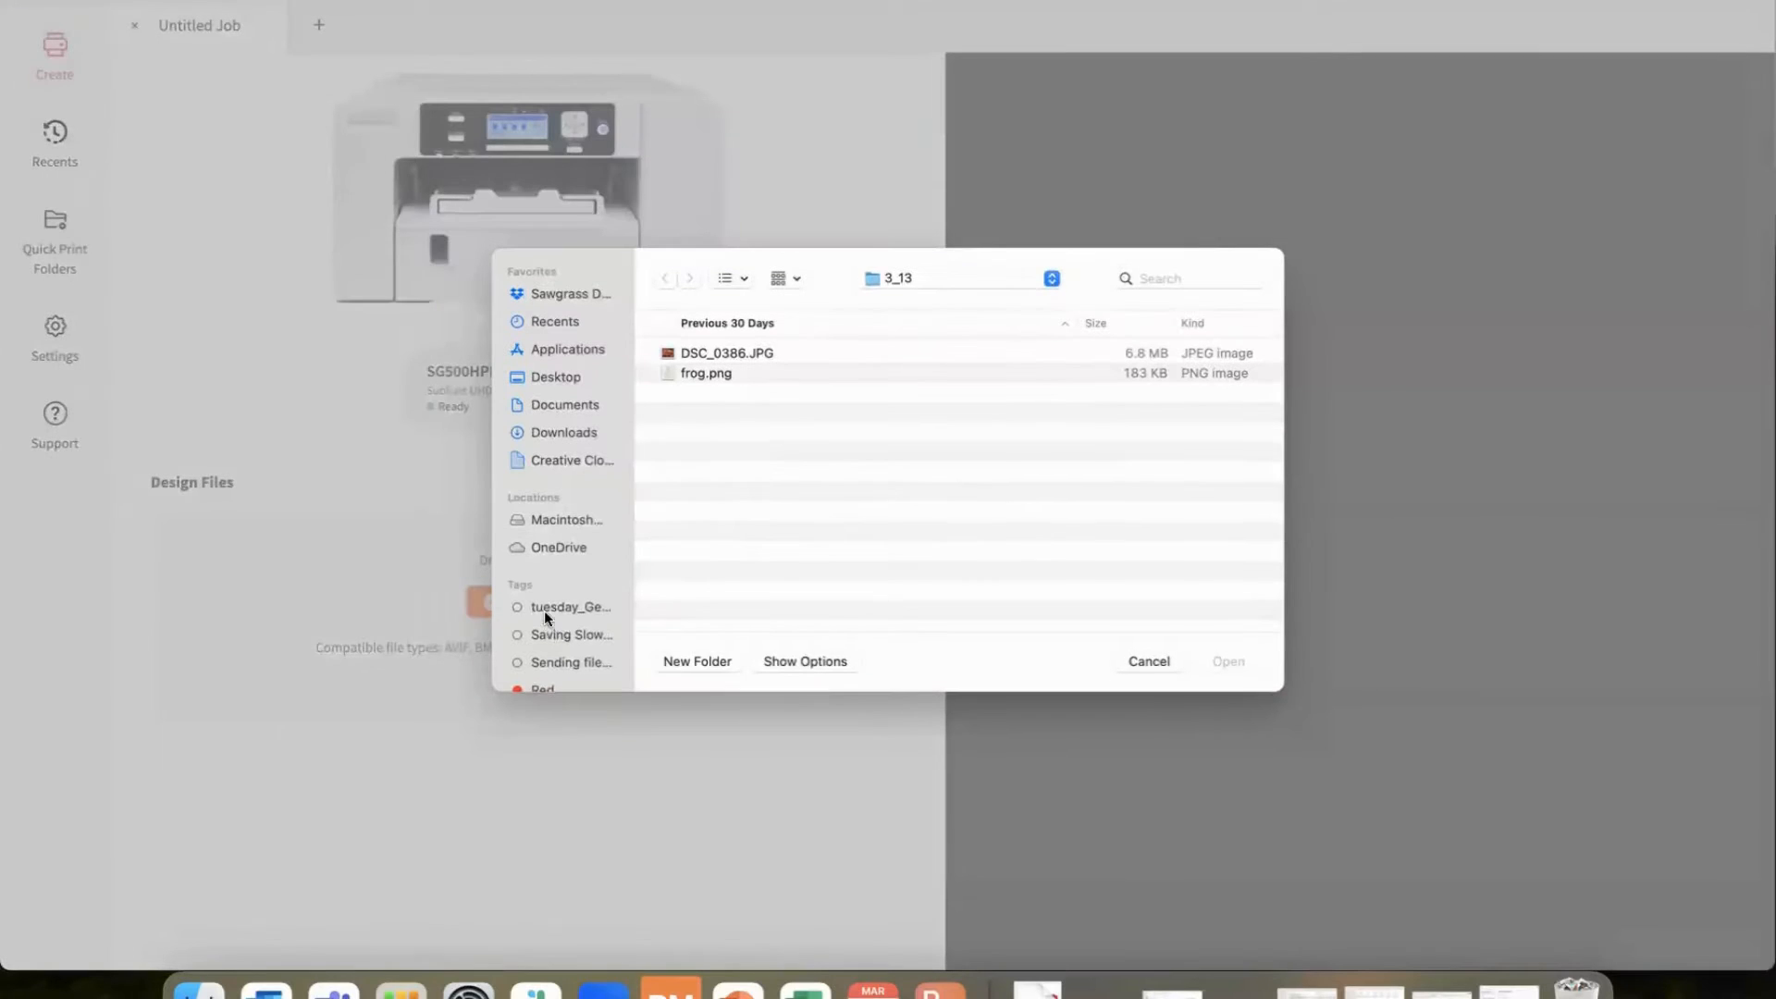
{"action": "double_click", "coordinate": [713, 378]}
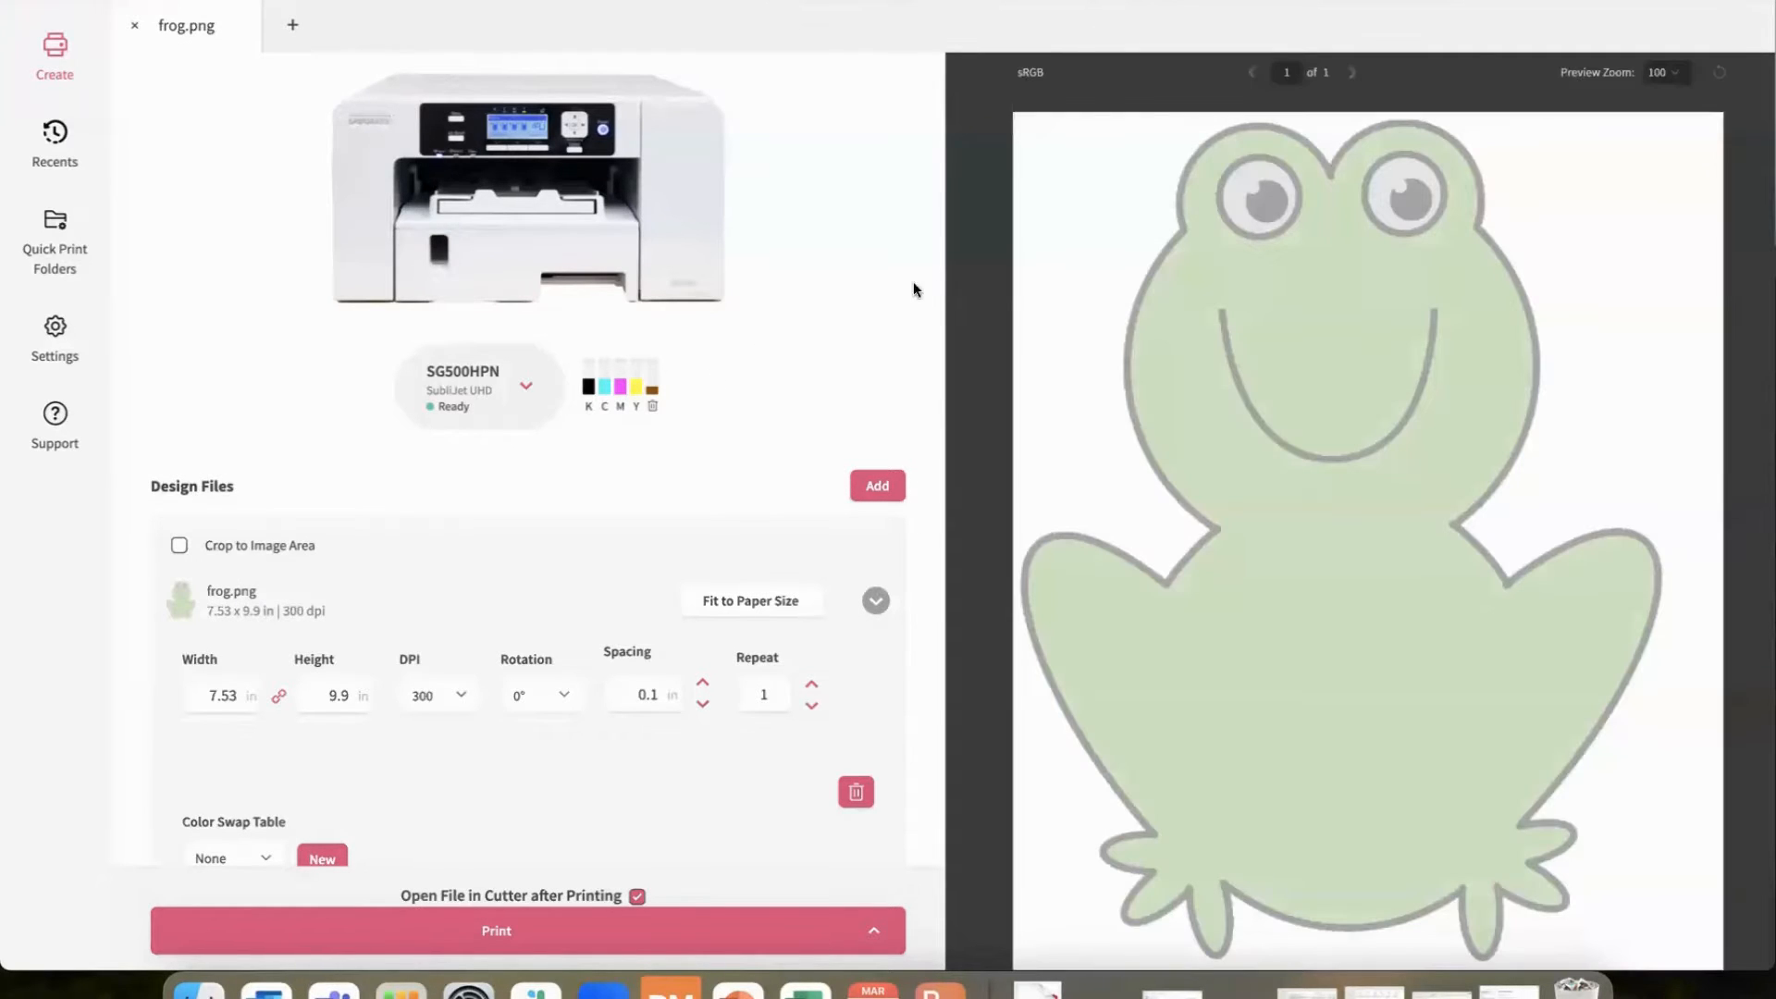
Print the frog design, dismiss the cutter selection, and turn off opening the file in the cutter after printing.
{"action": "left_click", "coordinate": [537, 927]}
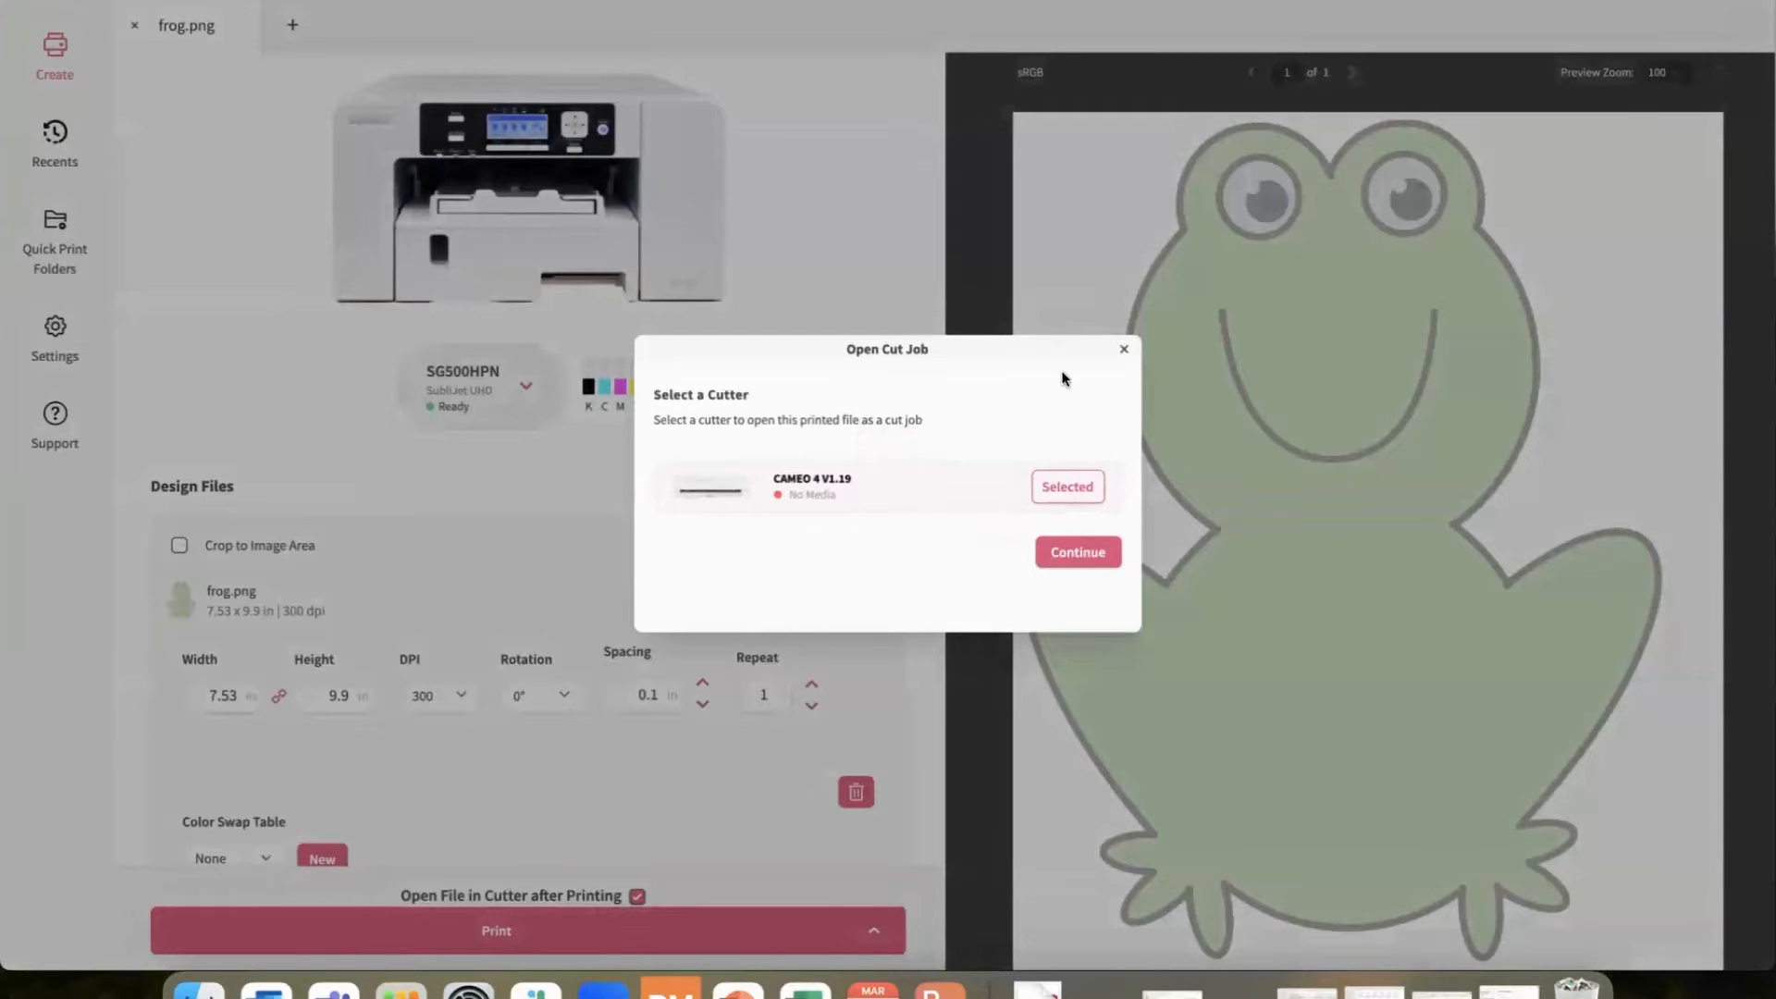
{"action": "left_click", "coordinate": [1124, 351]}
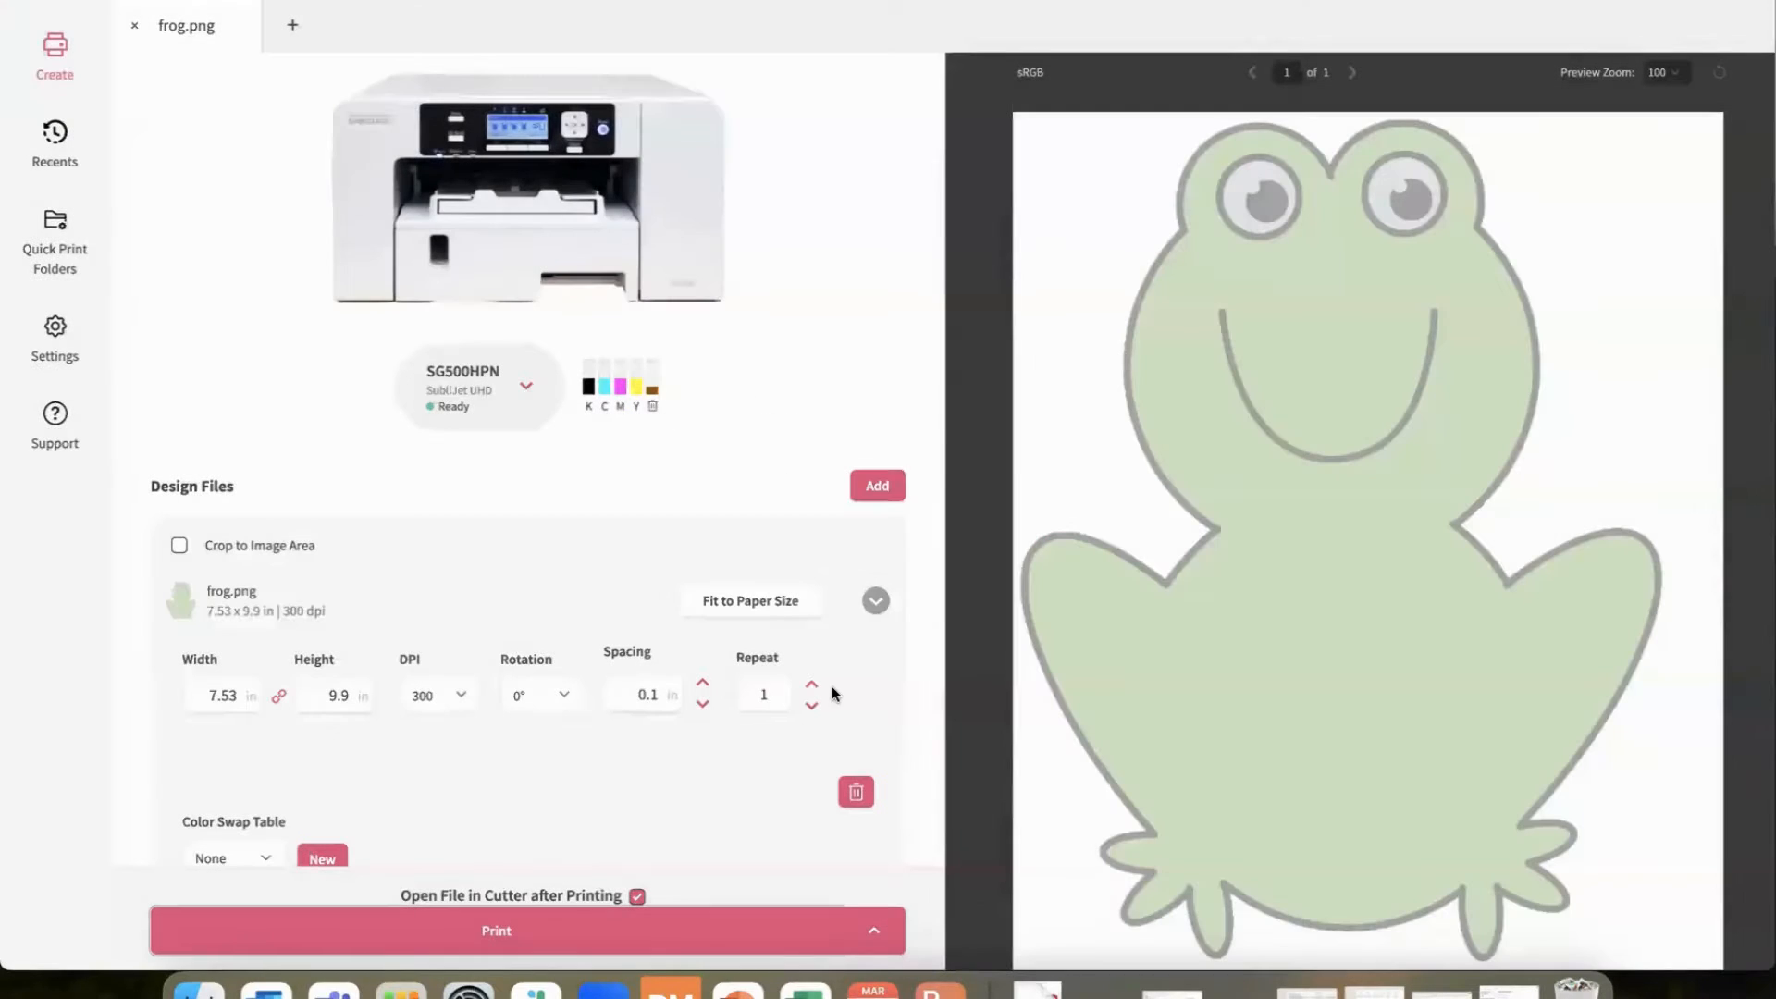
{"action": "left_click", "coordinate": [637, 897]}
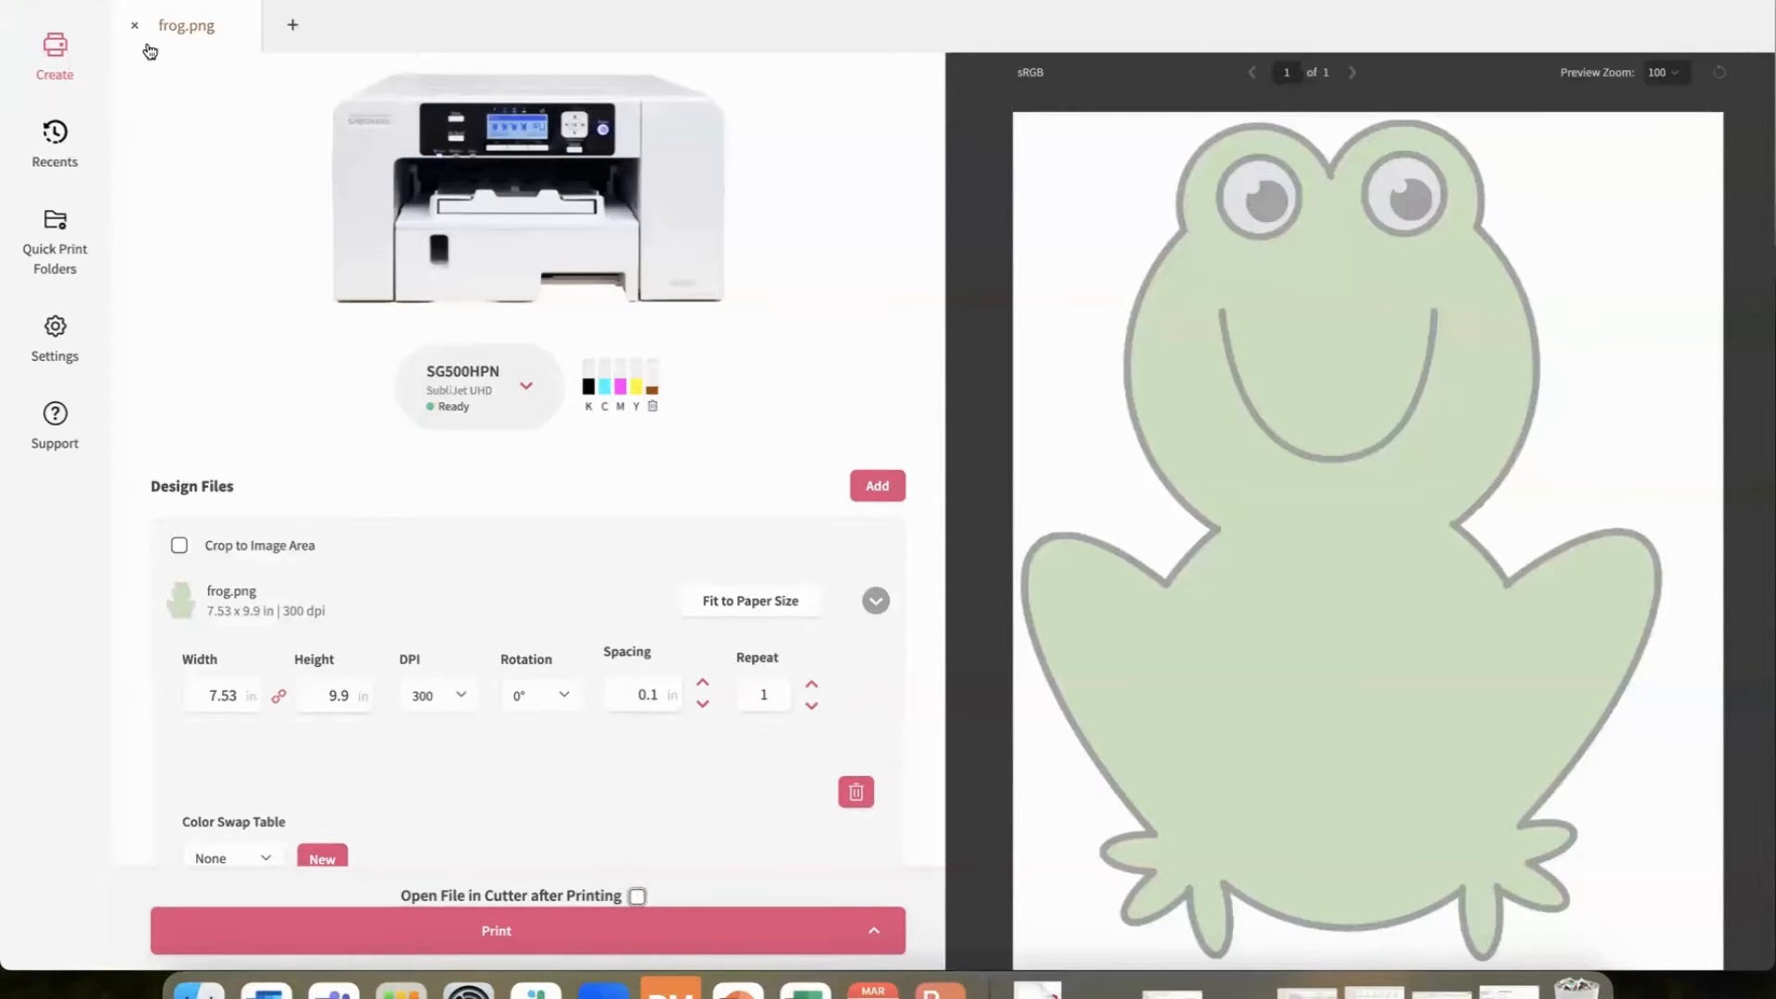
Start a second blank job alongside frog.png, look over the general preferences, and close them unchanged.
{"action": "left_click", "coordinate": [291, 32]}
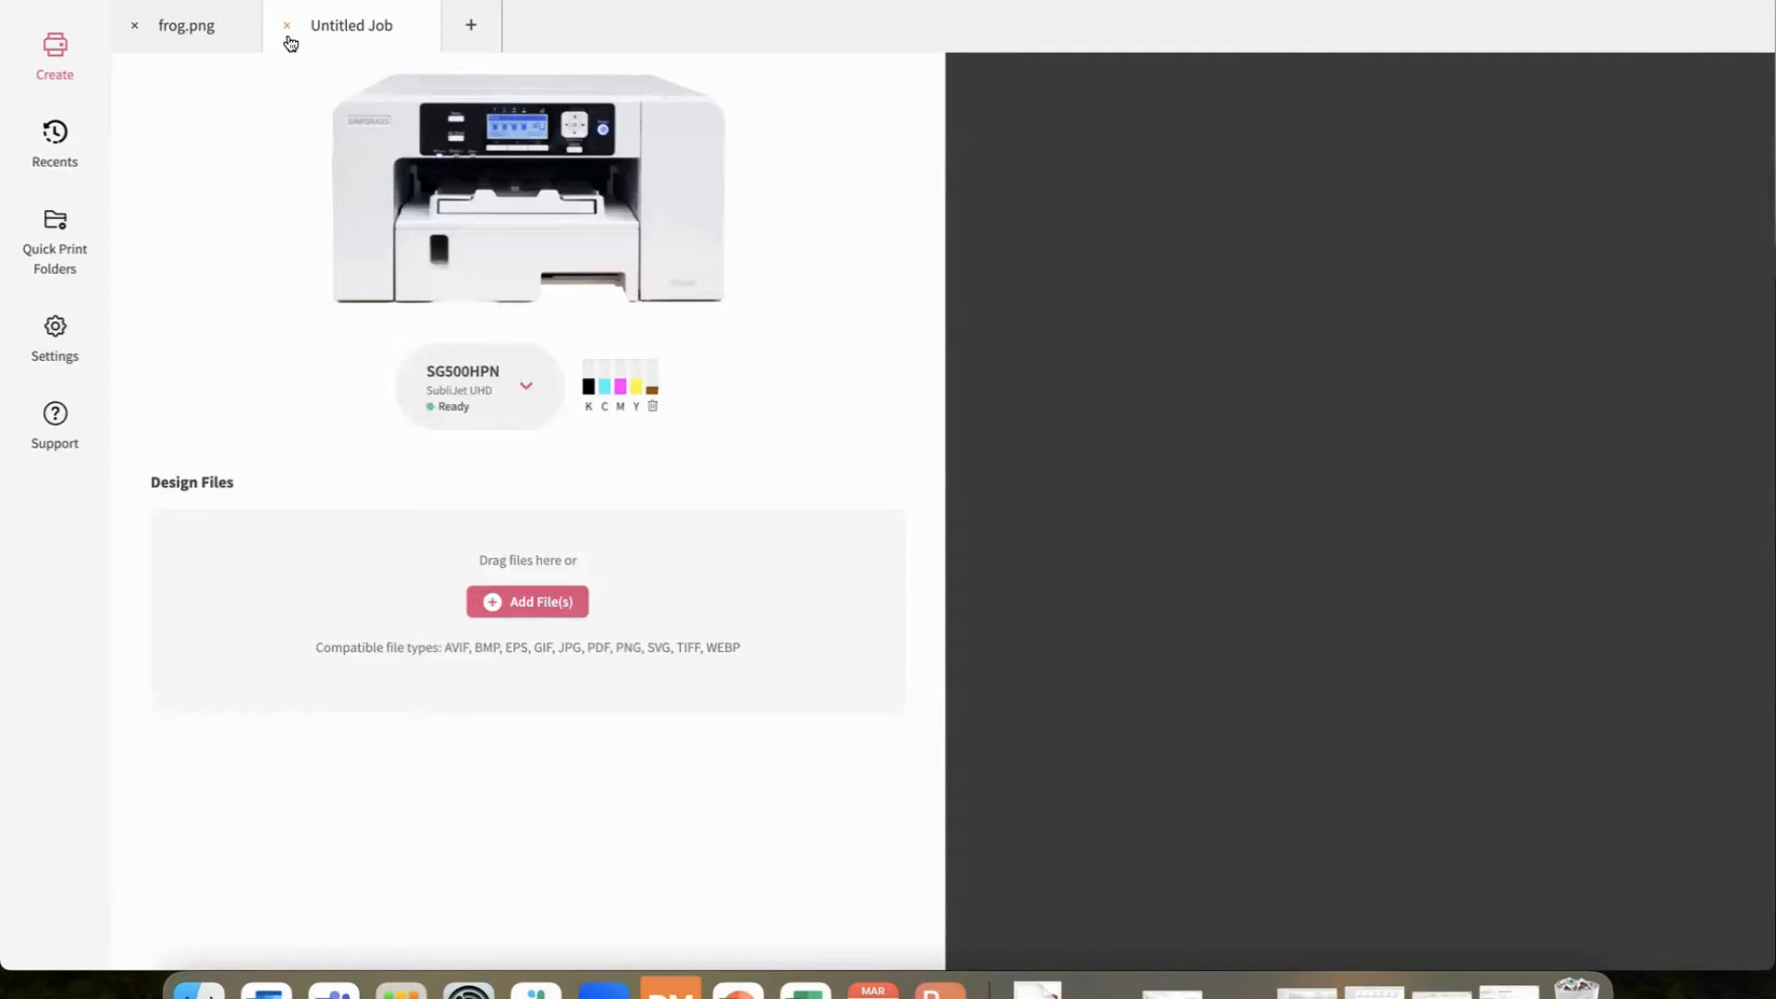
{"action": "left_click", "coordinate": [57, 325]}
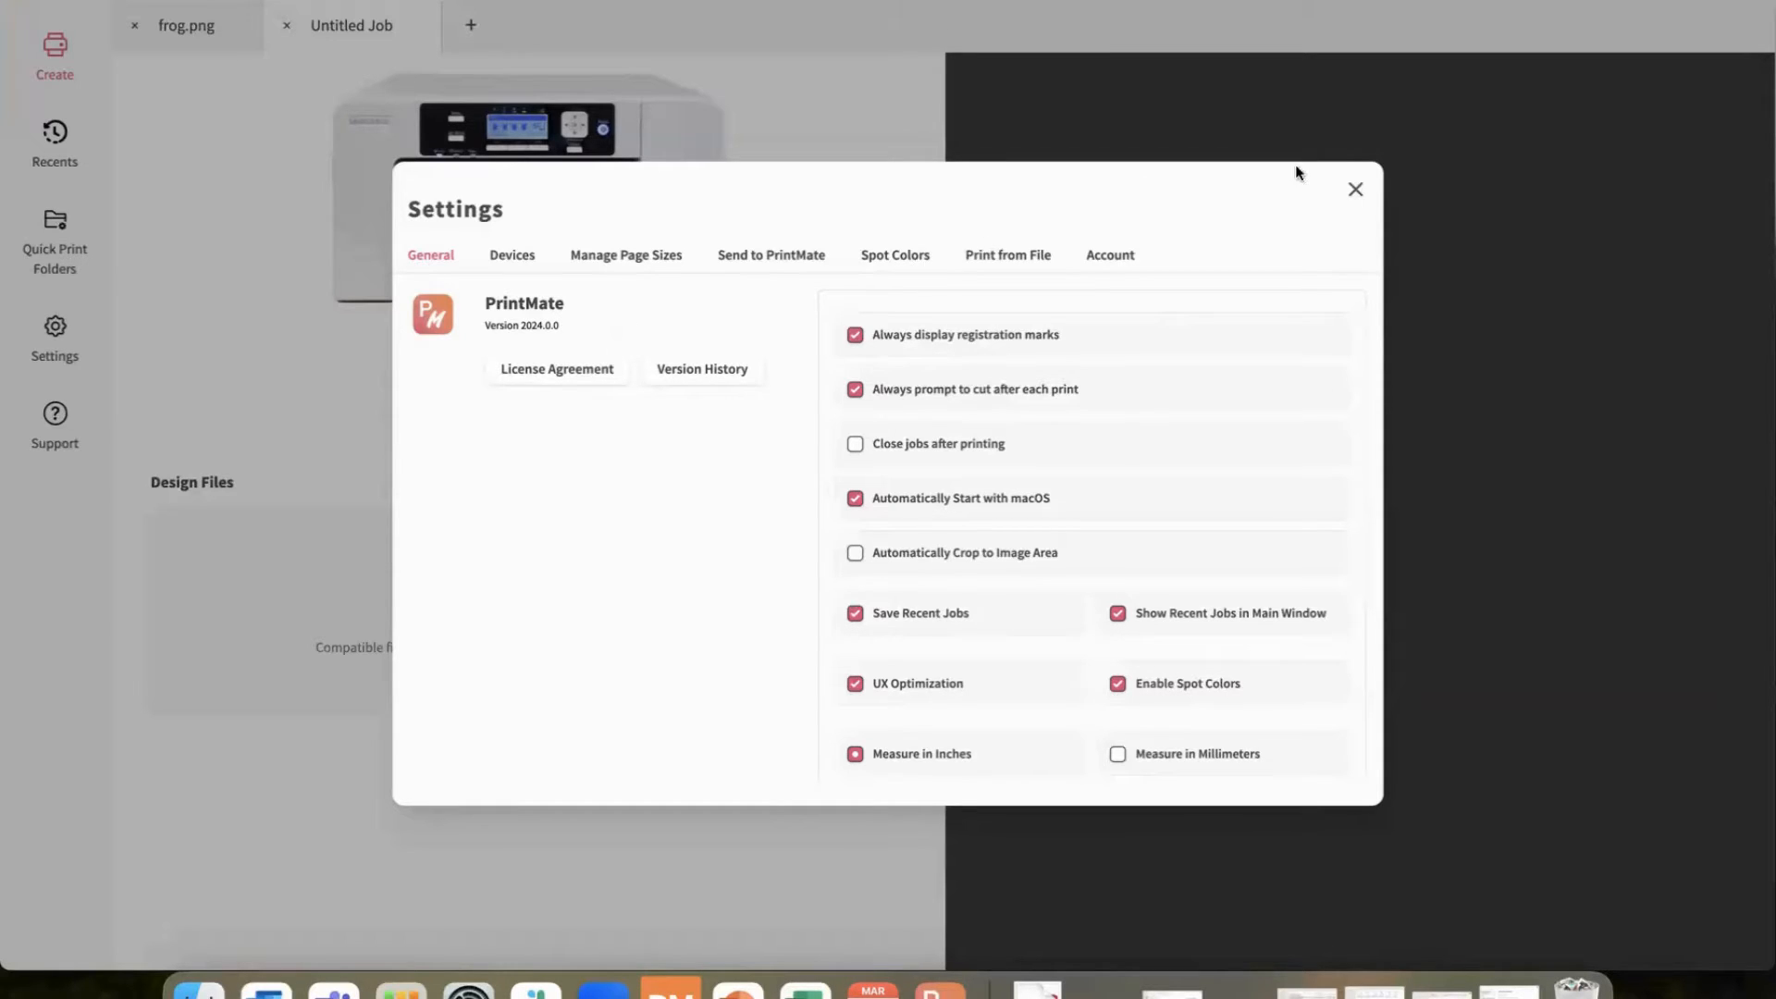
{"action": "left_click", "coordinate": [1353, 191]}
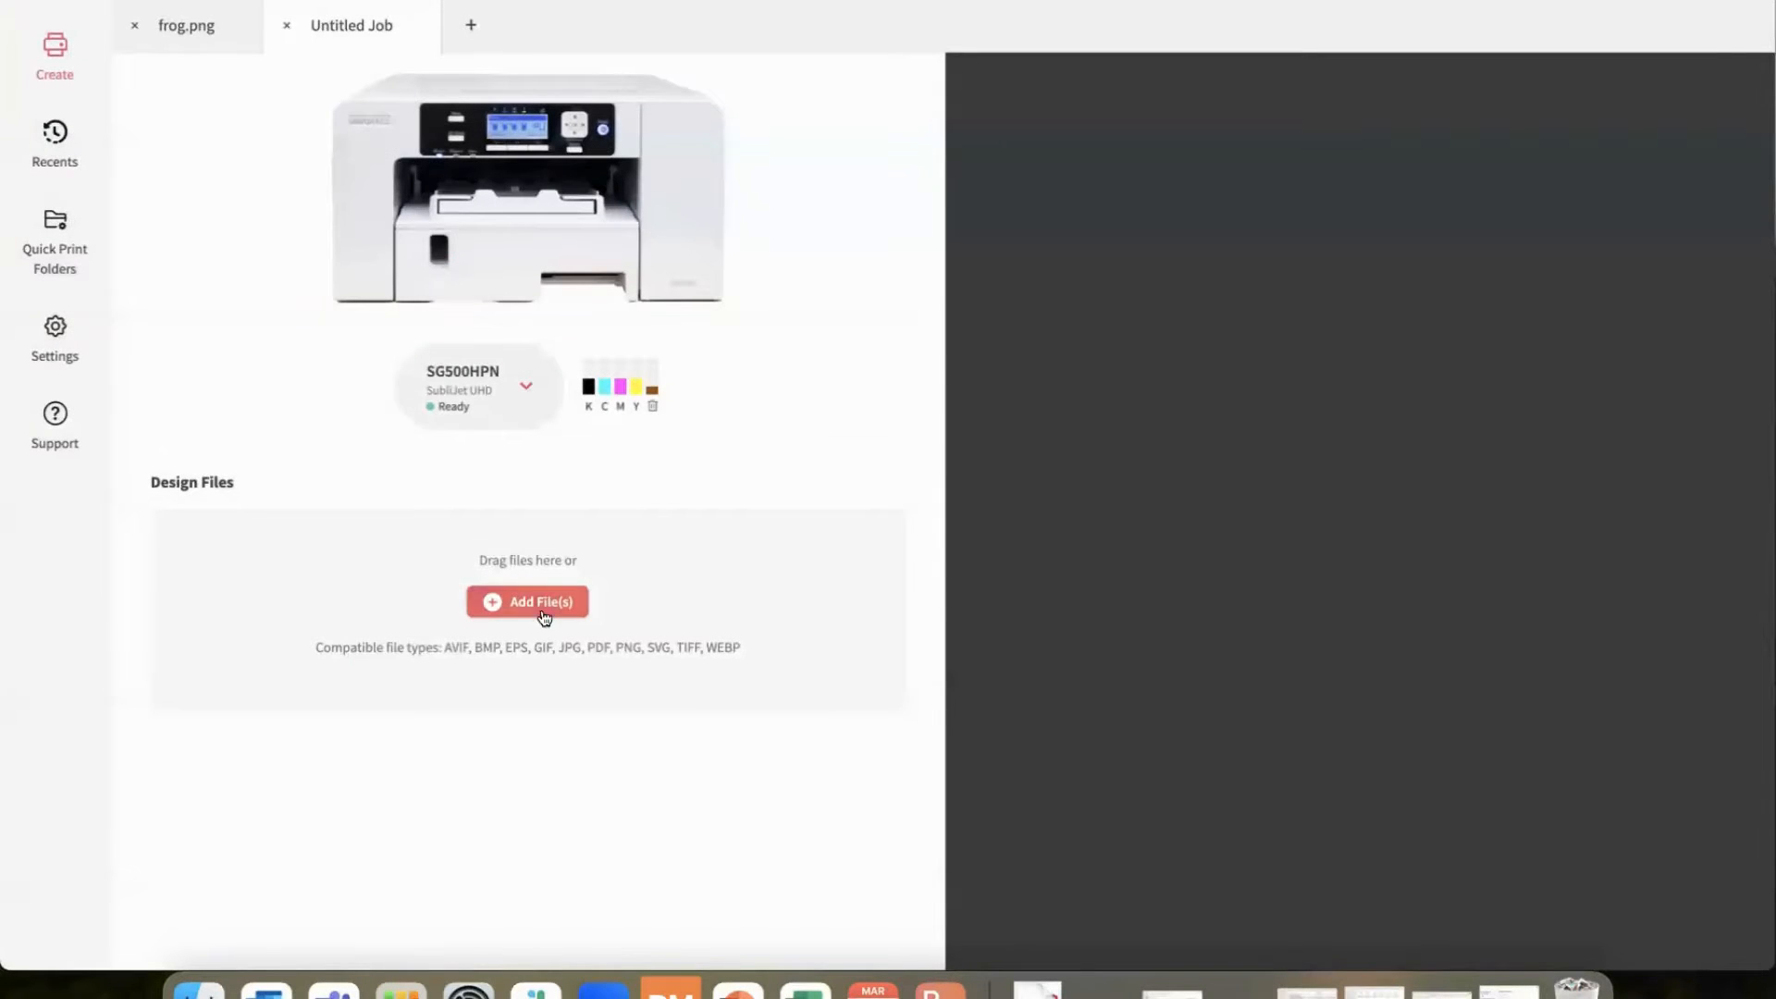
Add blog_starfish_teatowel.png to the blank job from the test files folder inside the Desktop's artwork folder.
{"action": "left_click", "coordinate": [546, 606]}
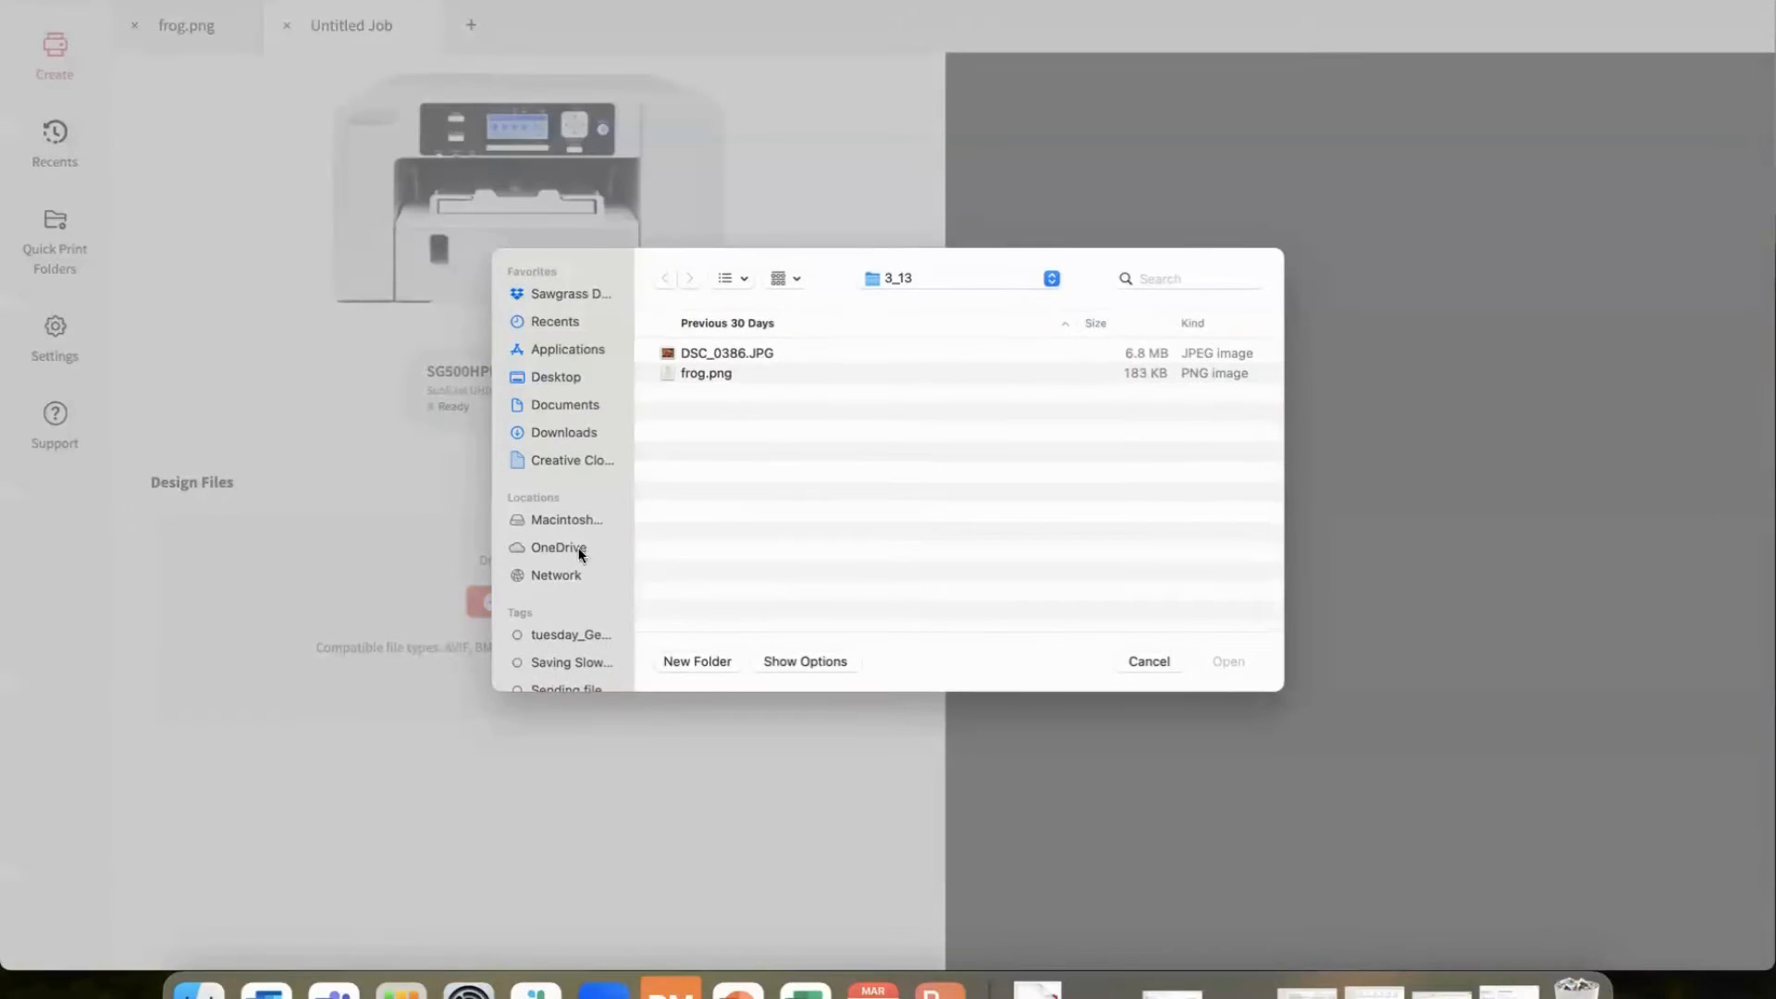
{"action": "left_click", "coordinate": [560, 377]}
{"action": "scroll", "coordinate": [703, 409], "scroll_direction": "down", "scroll_amount": 3}
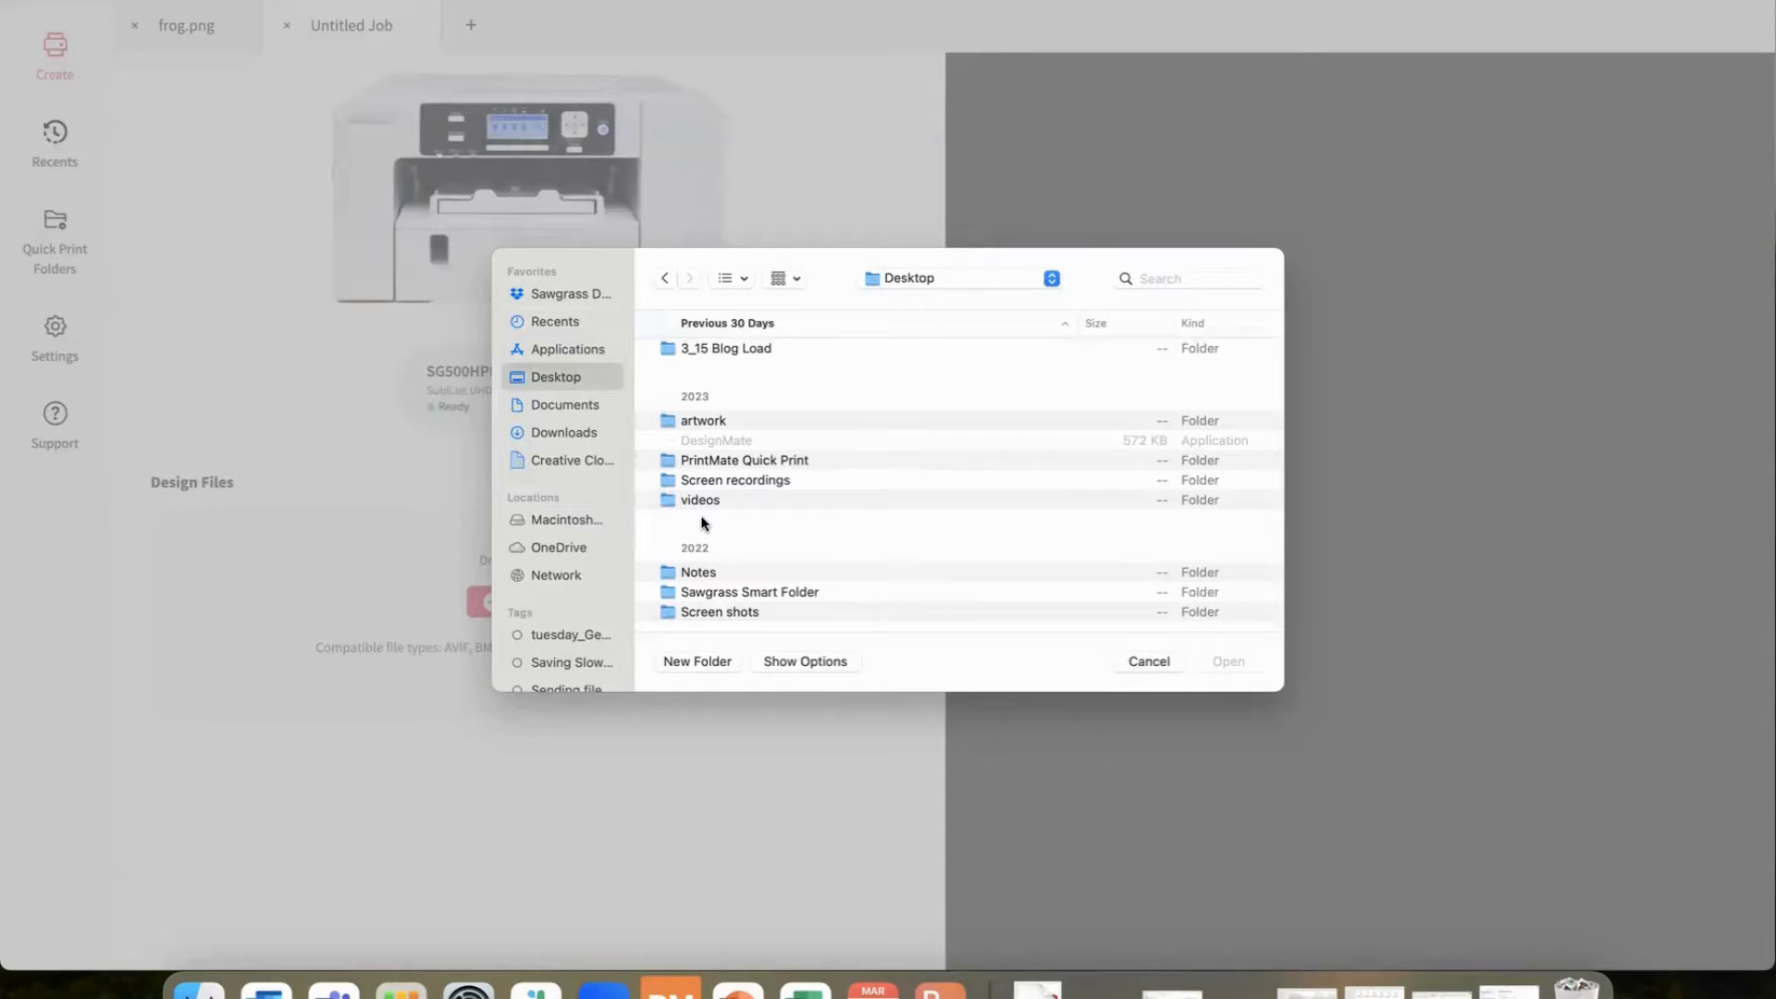
{"action": "double_click", "coordinate": [710, 421]}
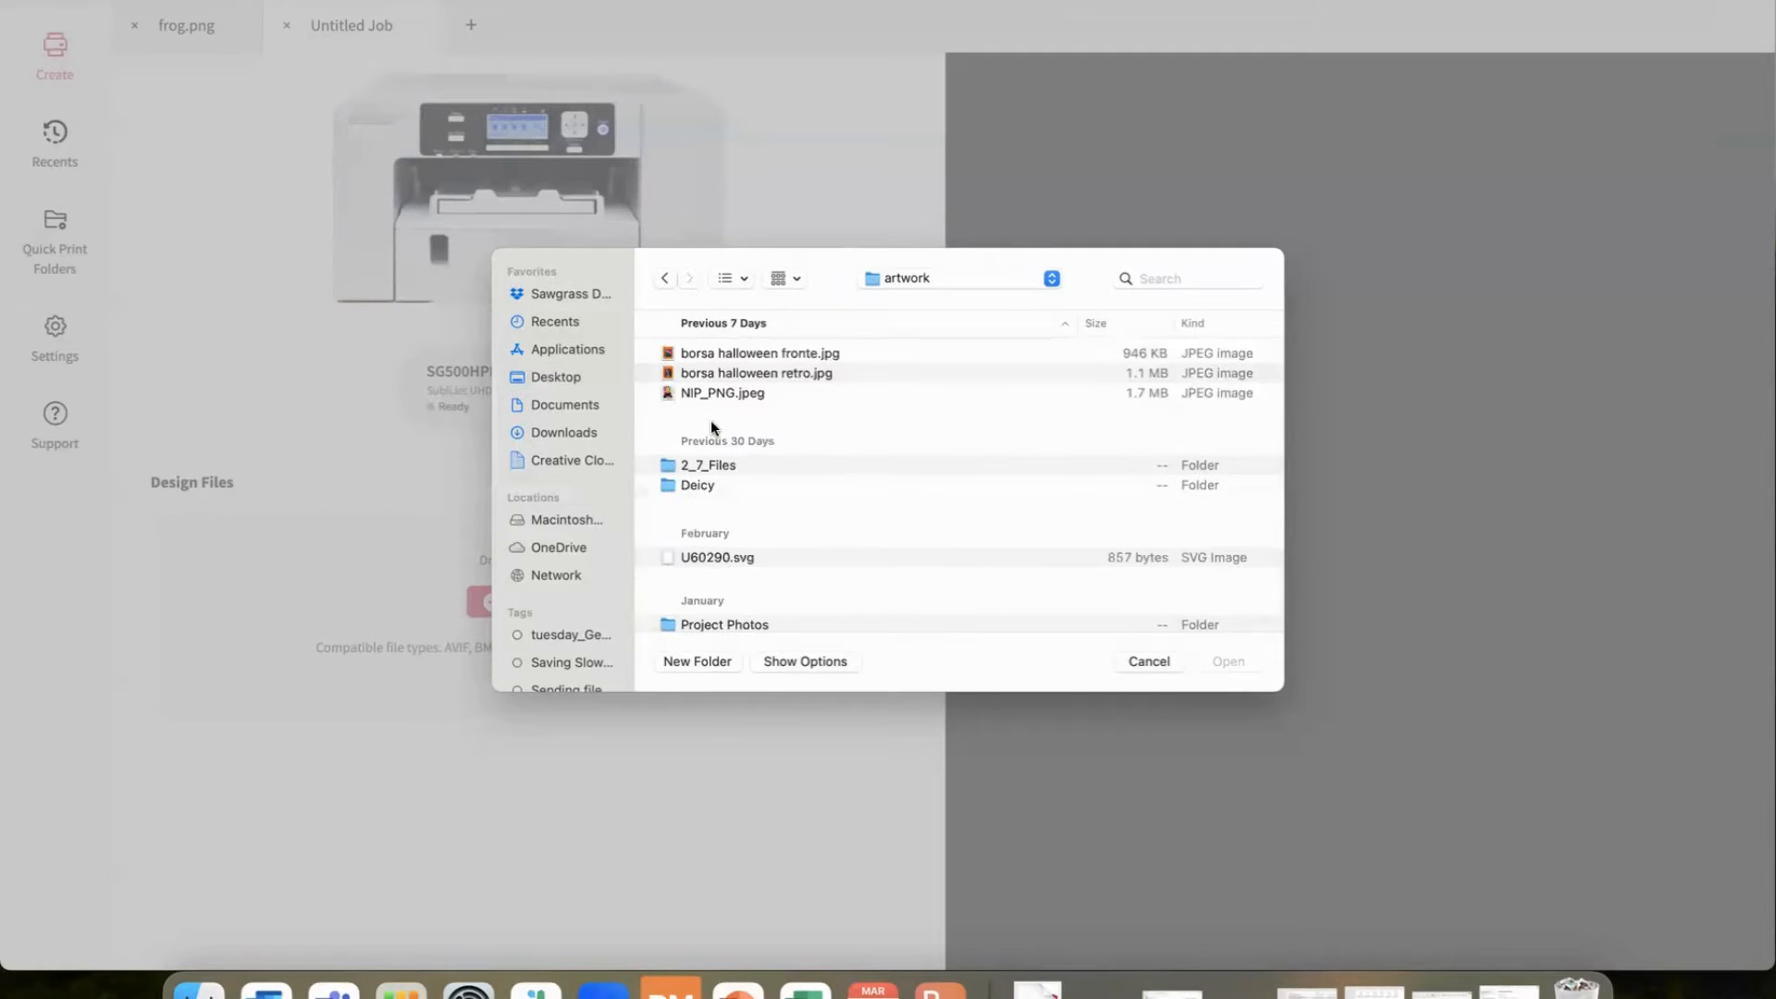
{"action": "scroll", "coordinate": [842, 458], "scroll_direction": "down", "scroll_amount": 3}
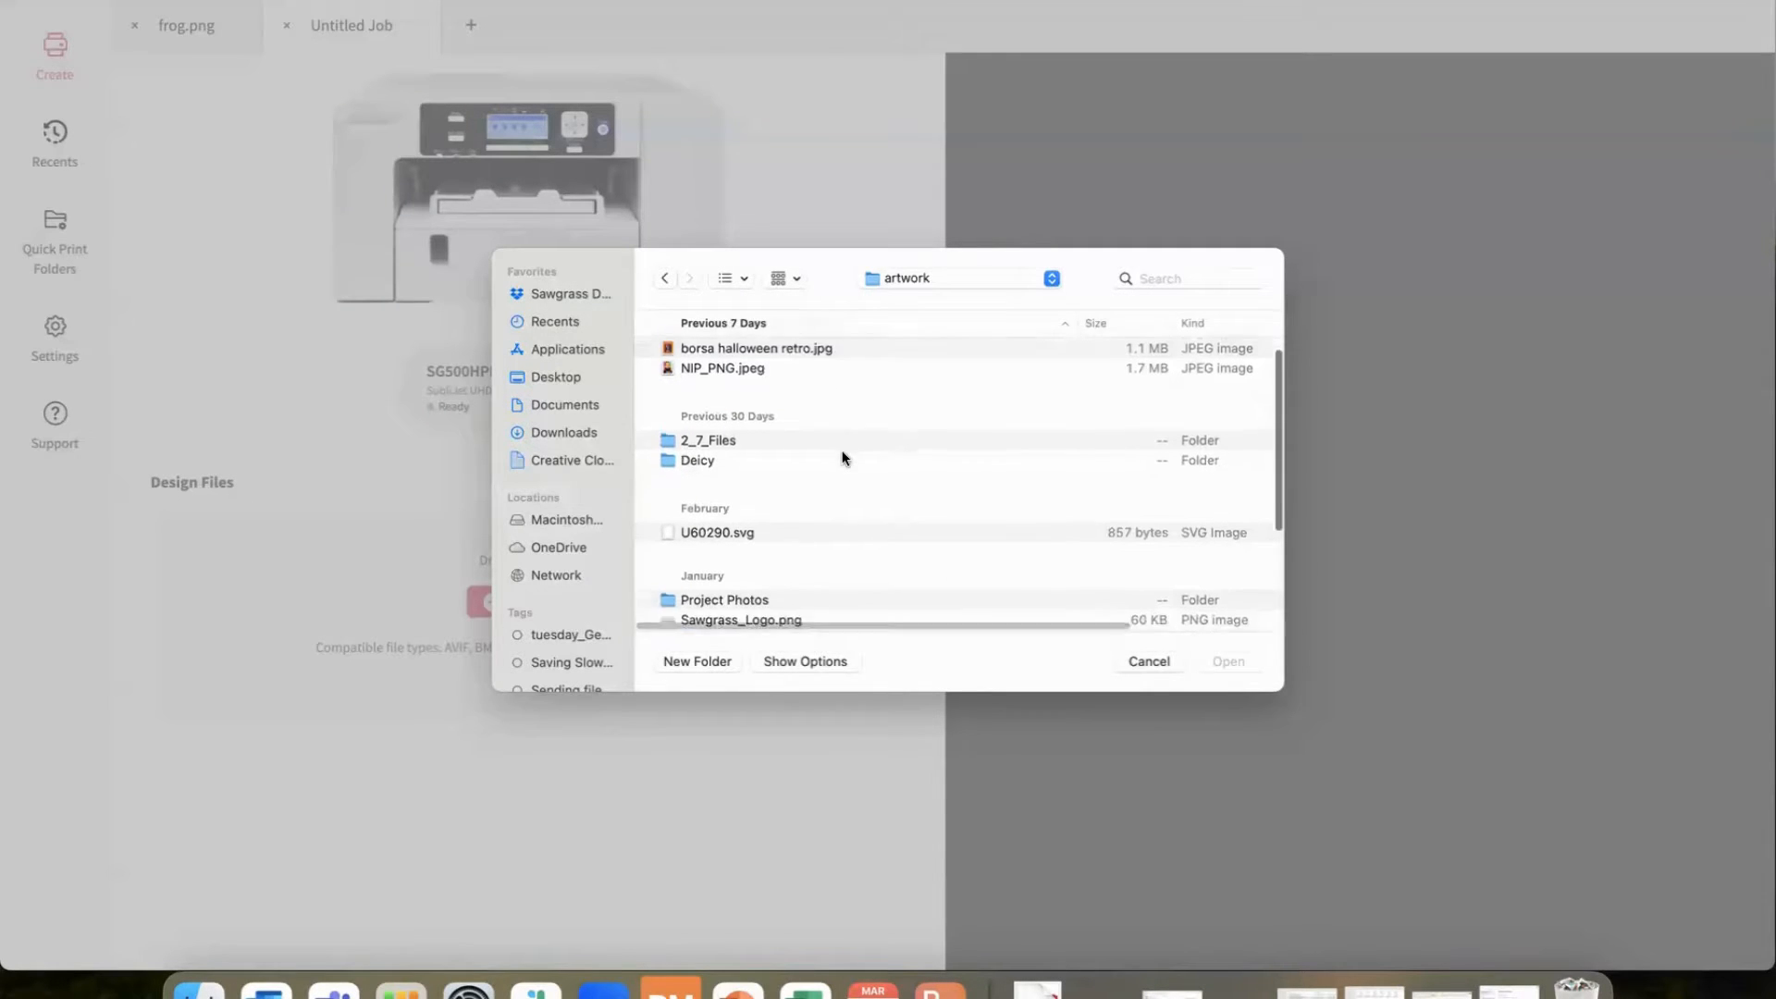
{"action": "scroll", "coordinate": [841, 457], "scroll_direction": "down", "scroll_amount": 2}
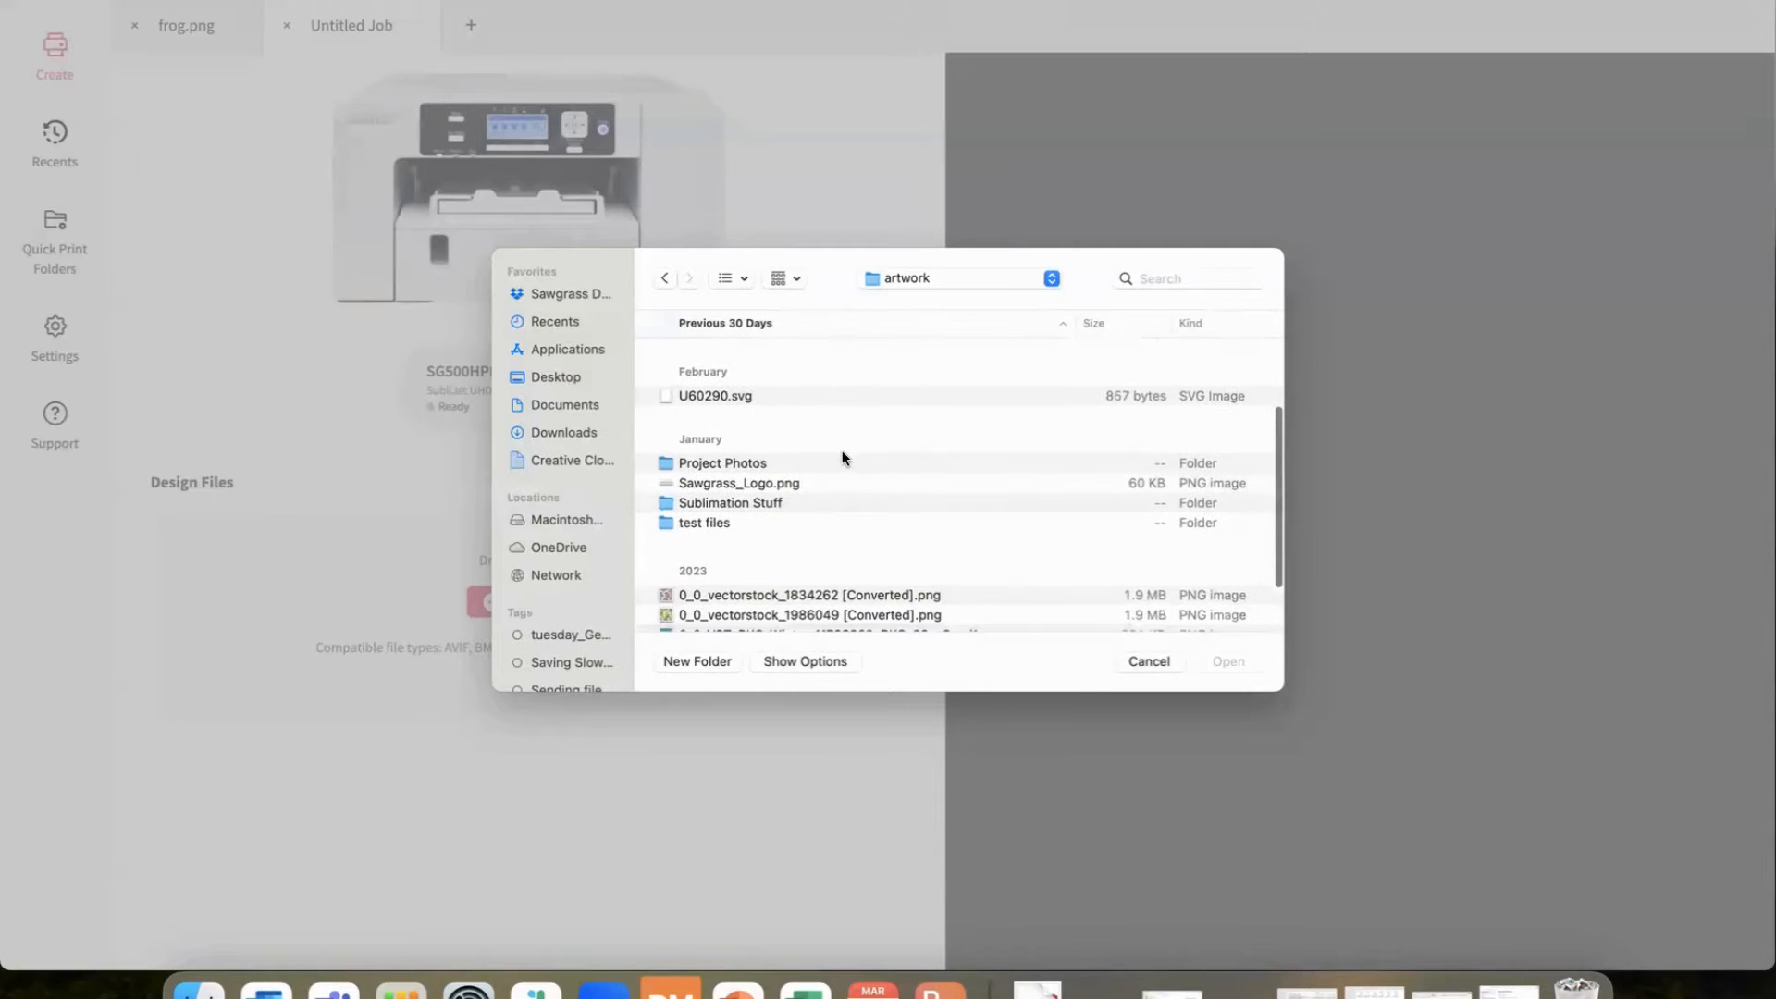
{"action": "double_click", "coordinate": [705, 524]}
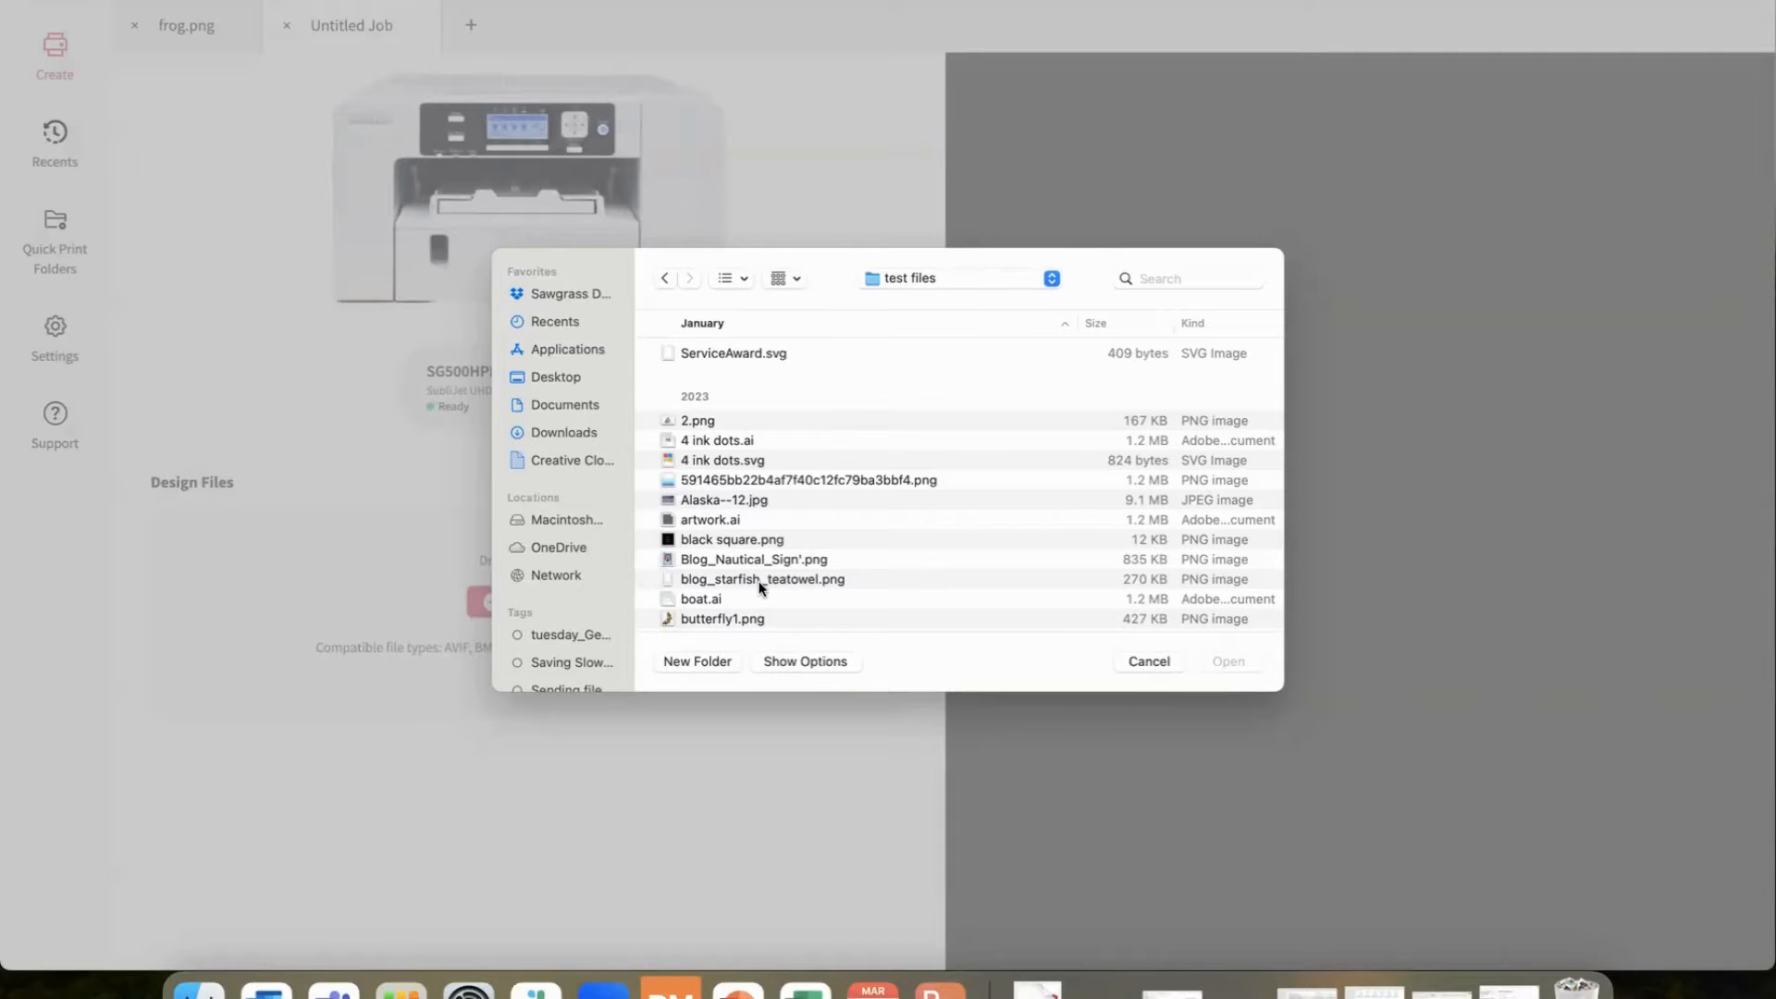
{"action": "scroll", "coordinate": [758, 581], "scroll_direction": "down", "scroll_amount": 2}
{"action": "left_click", "coordinate": [769, 524]}
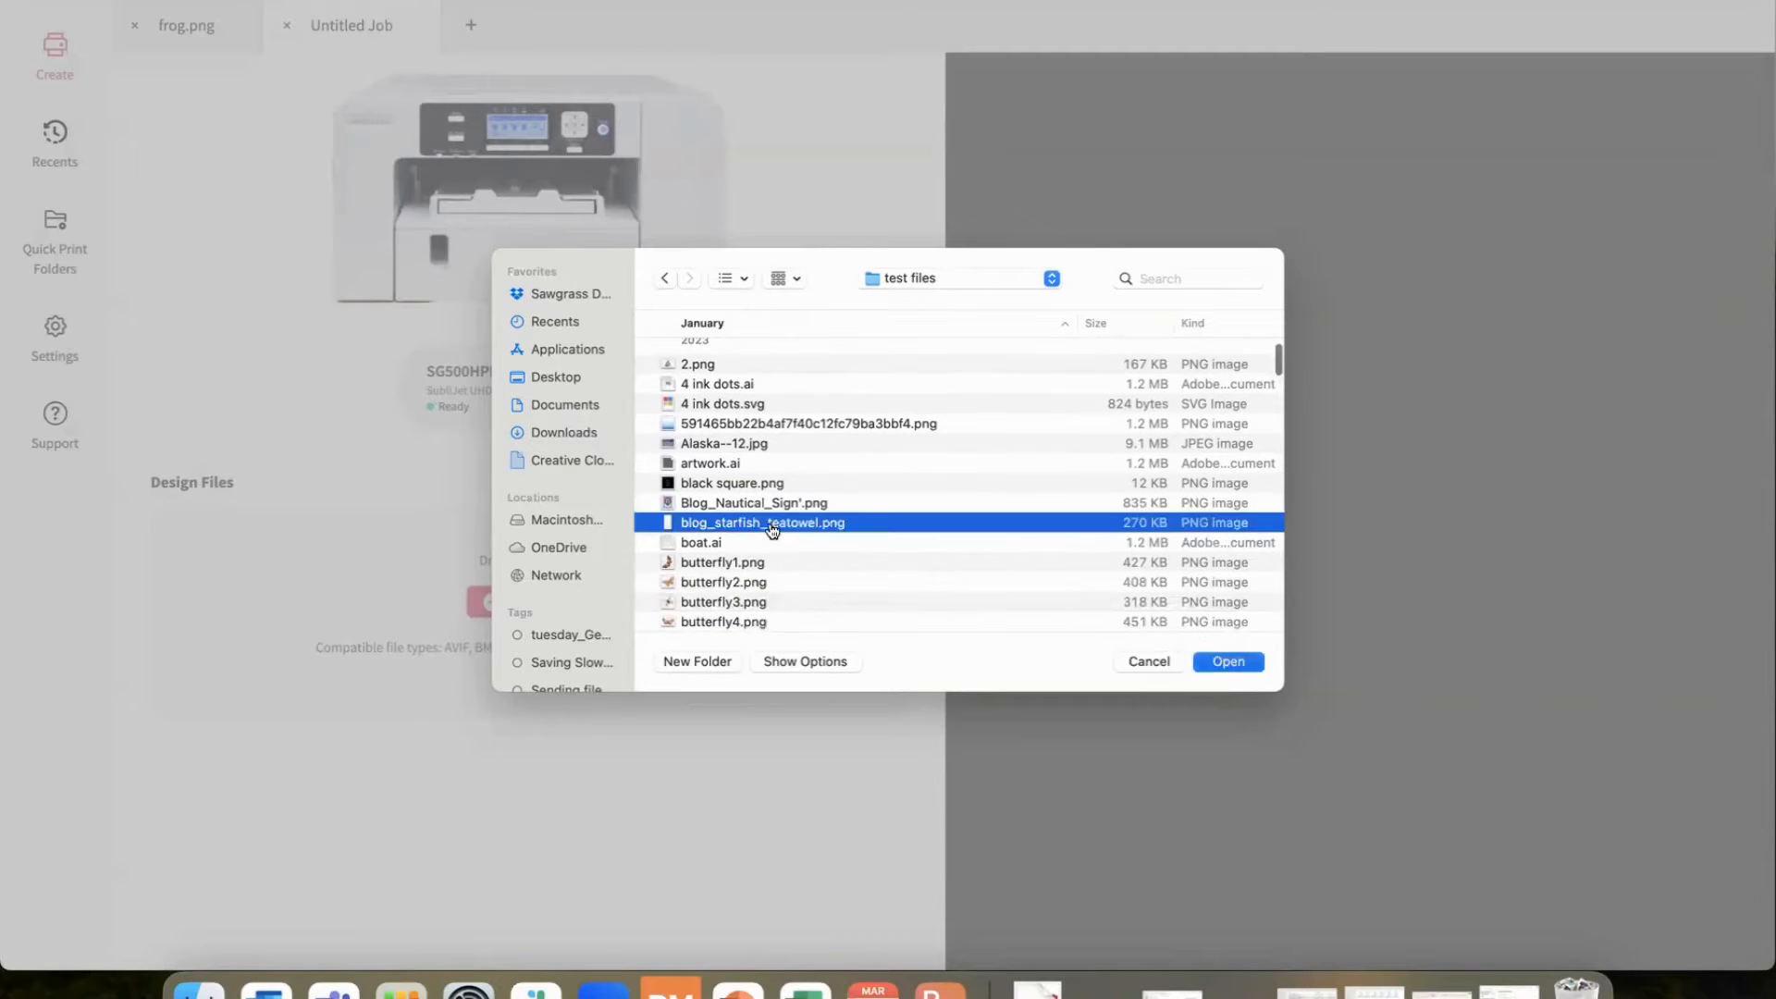
{"action": "double_click", "coordinate": [769, 523]}
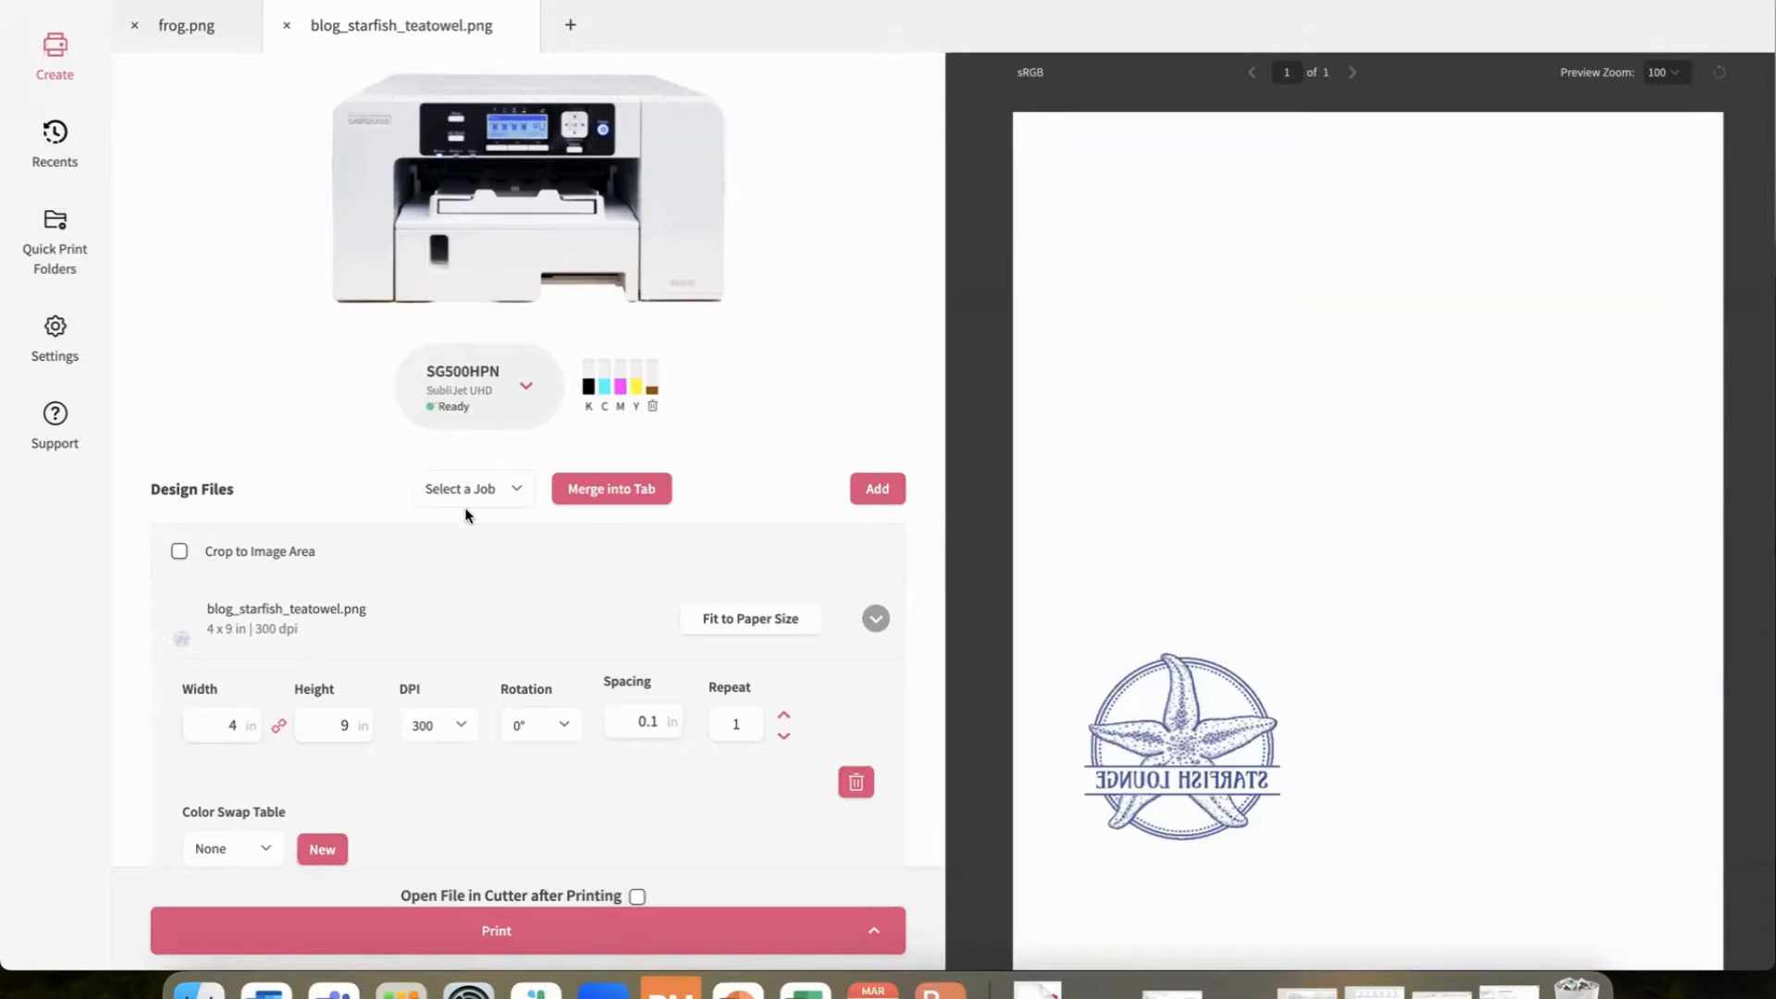
Crop the starfish design to its image area, check the automatic cropping preference, and close the preferences unchanged.
{"action": "scroll", "coordinate": [472, 500], "scroll_direction": "down", "scroll_amount": 5}
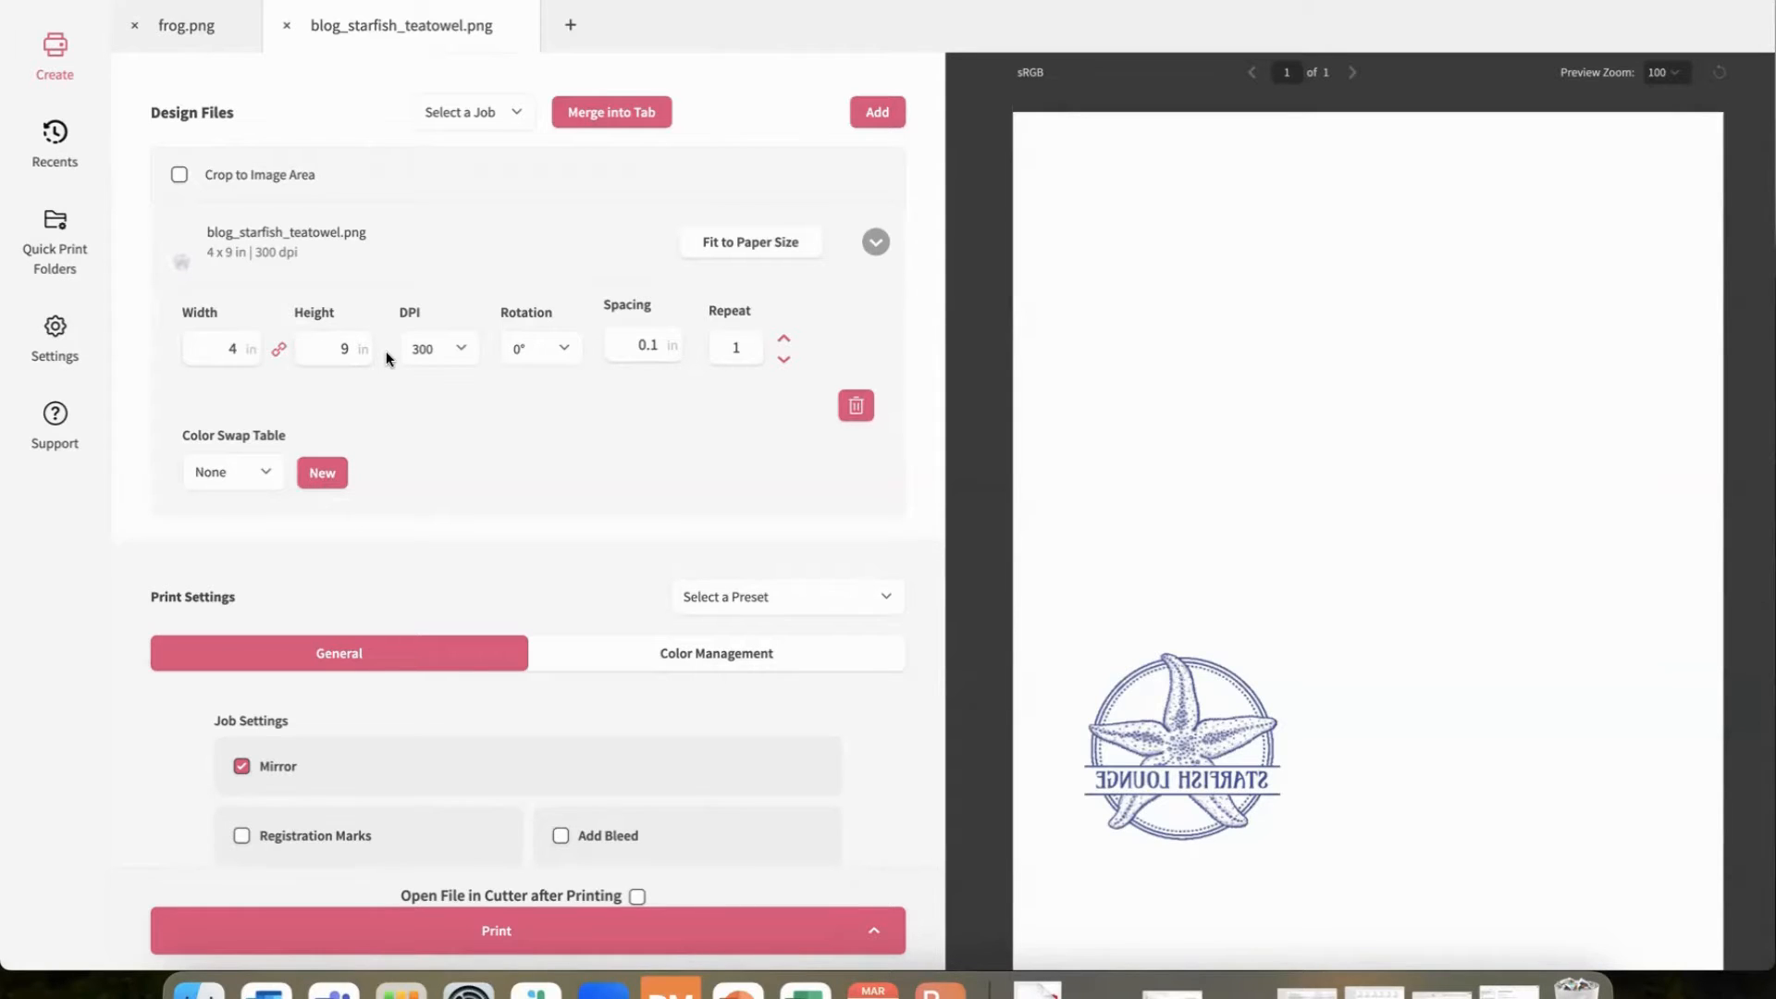
{"action": "left_click", "coordinate": [181, 175]}
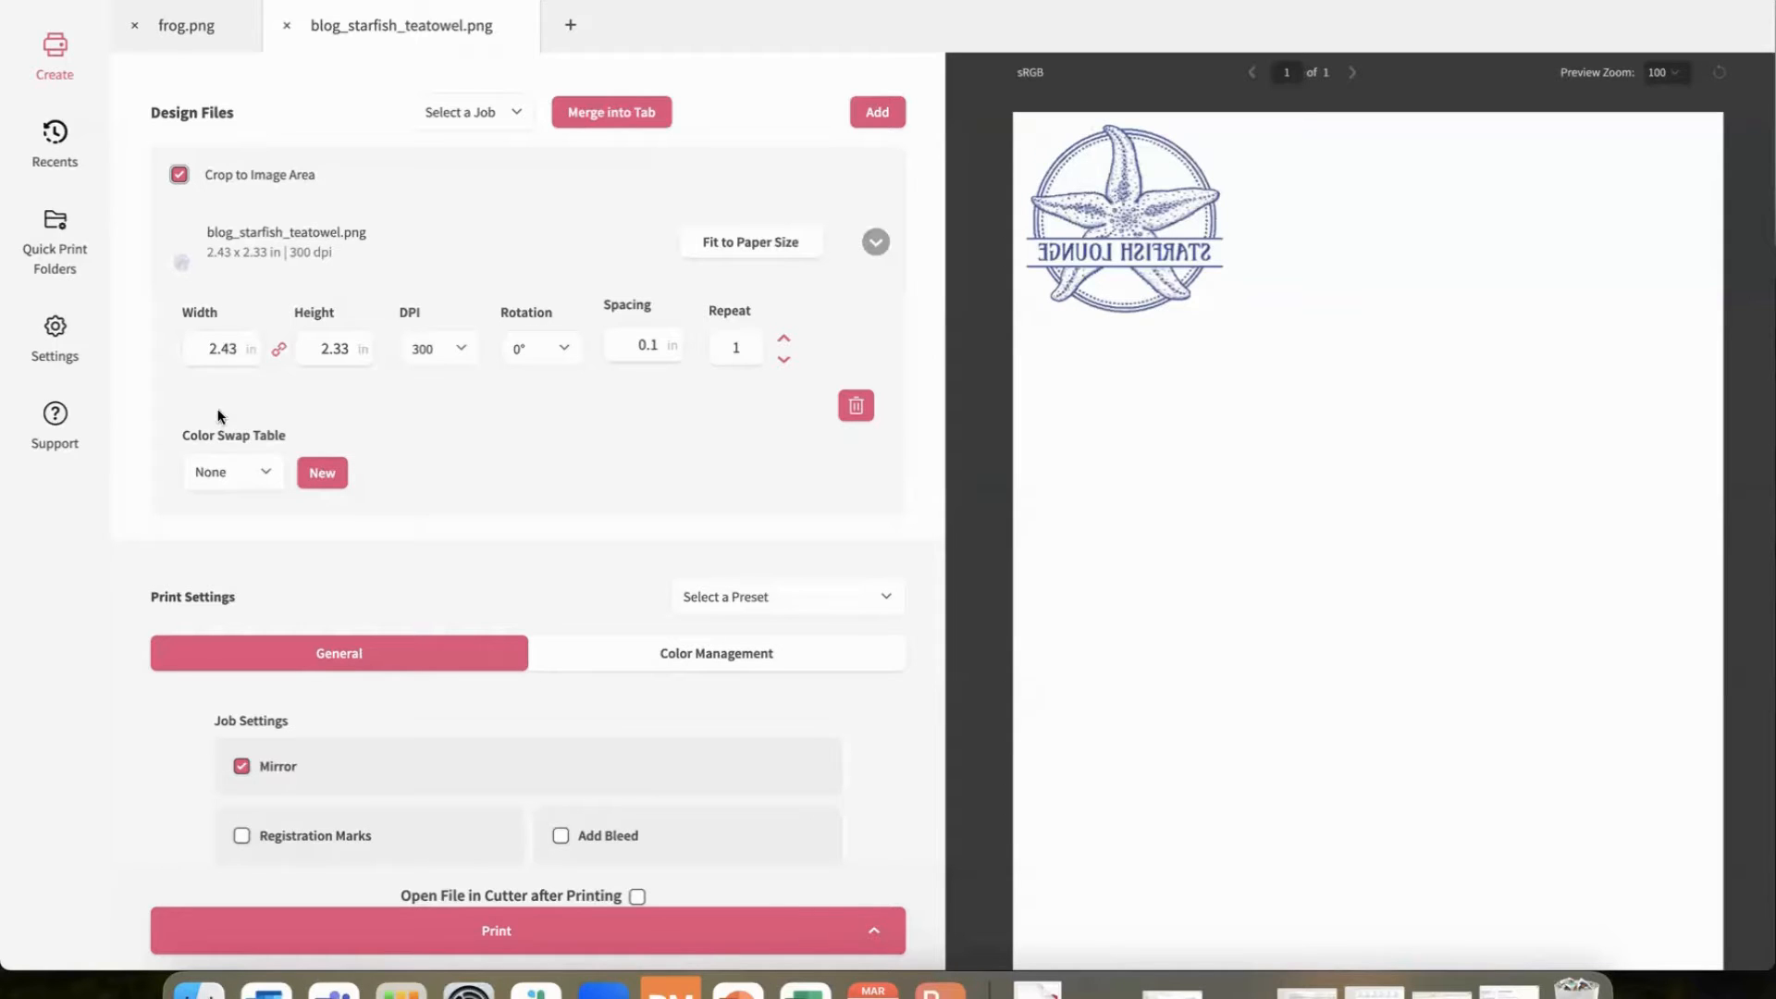
{"action": "left_click", "coordinate": [79, 353]}
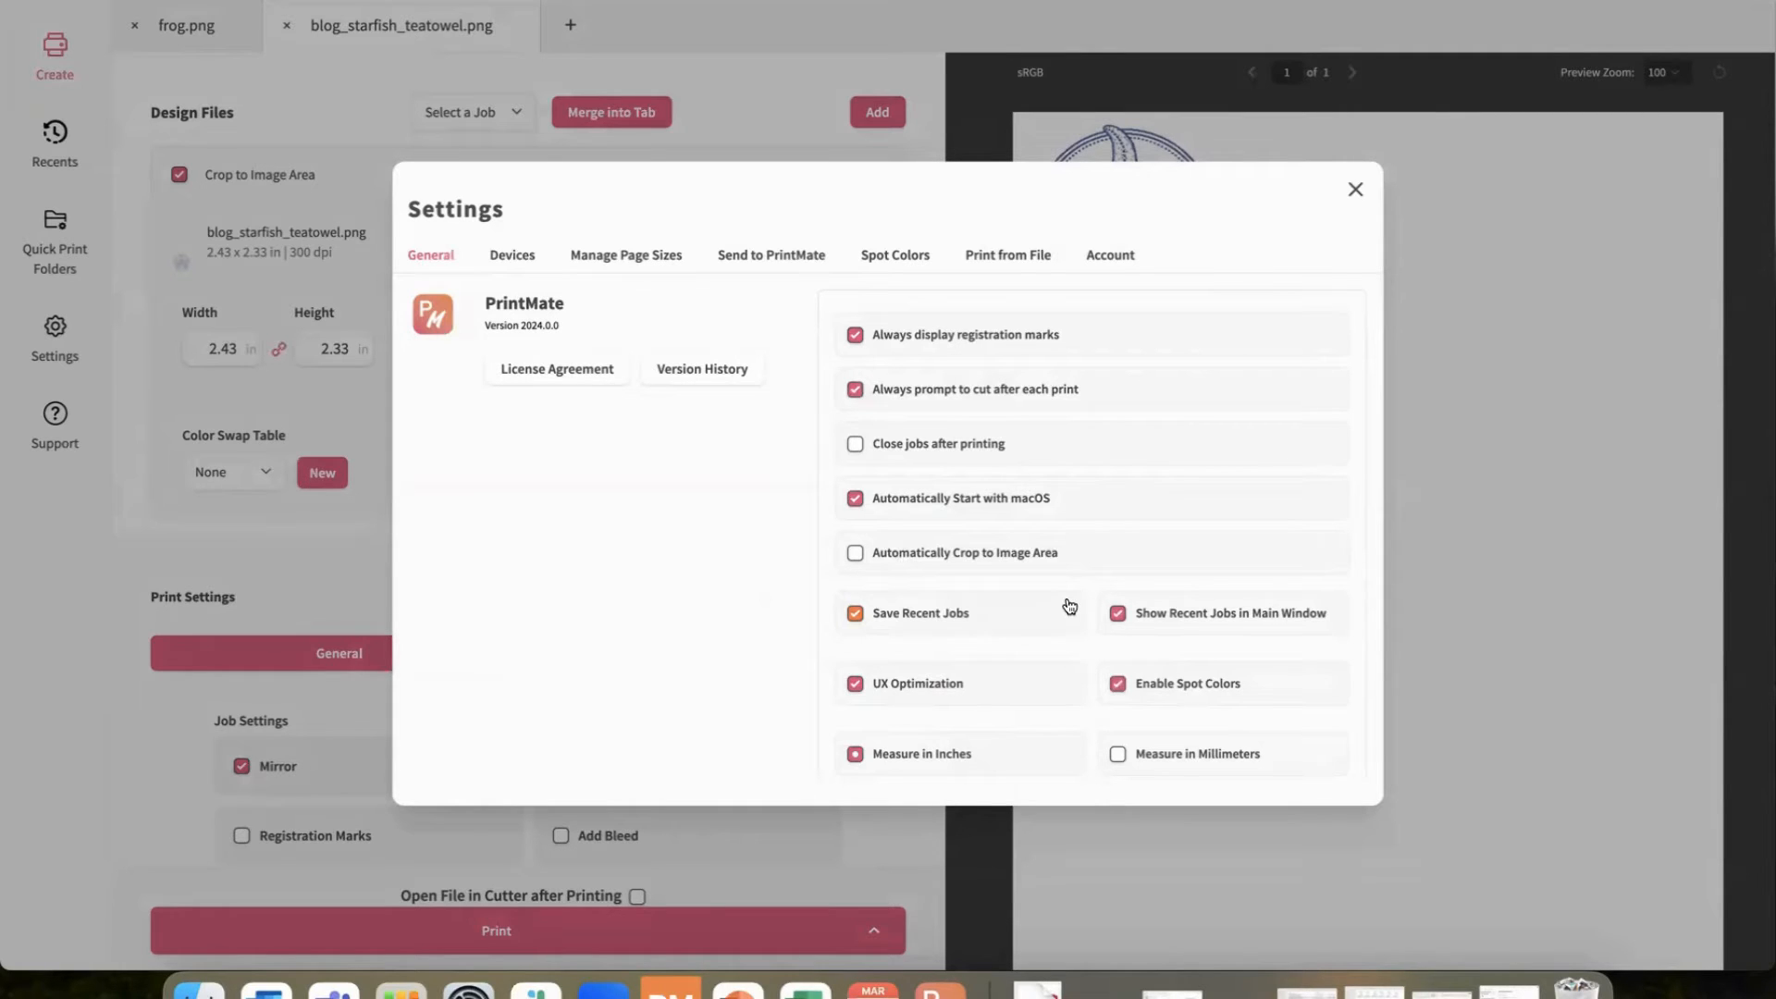
{"action": "left_click", "coordinate": [1353, 192]}
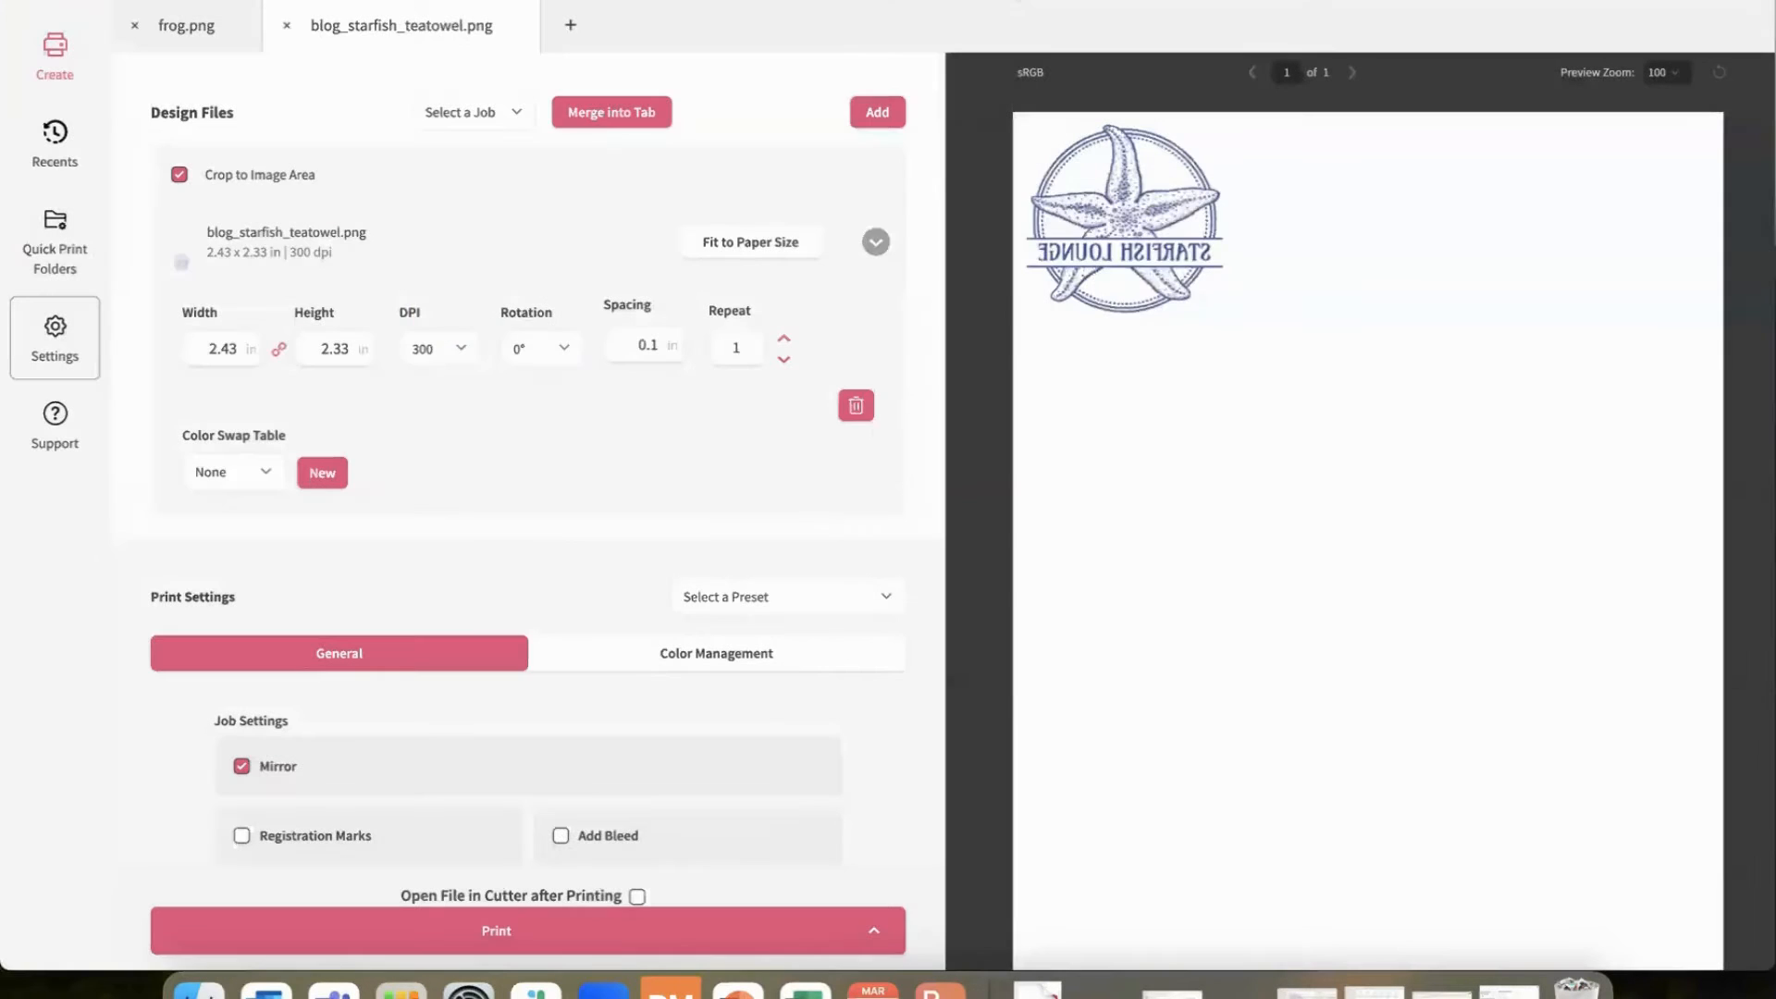
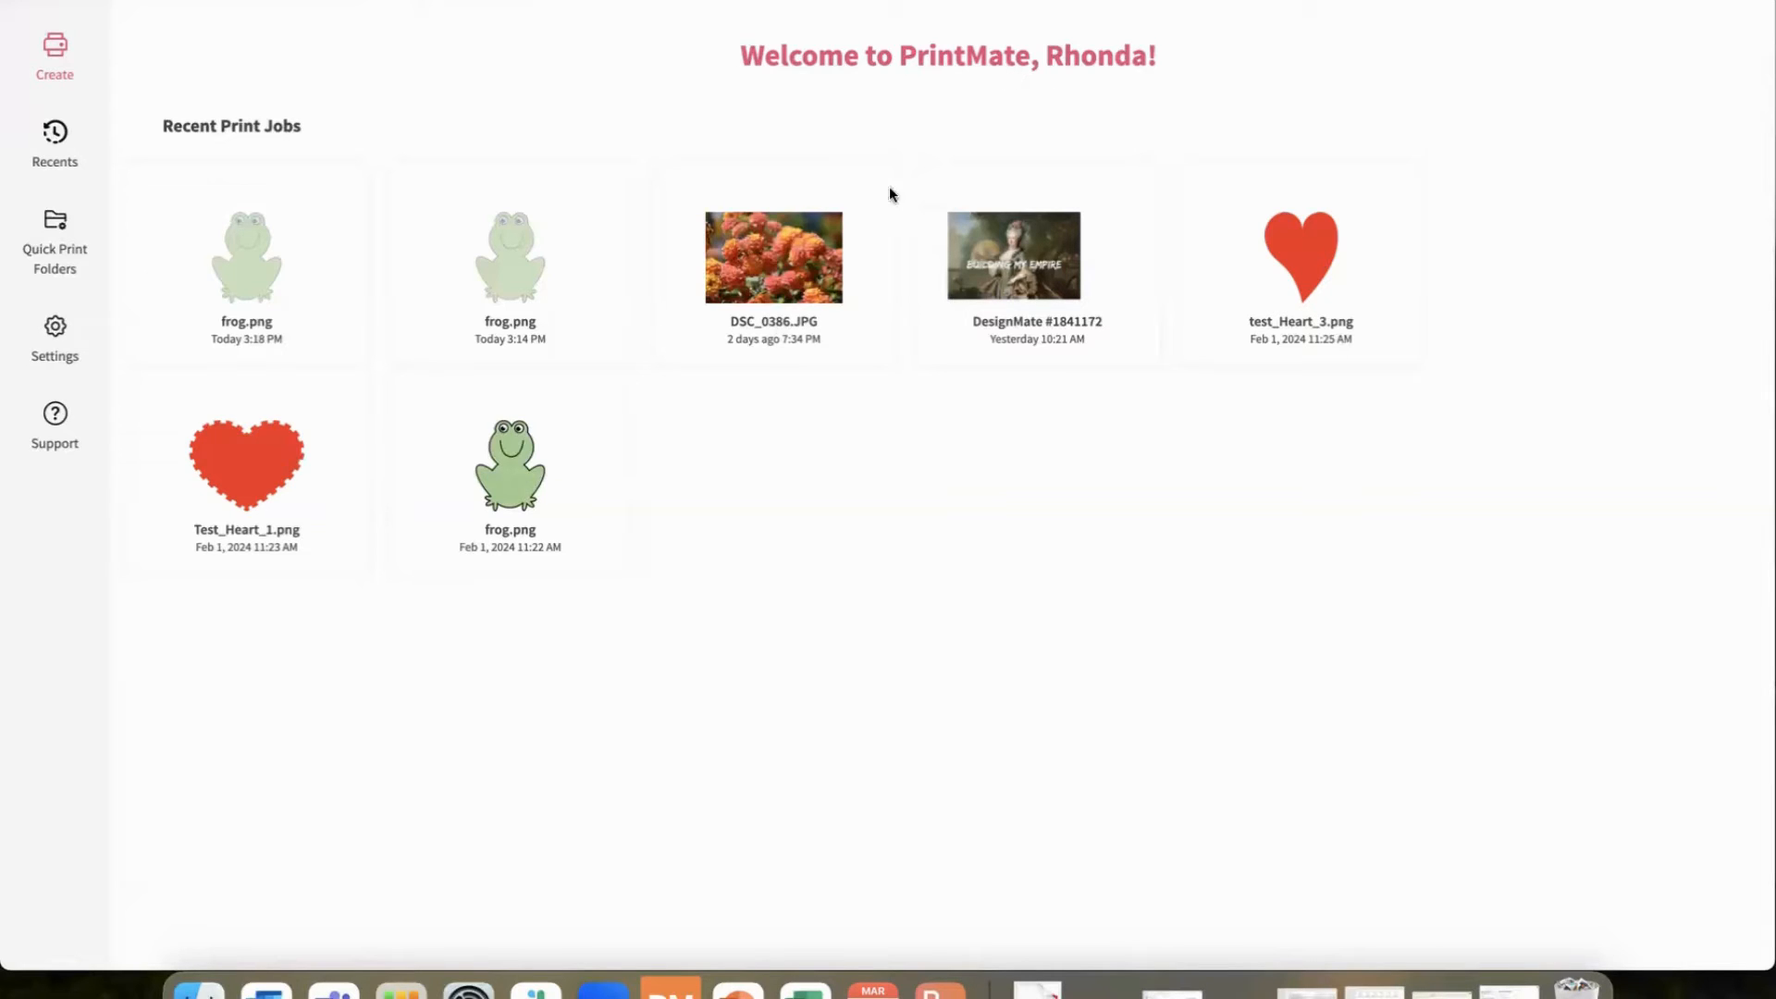
Reopen the recent DSC_0386.JPG job, and review the stored details of the DSC_0386.JPG and test_Heart_3.png jobs.
{"action": "left_click", "coordinate": [801, 257]}
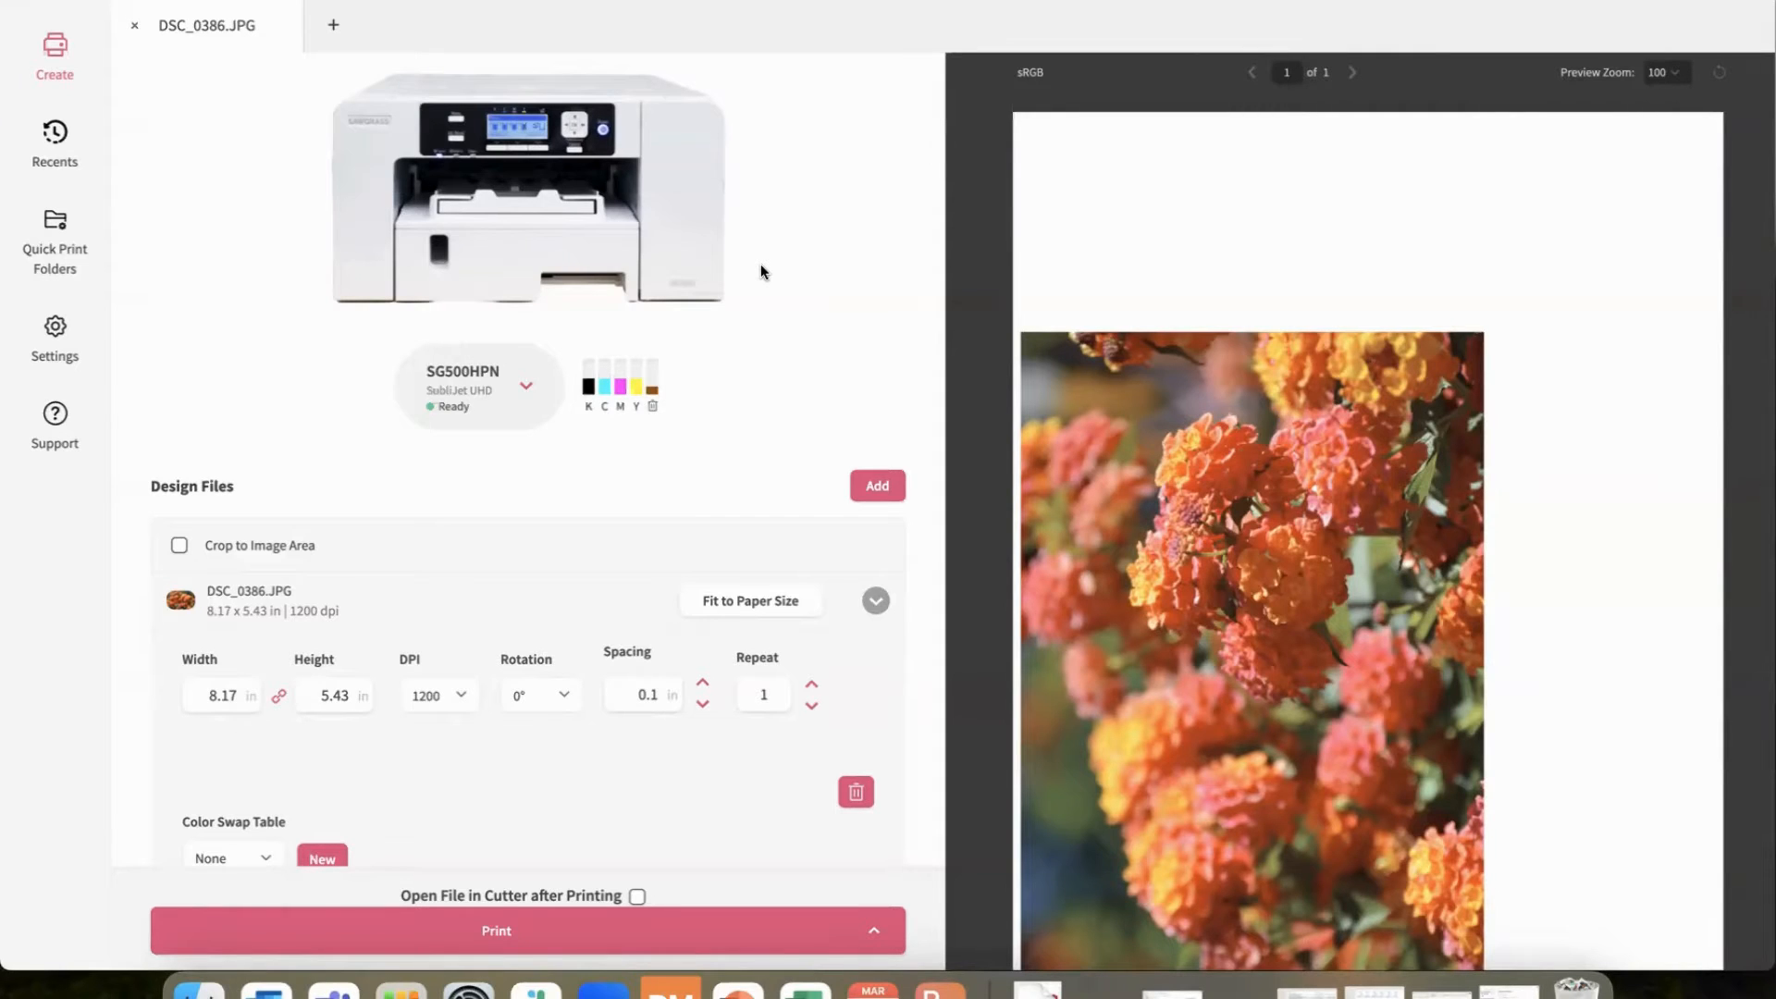
{"action": "left_click", "coordinate": [54, 143]}
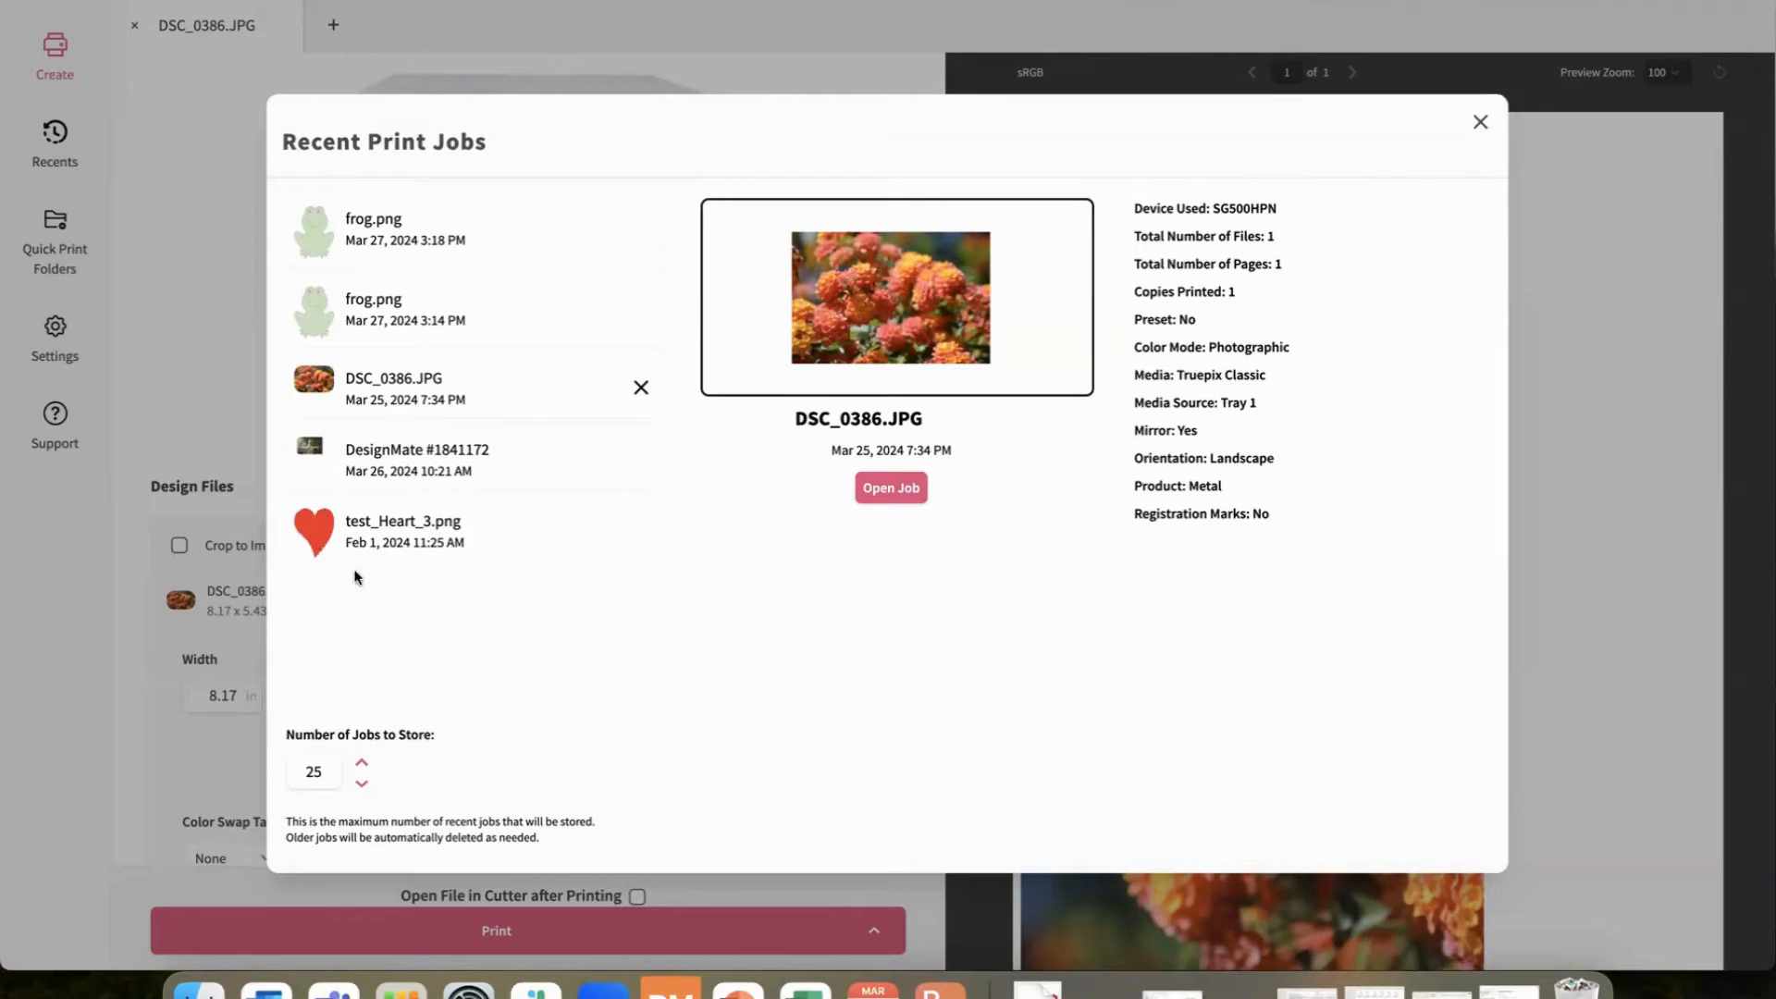
{"action": "left_click", "coordinate": [374, 538]}
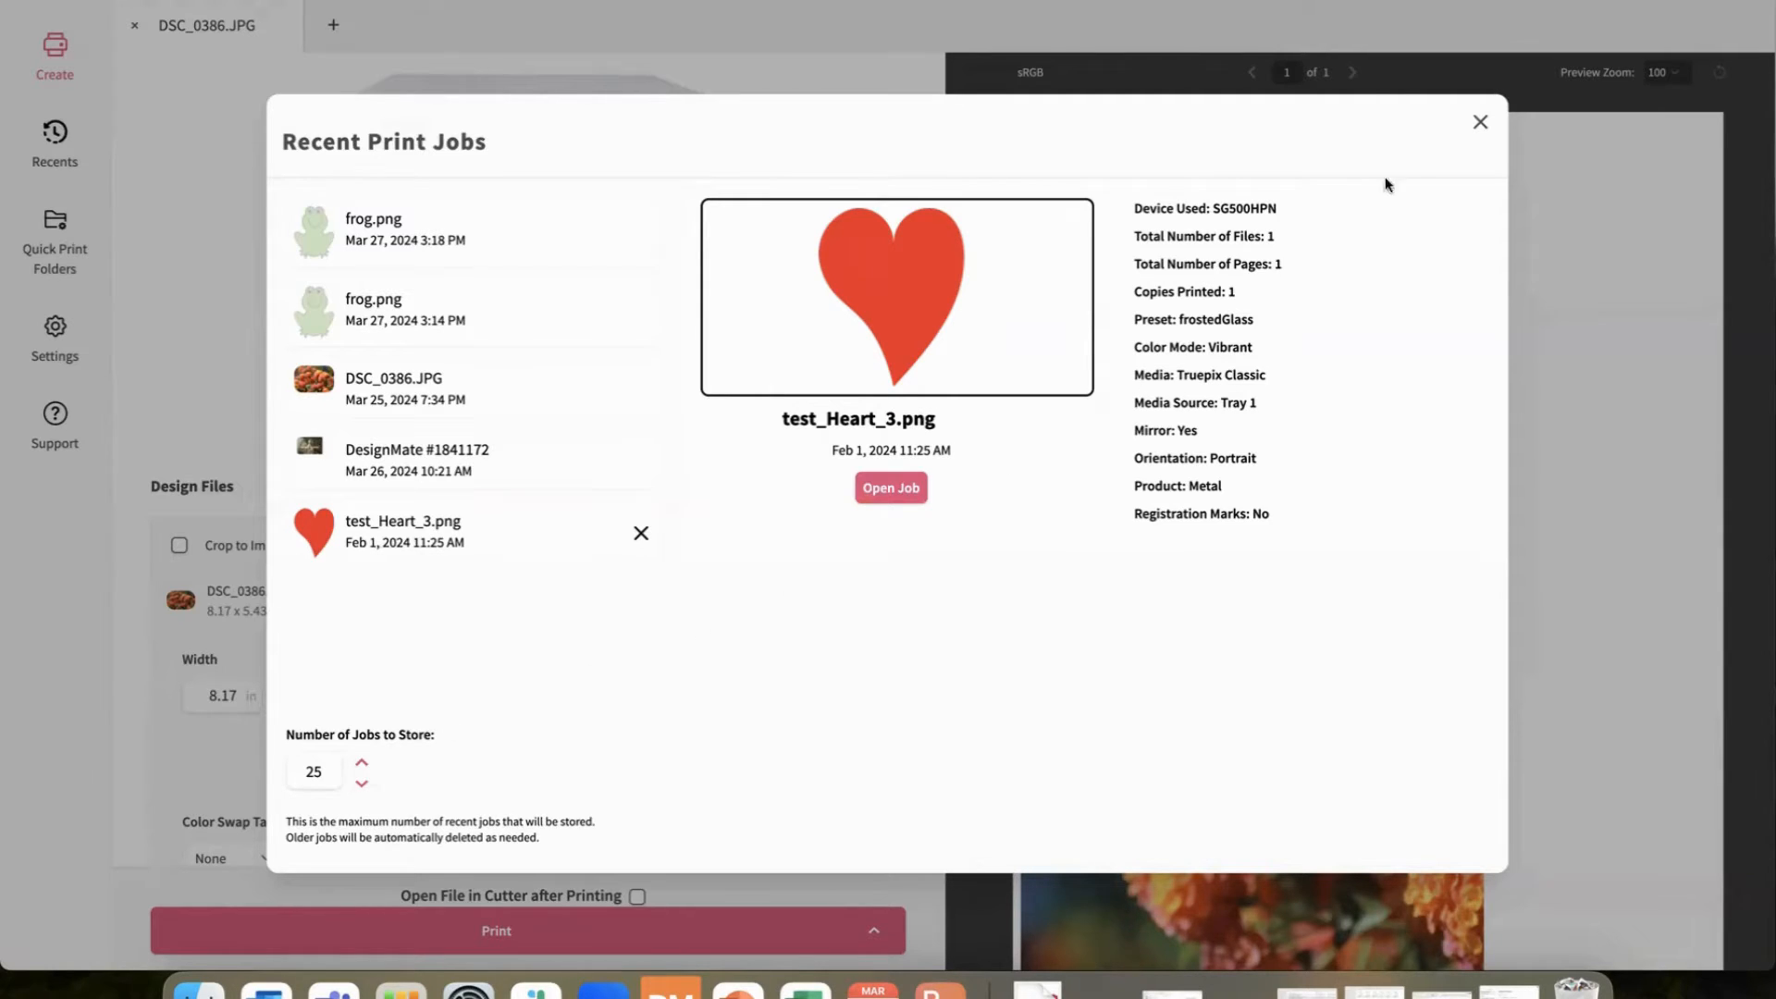
{"action": "left_click", "coordinate": [1480, 123]}
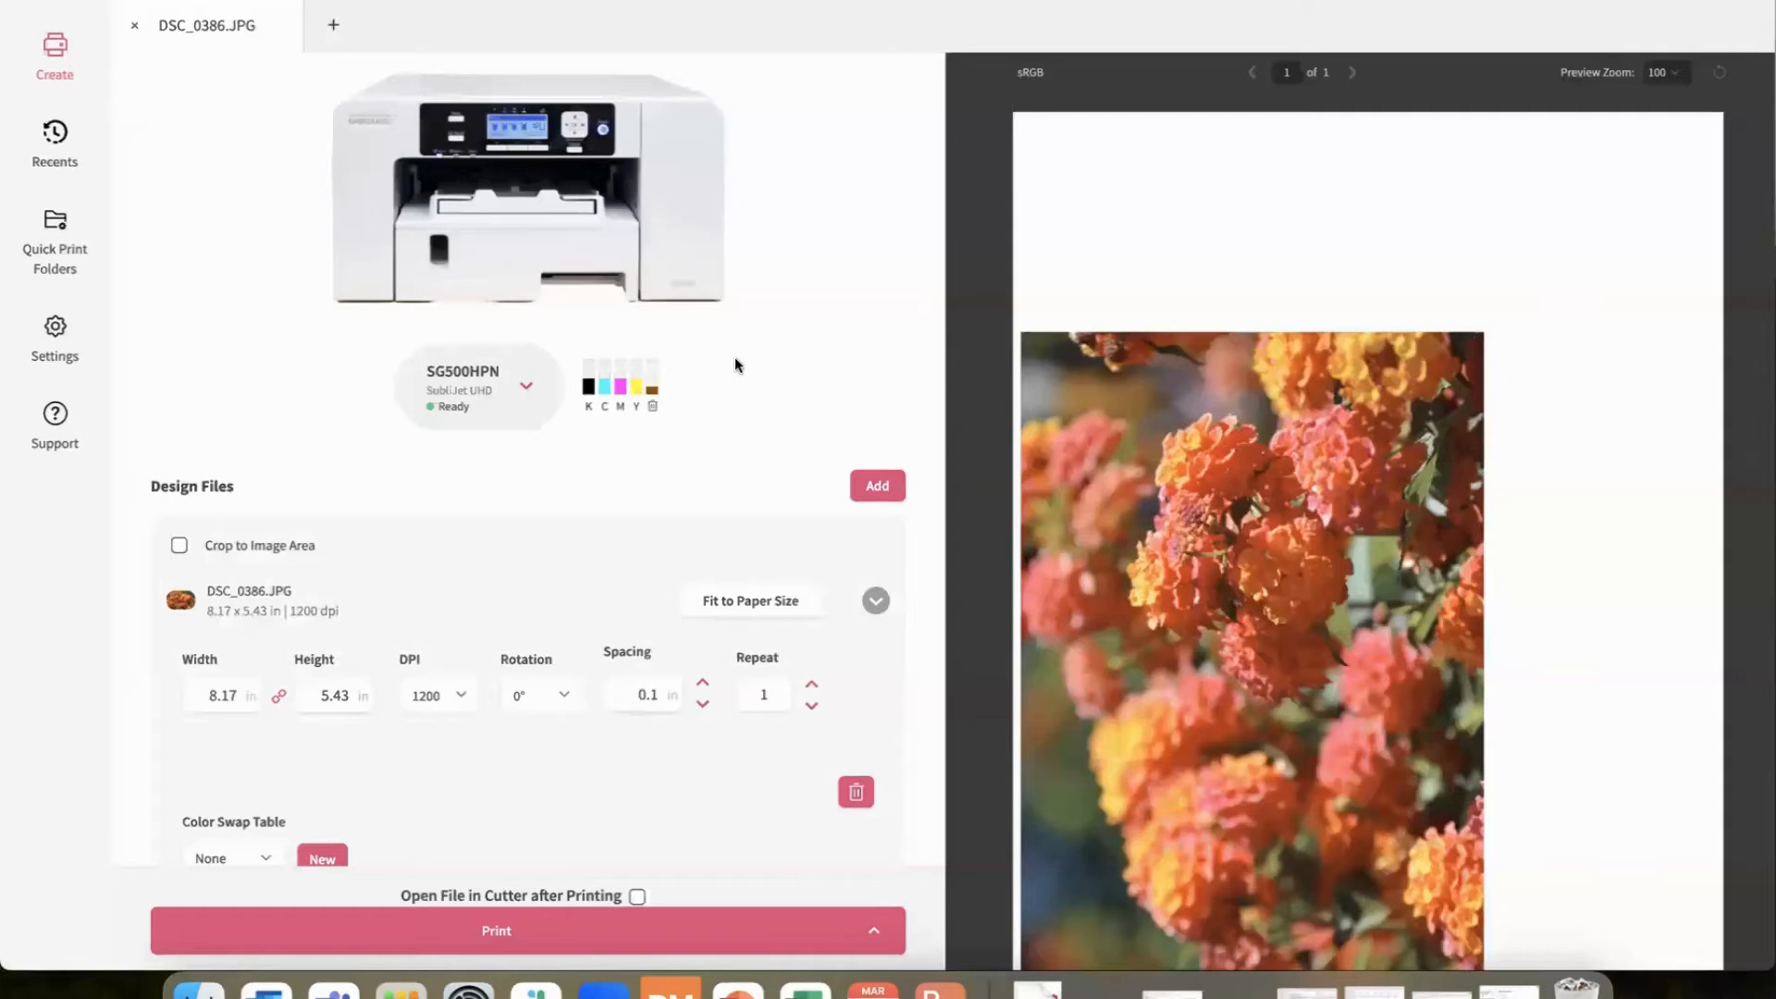
Review the general preferences and the Frog swatch in the cupcake color swap table, including its similar input color chart, and close the settings unchanged.
{"action": "left_click", "coordinate": [62, 347]}
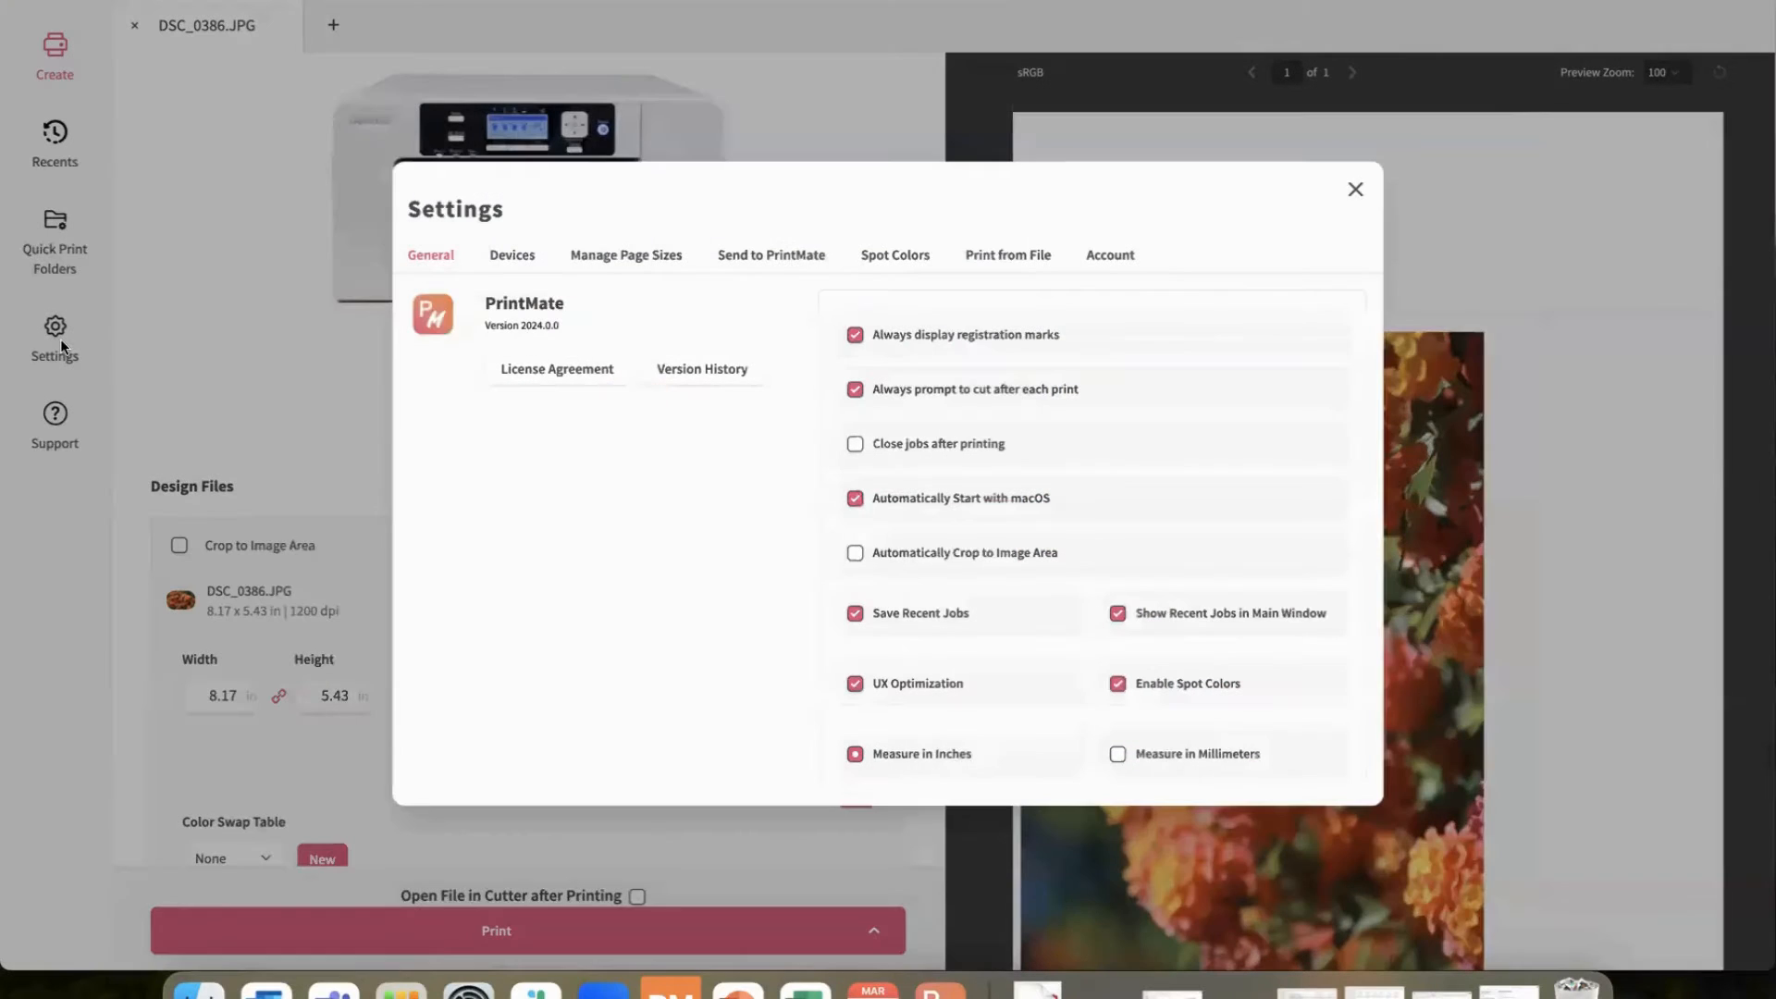
{"action": "scroll", "coordinate": [737, 599], "scroll_direction": "down", "scroll_amount": 2}
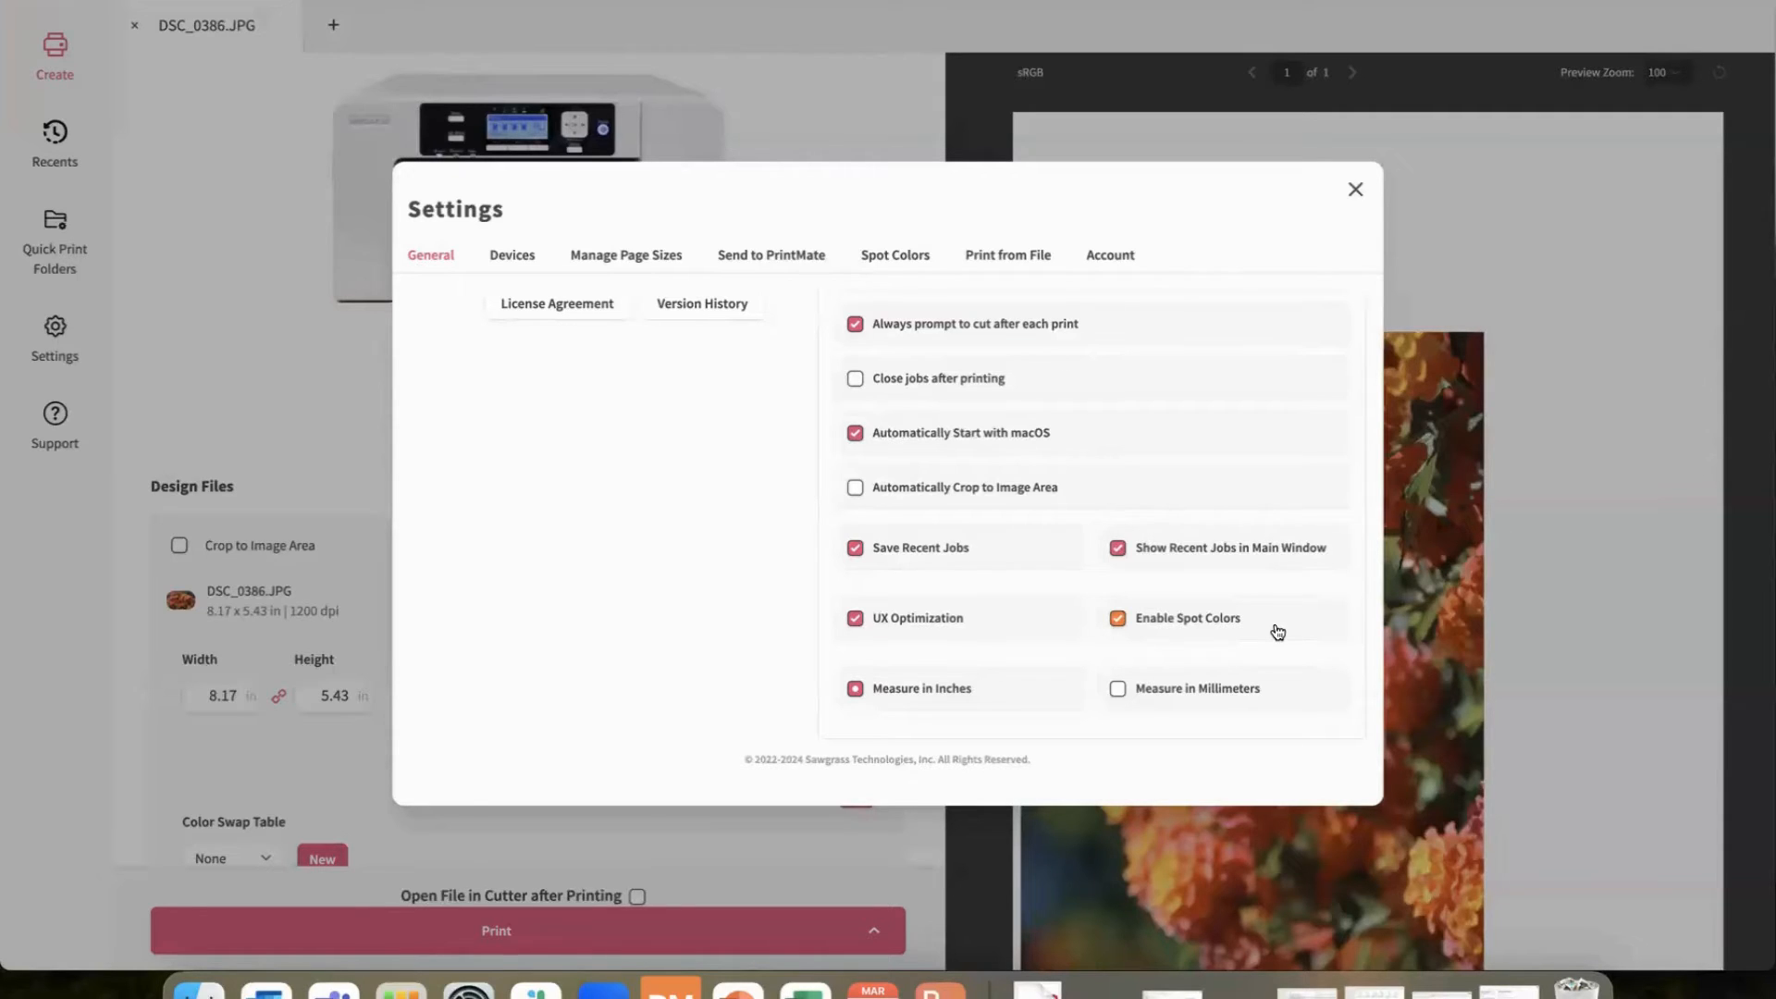
{"action": "left_click", "coordinate": [897, 257]}
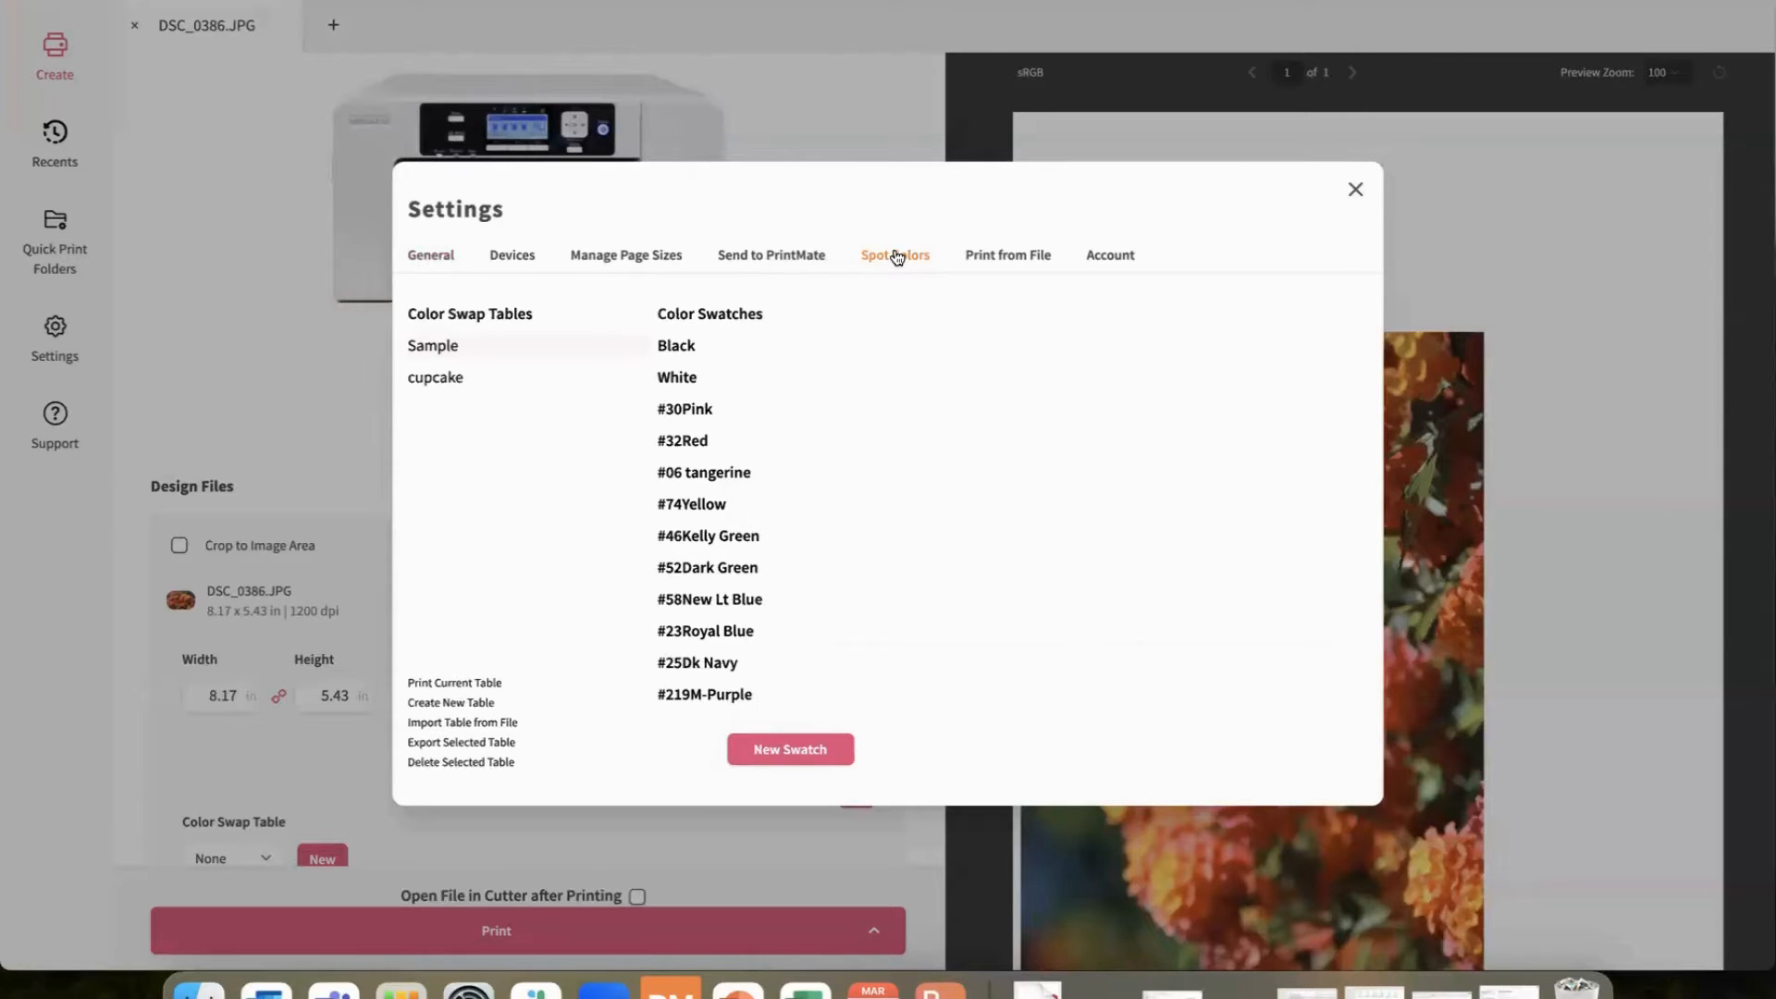
{"action": "left_click", "coordinate": [455, 379]}
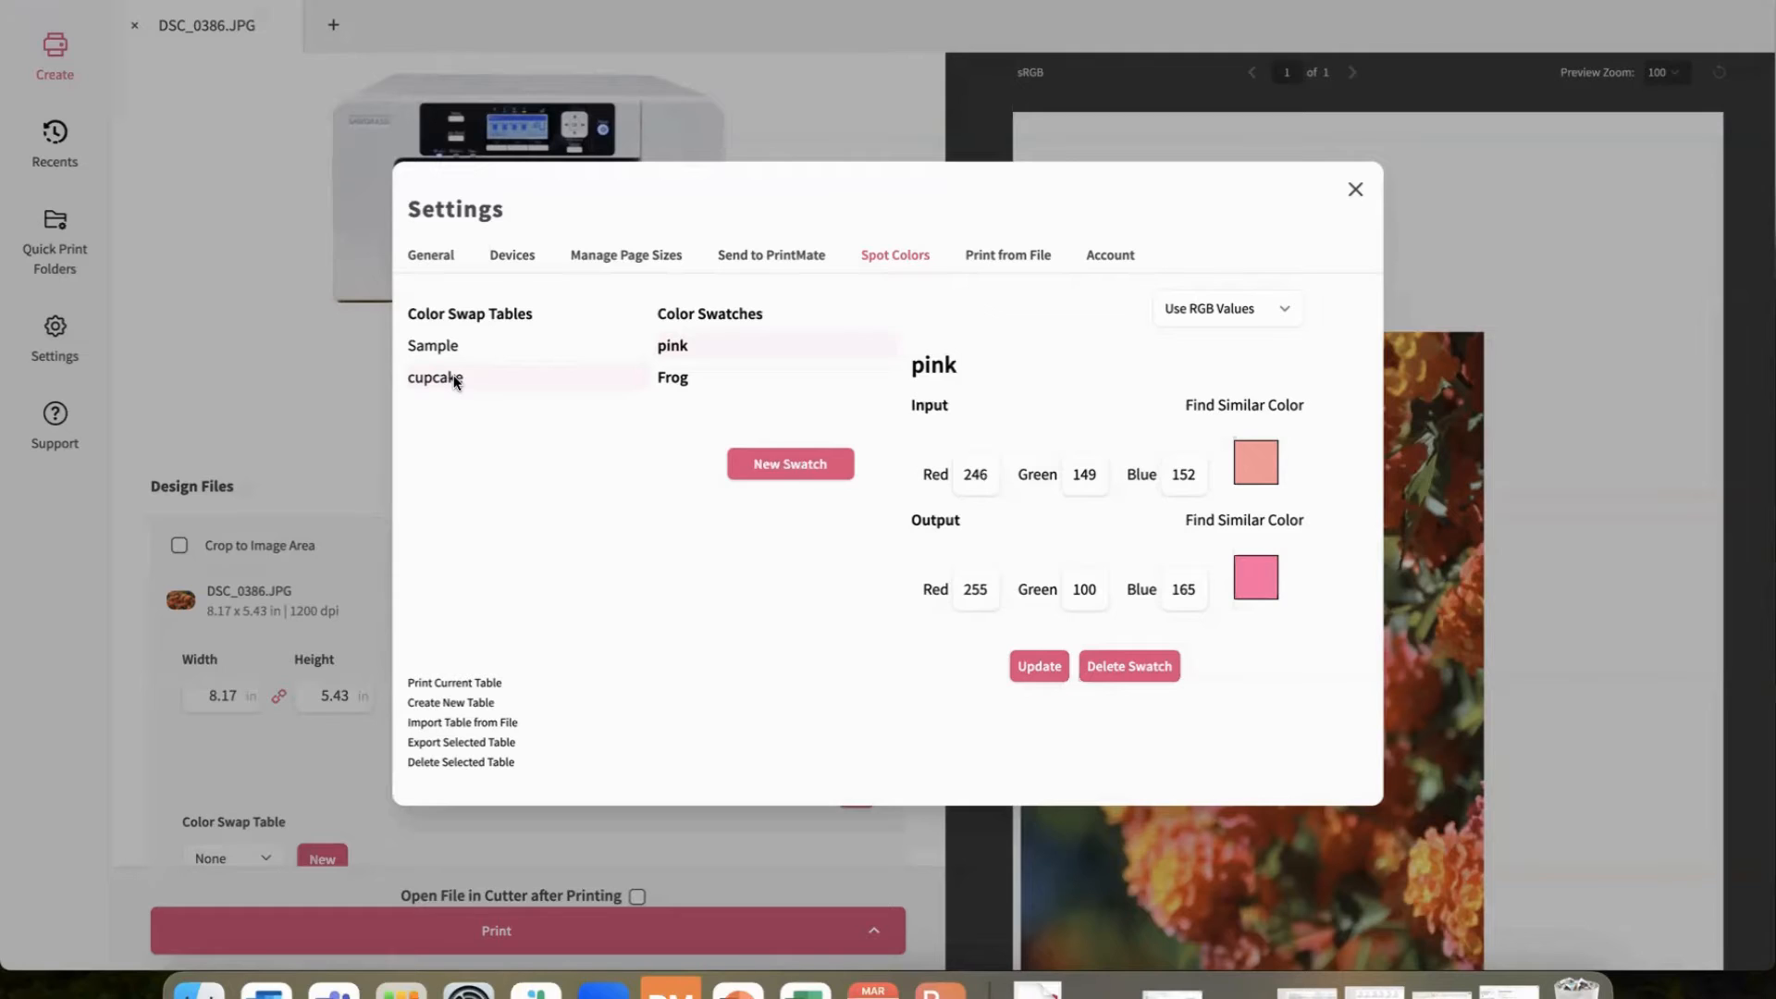
{"action": "left_click", "coordinate": [685, 380]}
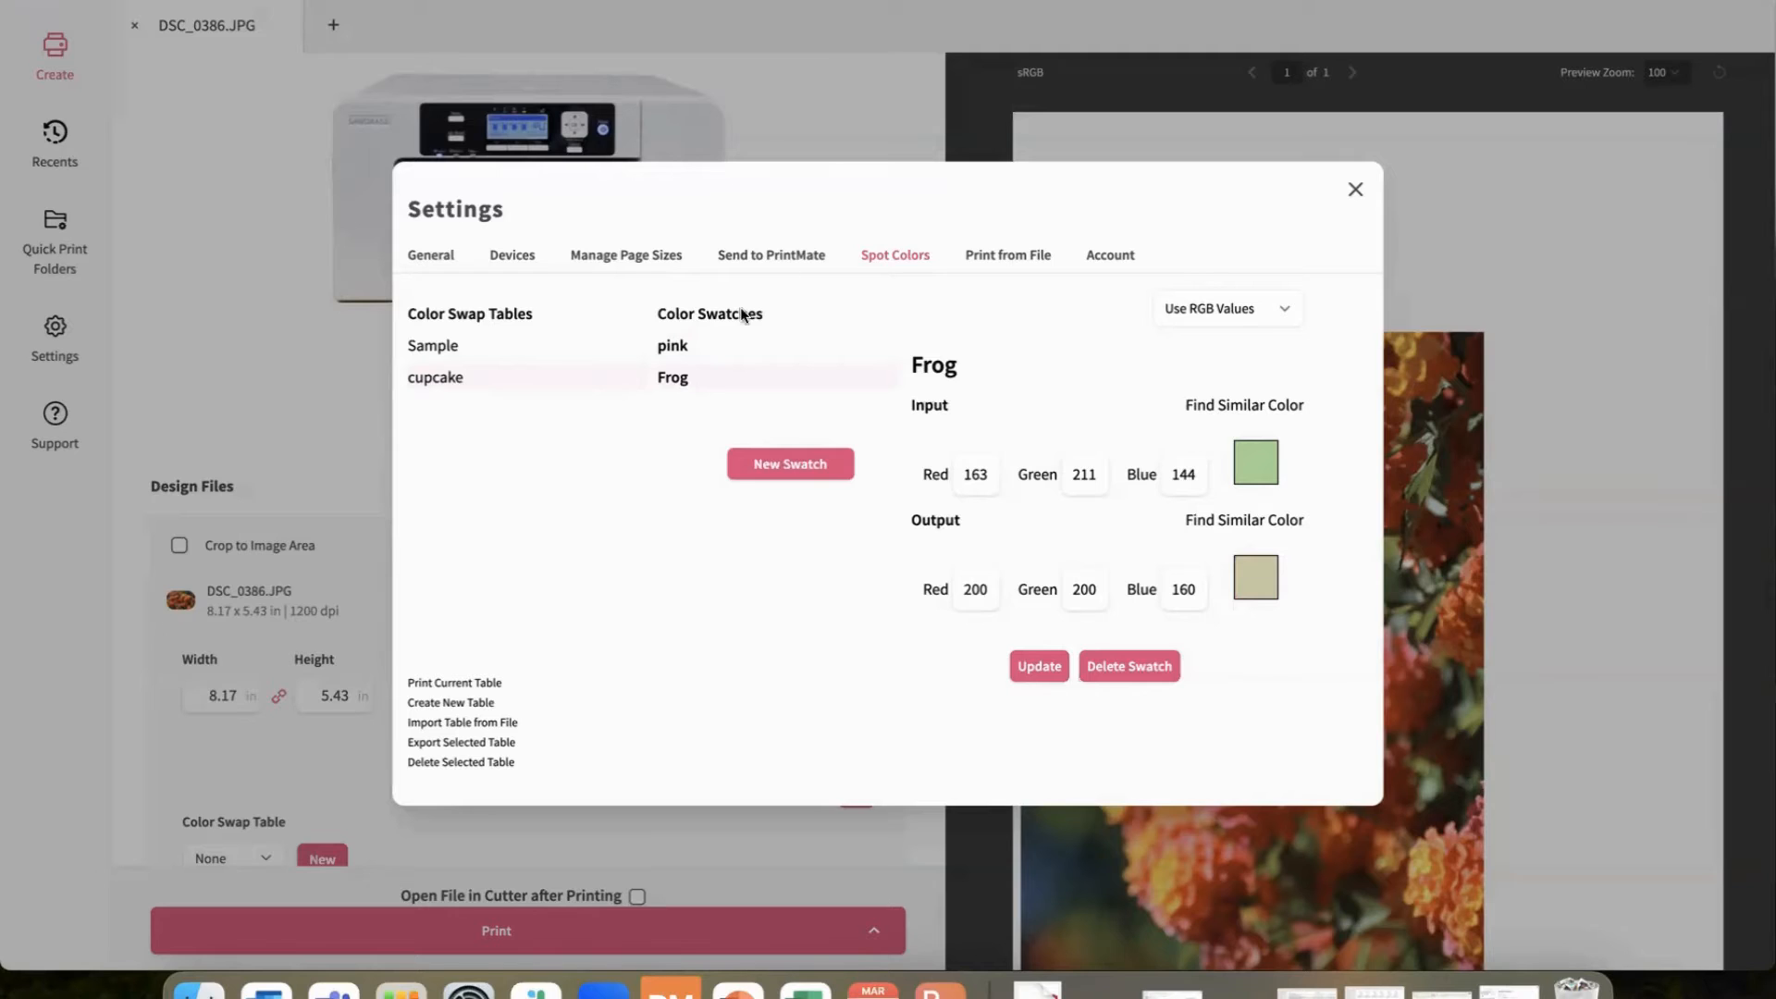
{"action": "left_click", "coordinate": [1234, 408]}
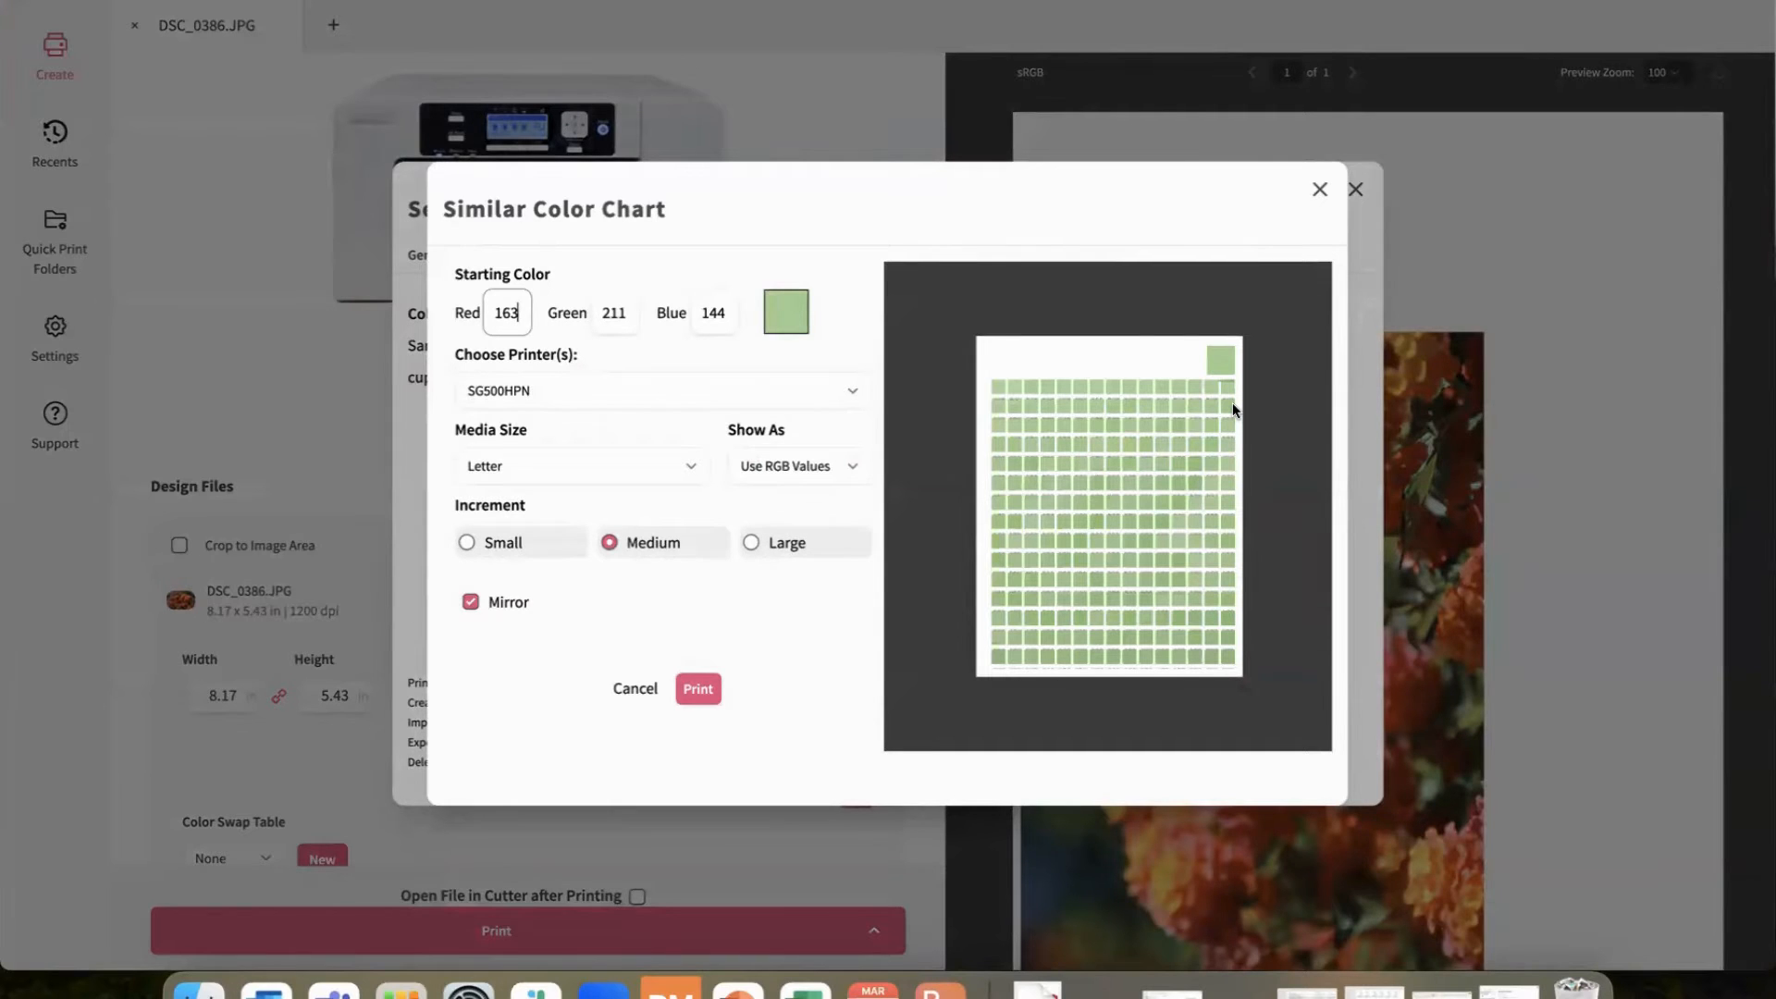
{"action": "left_click", "coordinate": [1320, 190]}
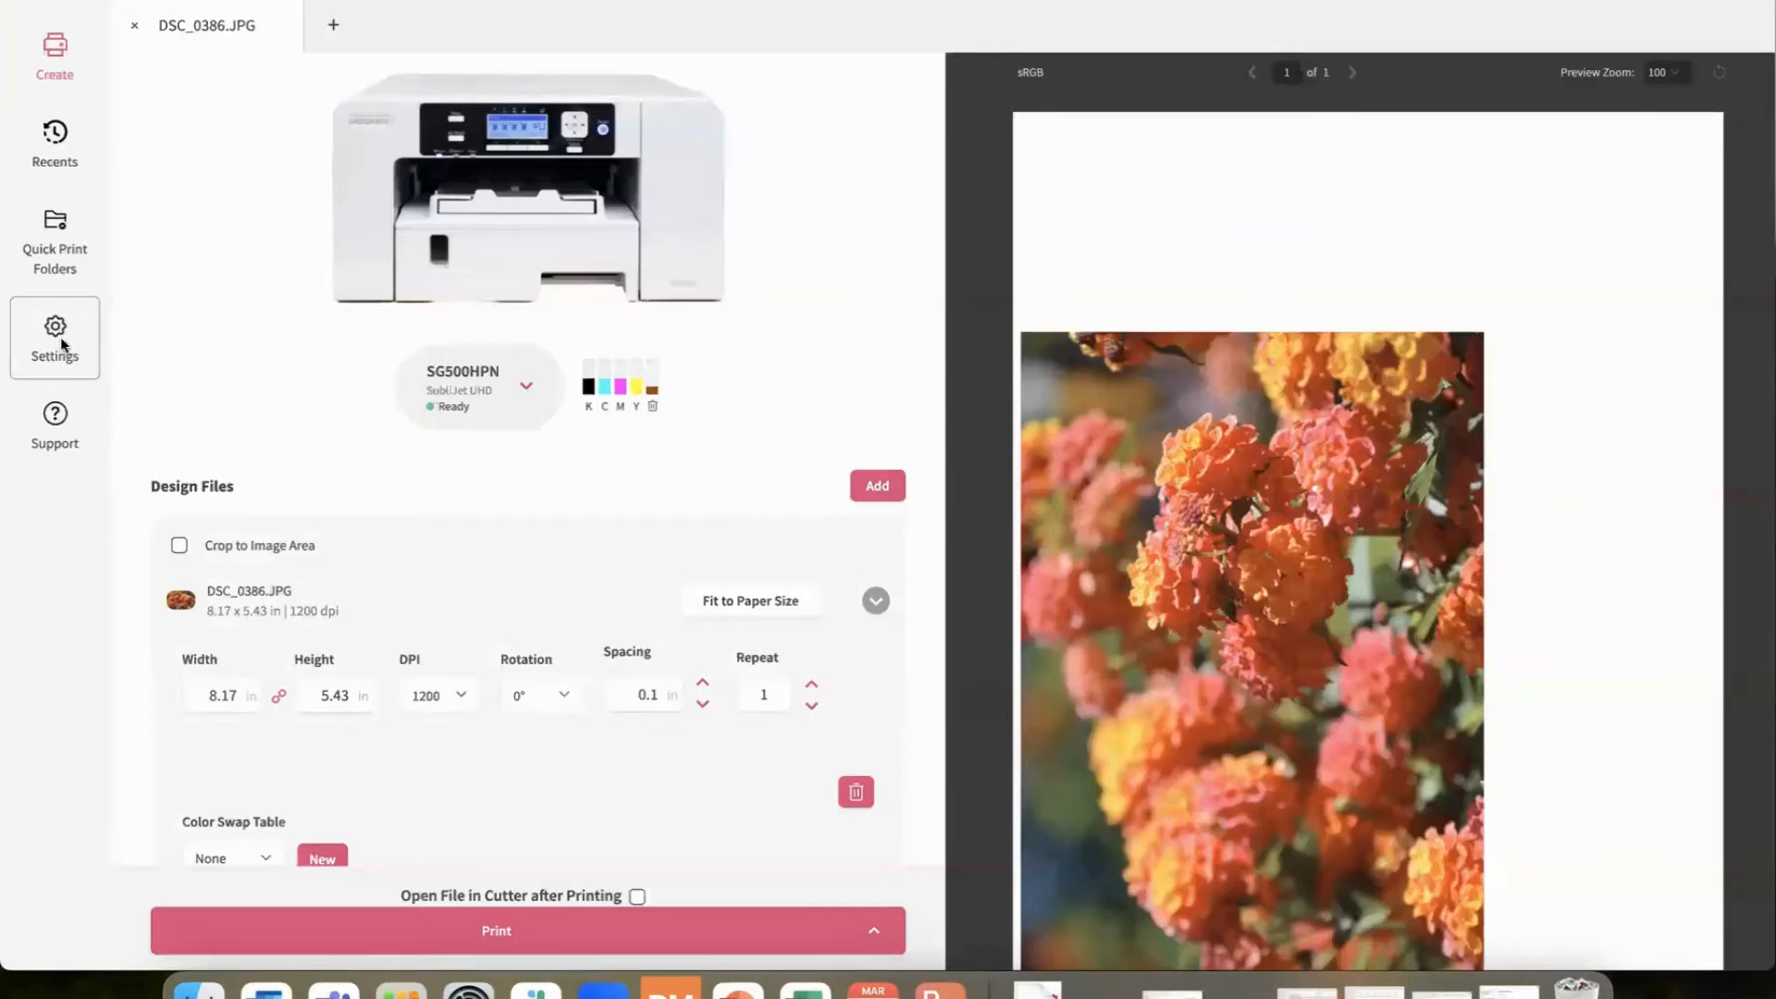
Review the general preferences, connected devices and managed page sizes in the settings, checking the dimensions of the A4 and A3+ papers.
{"action": "left_click", "coordinate": [57, 337]}
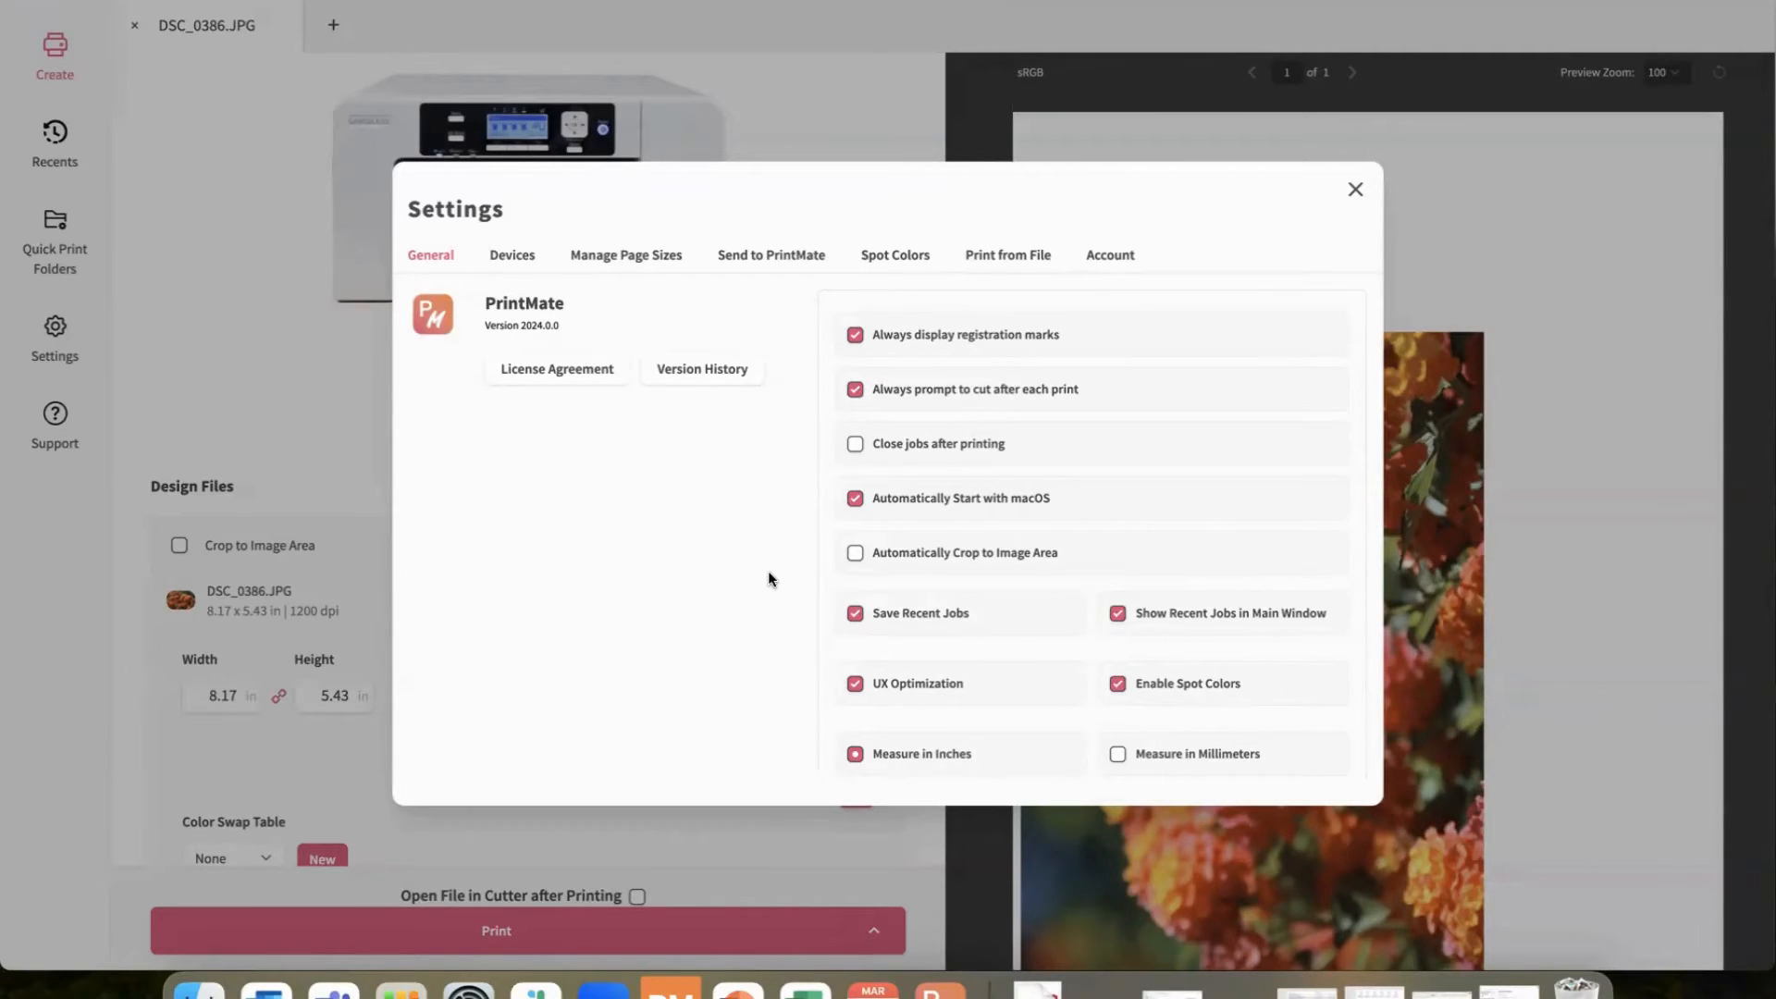
{"action": "scroll", "coordinate": [768, 573], "scroll_direction": "down", "scroll_amount": 2}
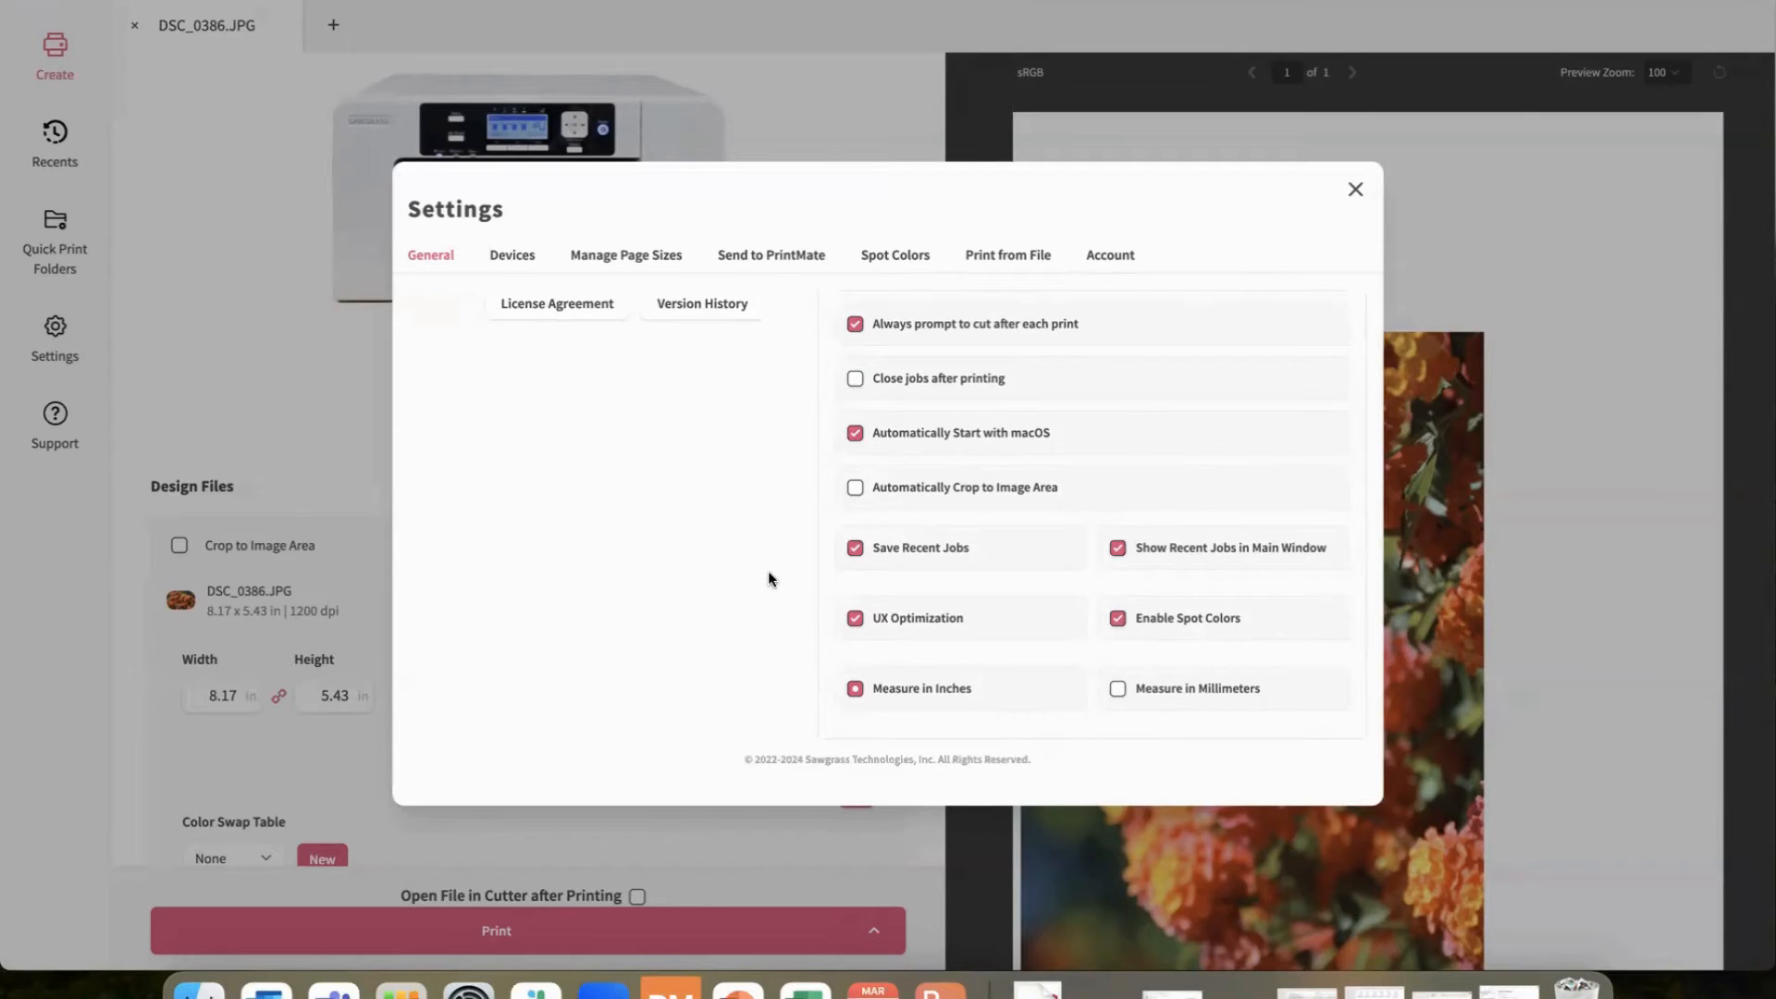
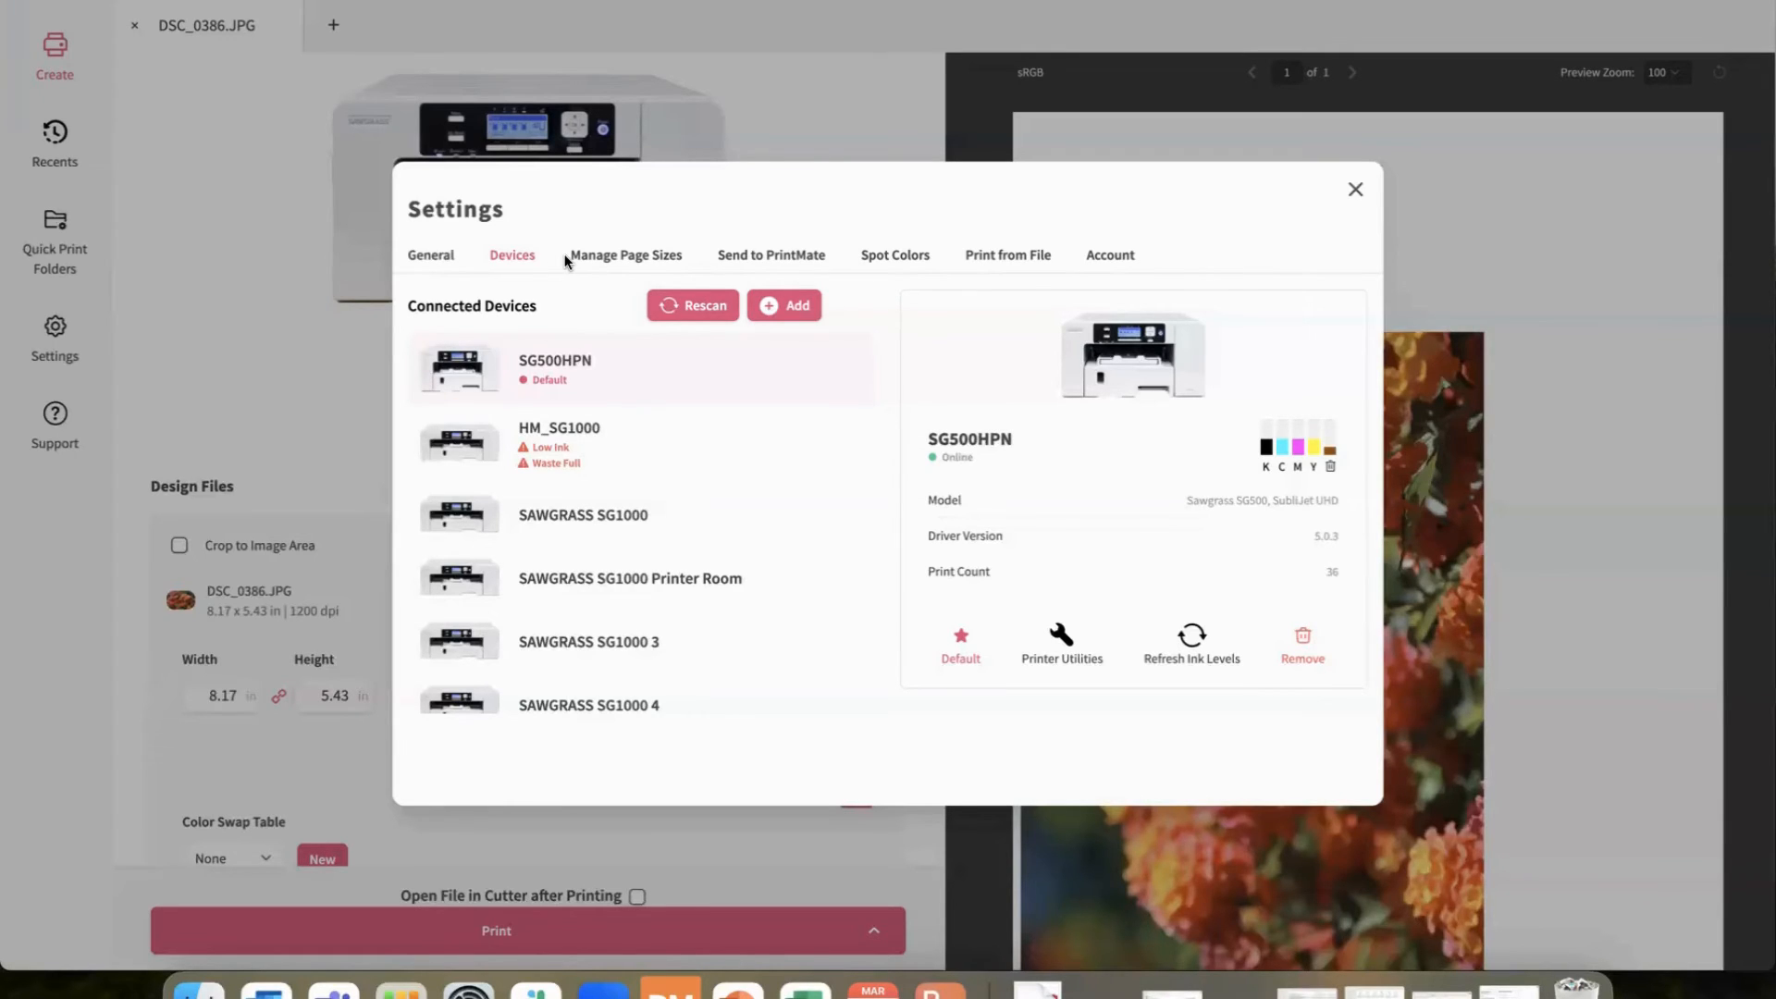
{"action": "left_click", "coordinate": [608, 261]}
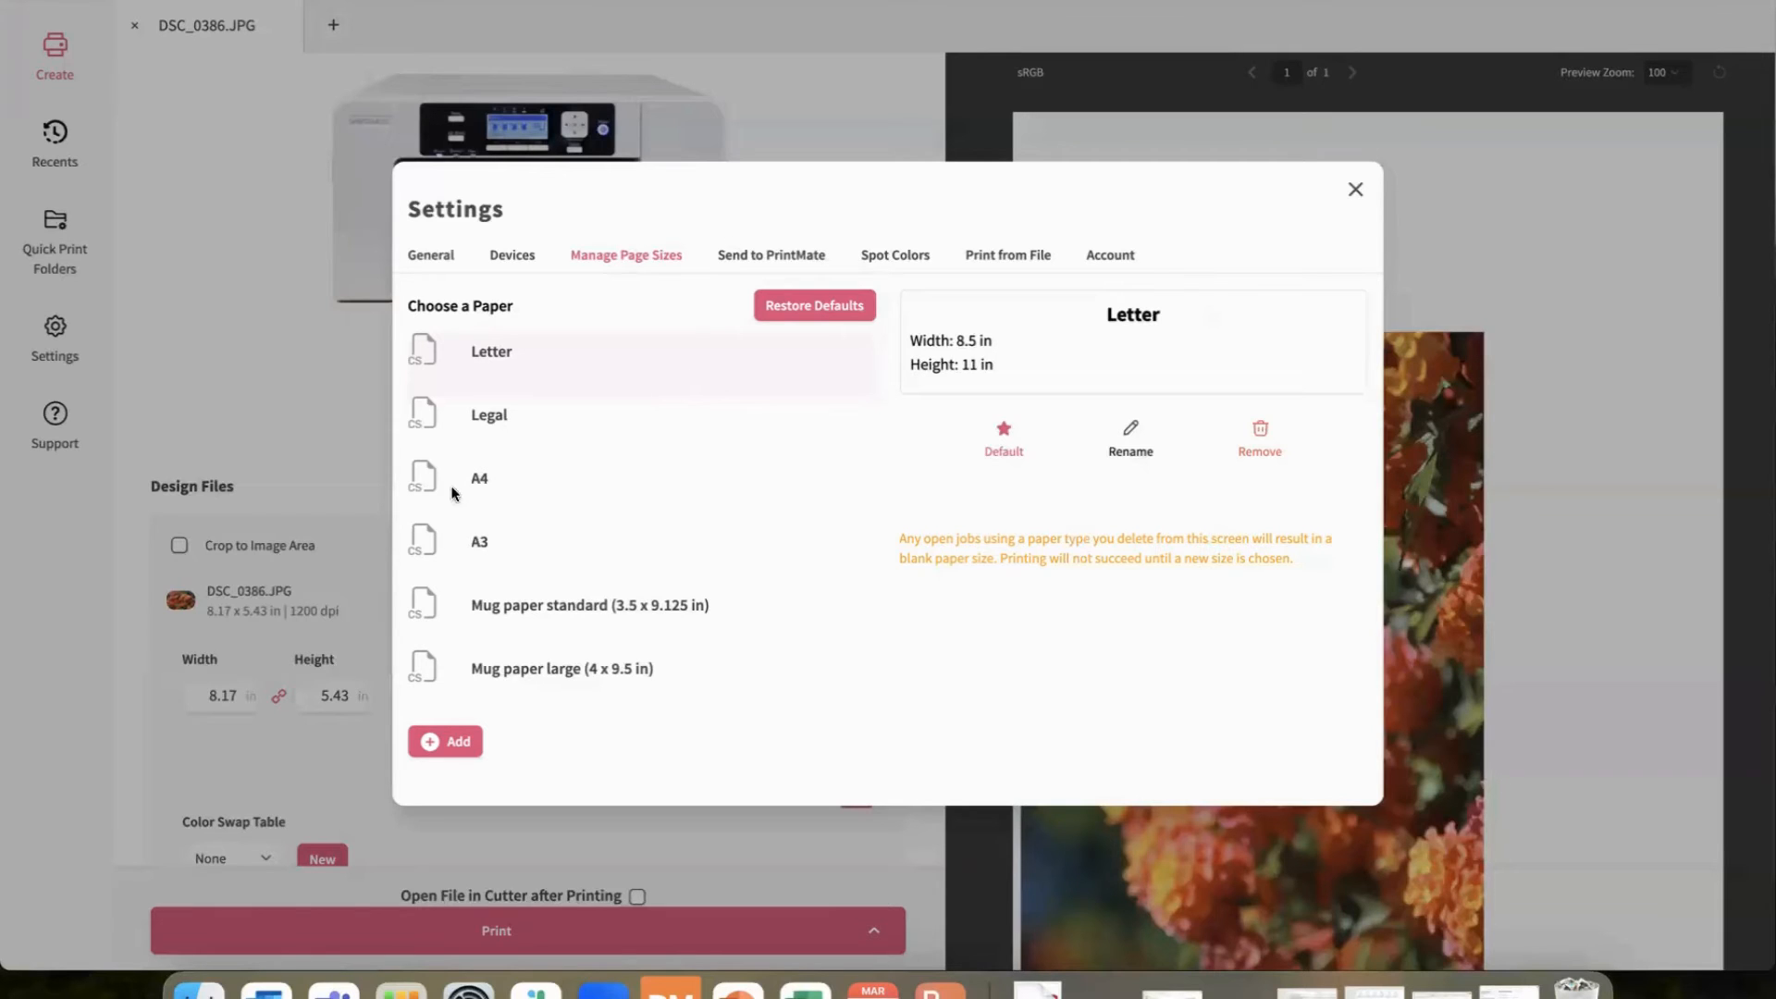
{"action": "left_click", "coordinate": [496, 482]}
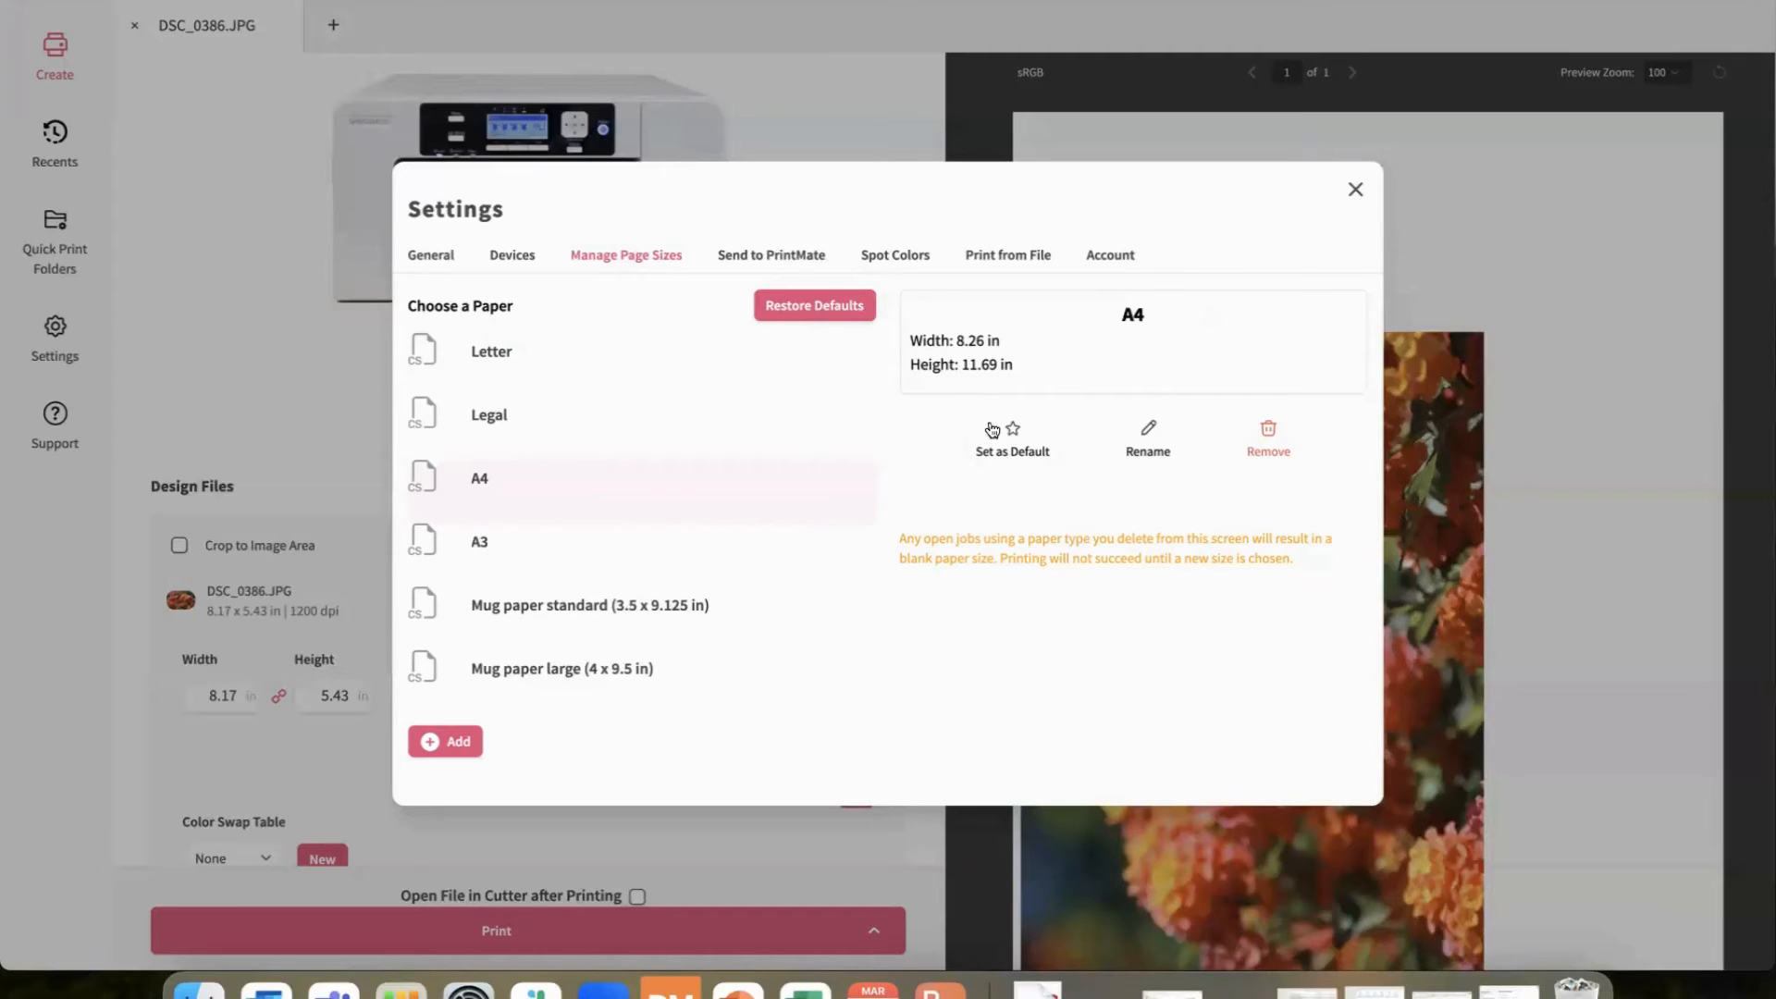
{"action": "scroll", "coordinate": [587, 405], "scroll_direction": "down", "scroll_amount": 3}
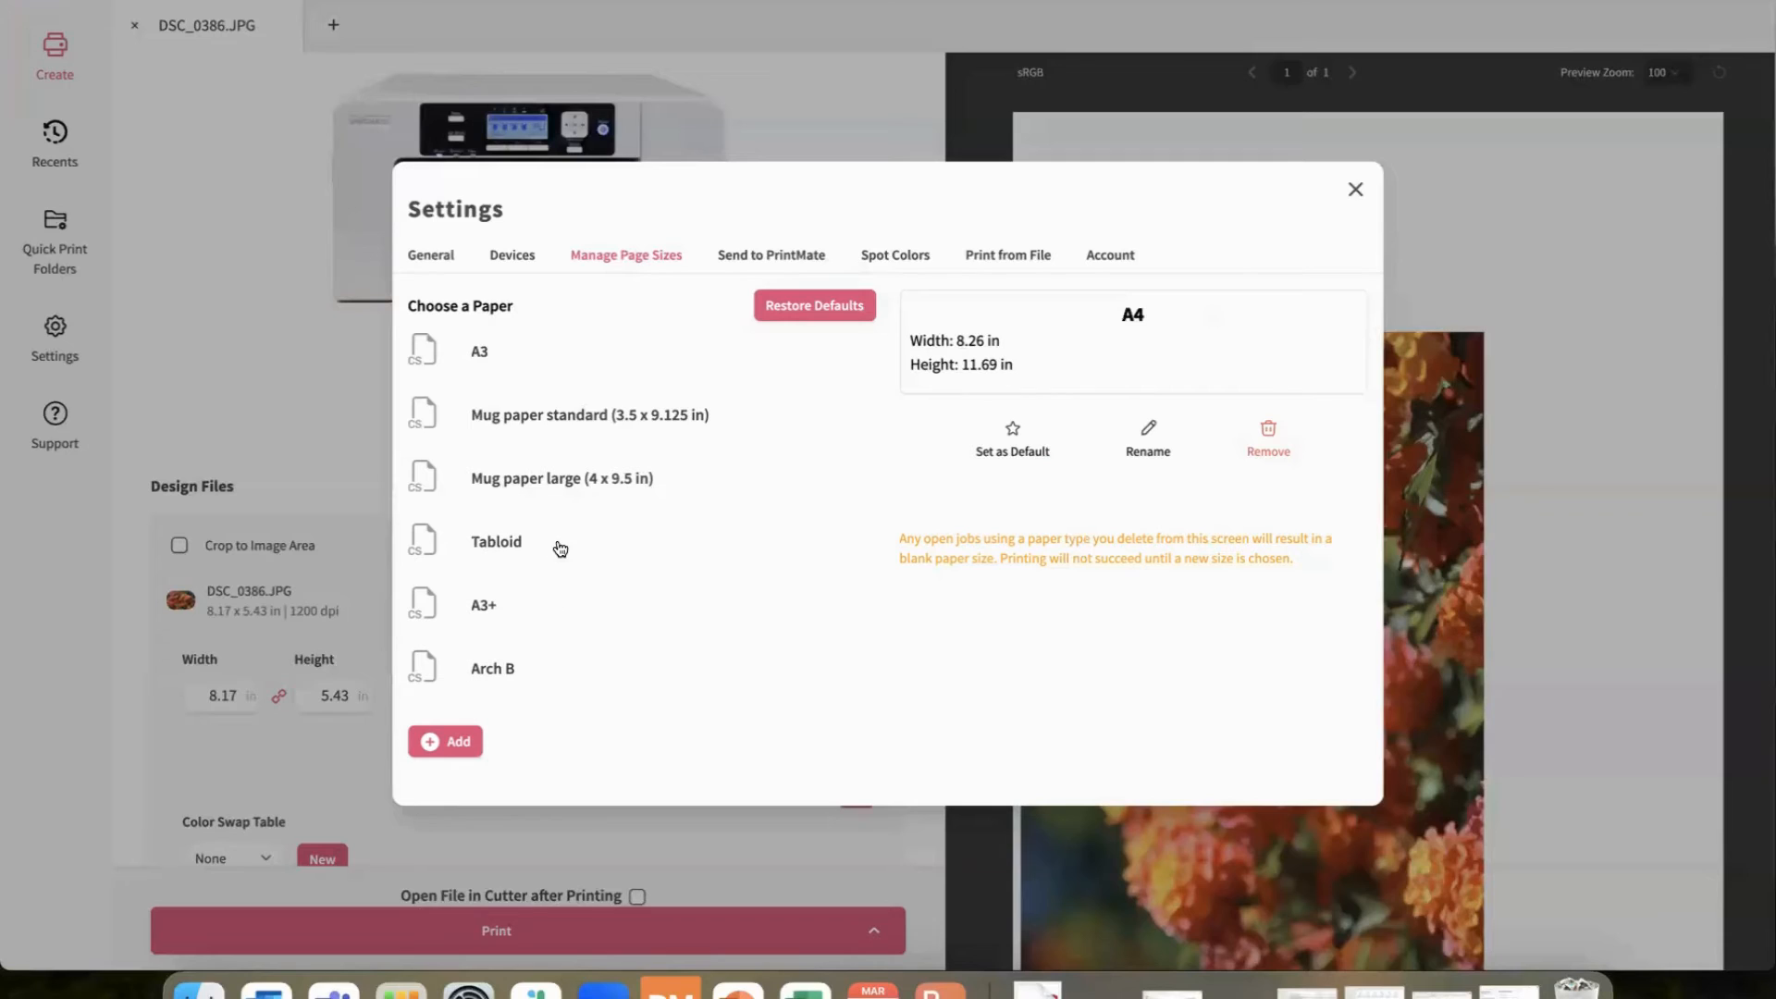
{"action": "left_click", "coordinate": [491, 610]}
{"action": "scroll", "coordinate": [568, 435], "scroll_direction": "up", "scroll_amount": 3}
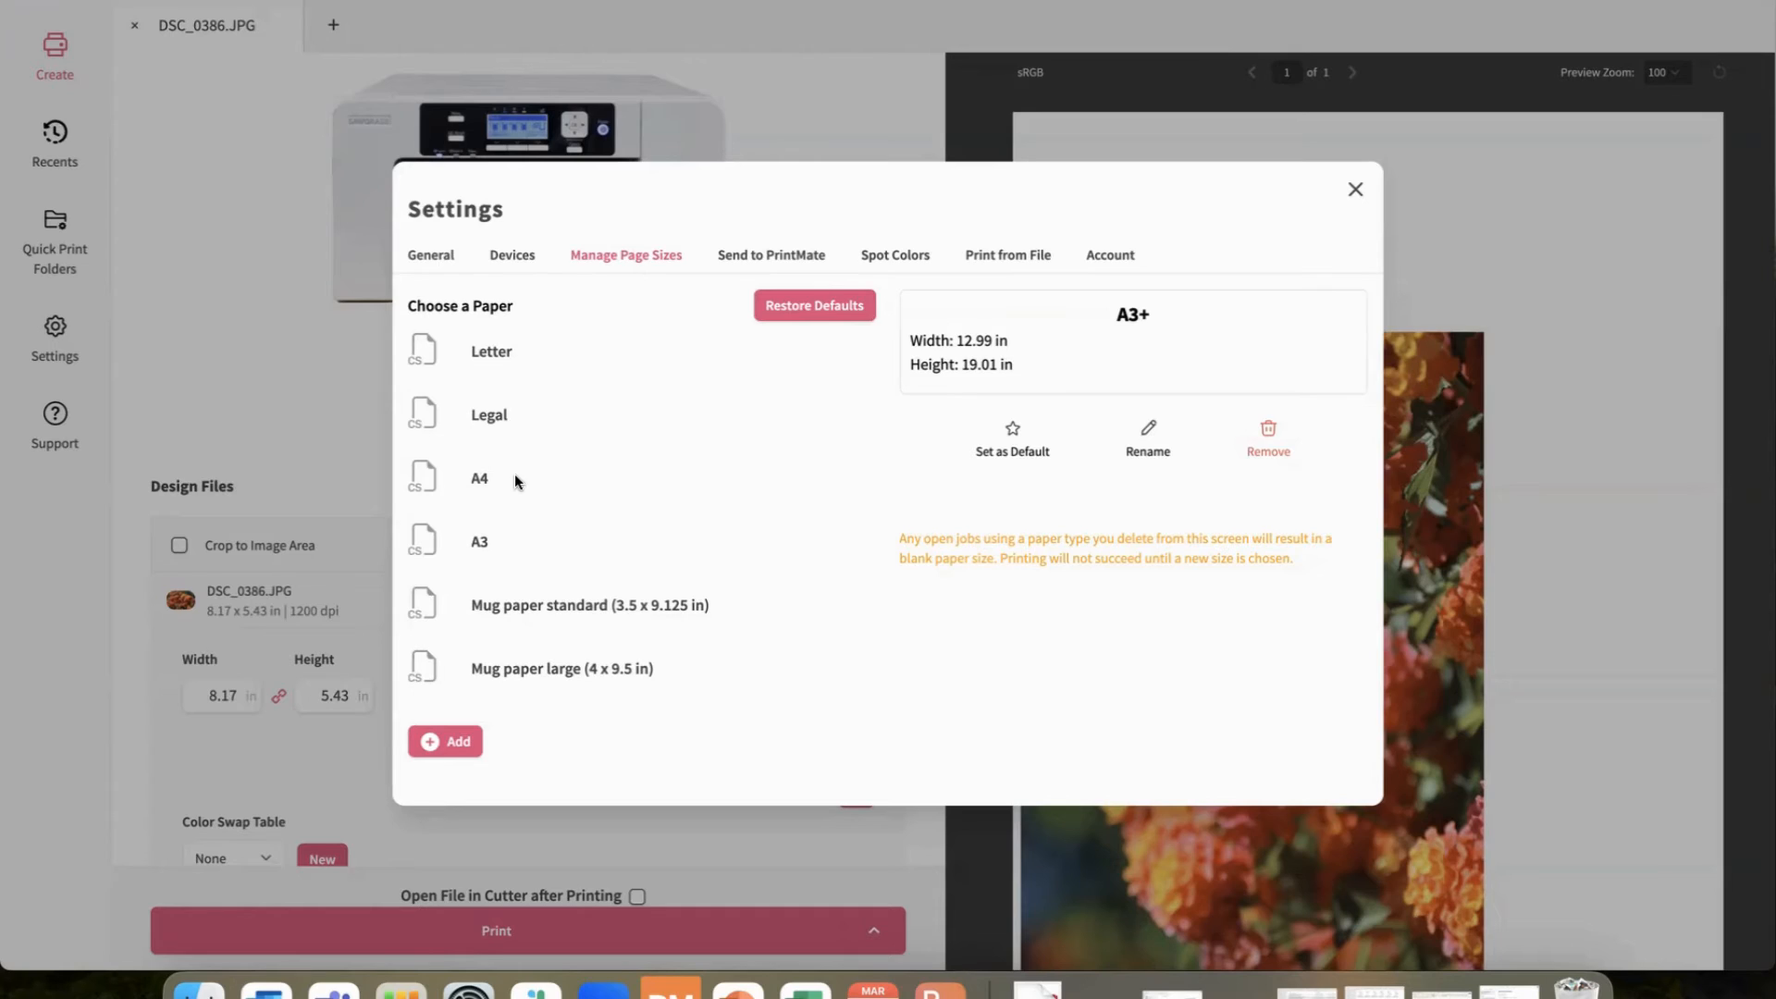
Examine the Send to PrintMate printer choices, job settings and media options, and close the settings unchanged.
{"action": "left_click", "coordinate": [775, 255]}
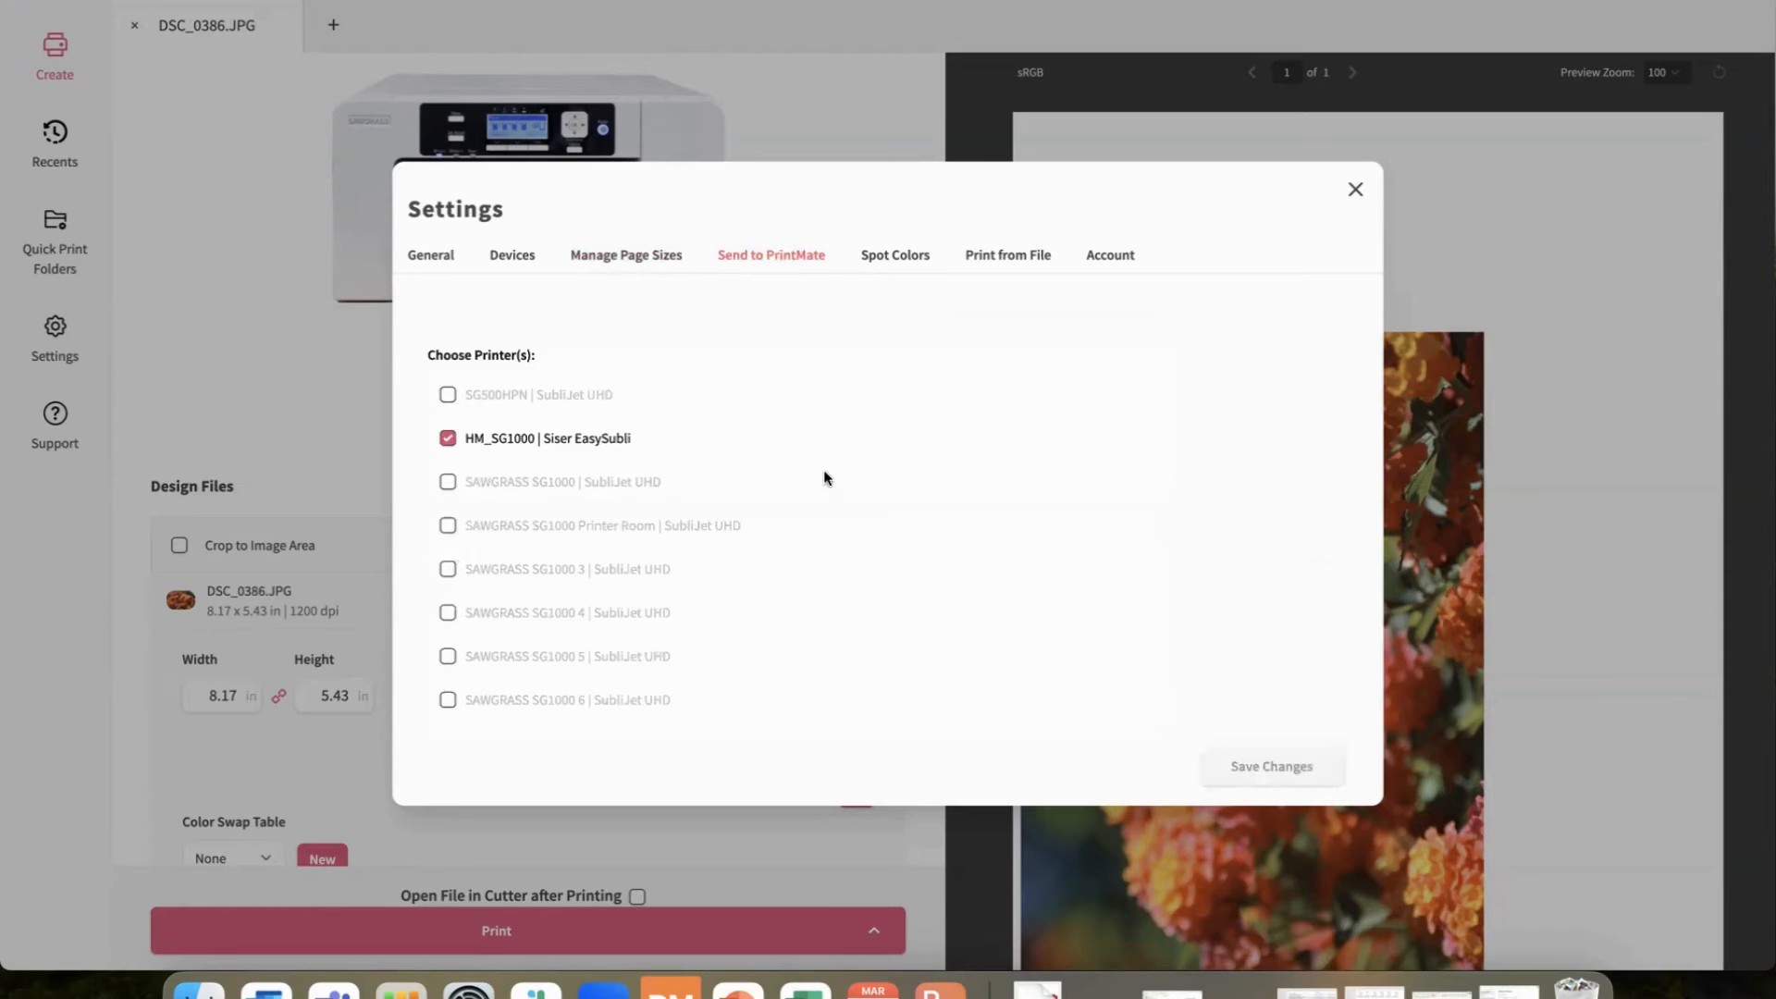
{"action": "scroll", "coordinate": [824, 480], "scroll_direction": "down", "scroll_amount": 5}
{"action": "scroll", "coordinate": [825, 473], "scroll_direction": "down", "scroll_amount": 2}
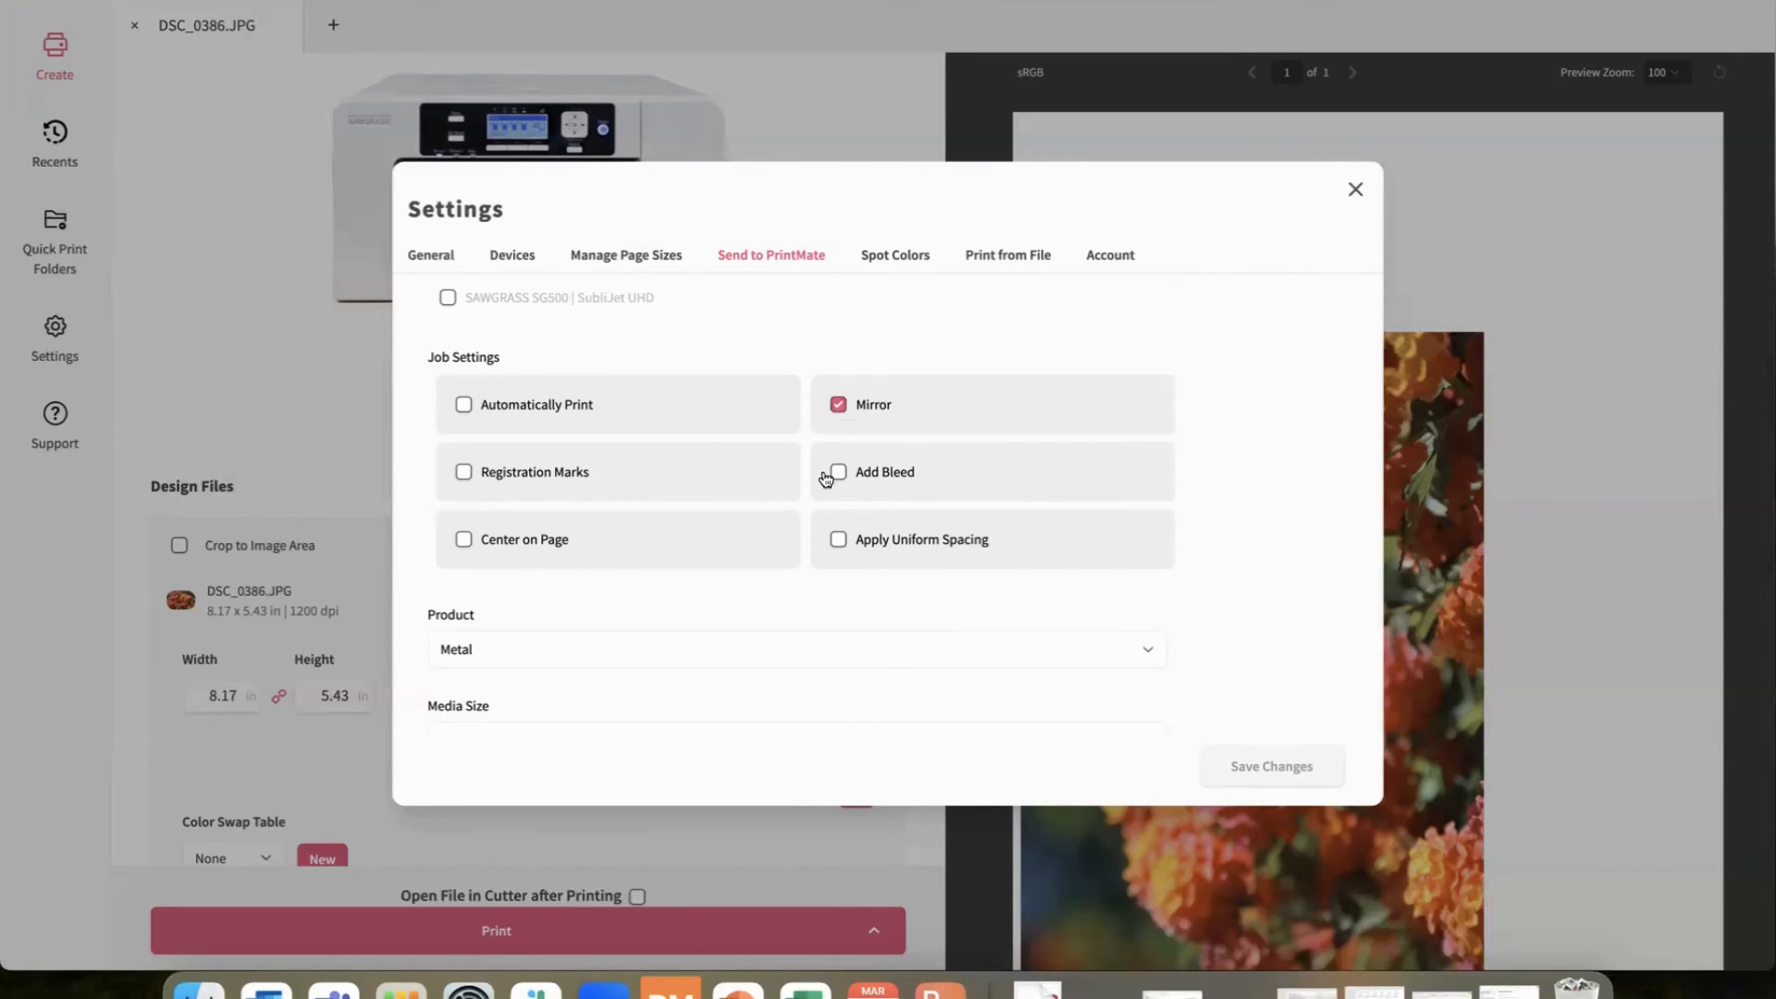
{"action": "scroll", "coordinate": [826, 477], "scroll_direction": "down", "scroll_amount": 5}
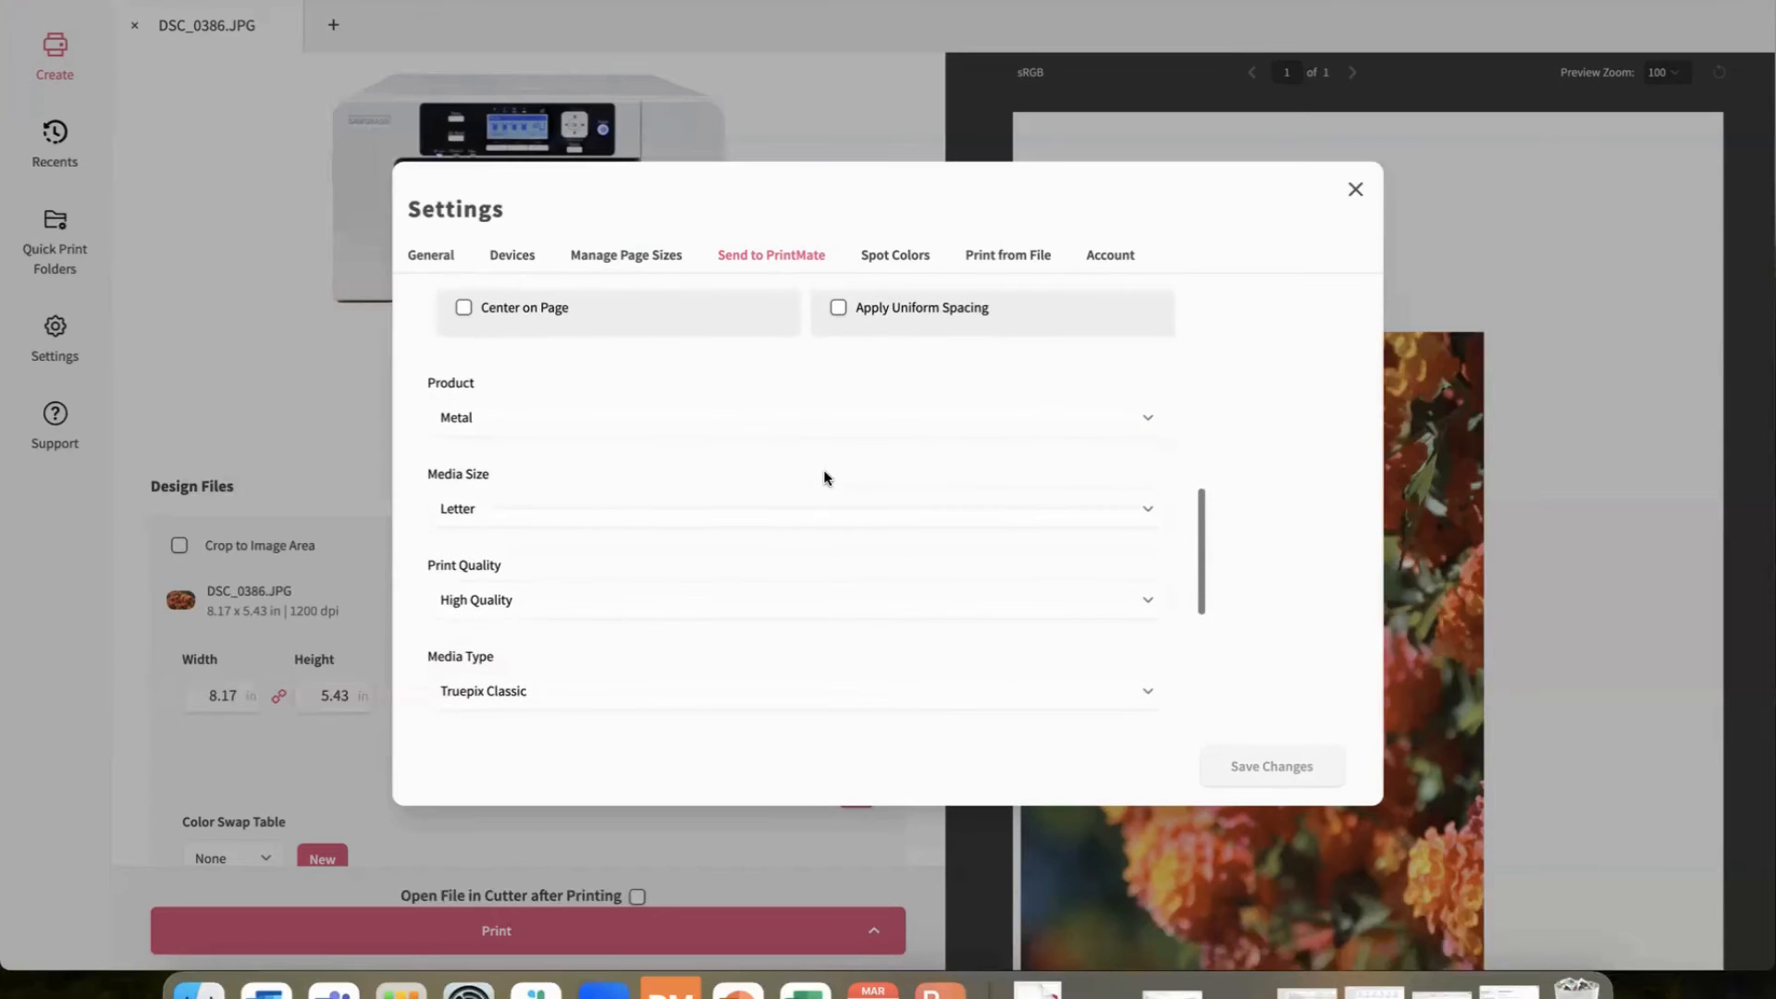
{"action": "scroll", "coordinate": [826, 478], "scroll_direction": "up", "scroll_amount": 5}
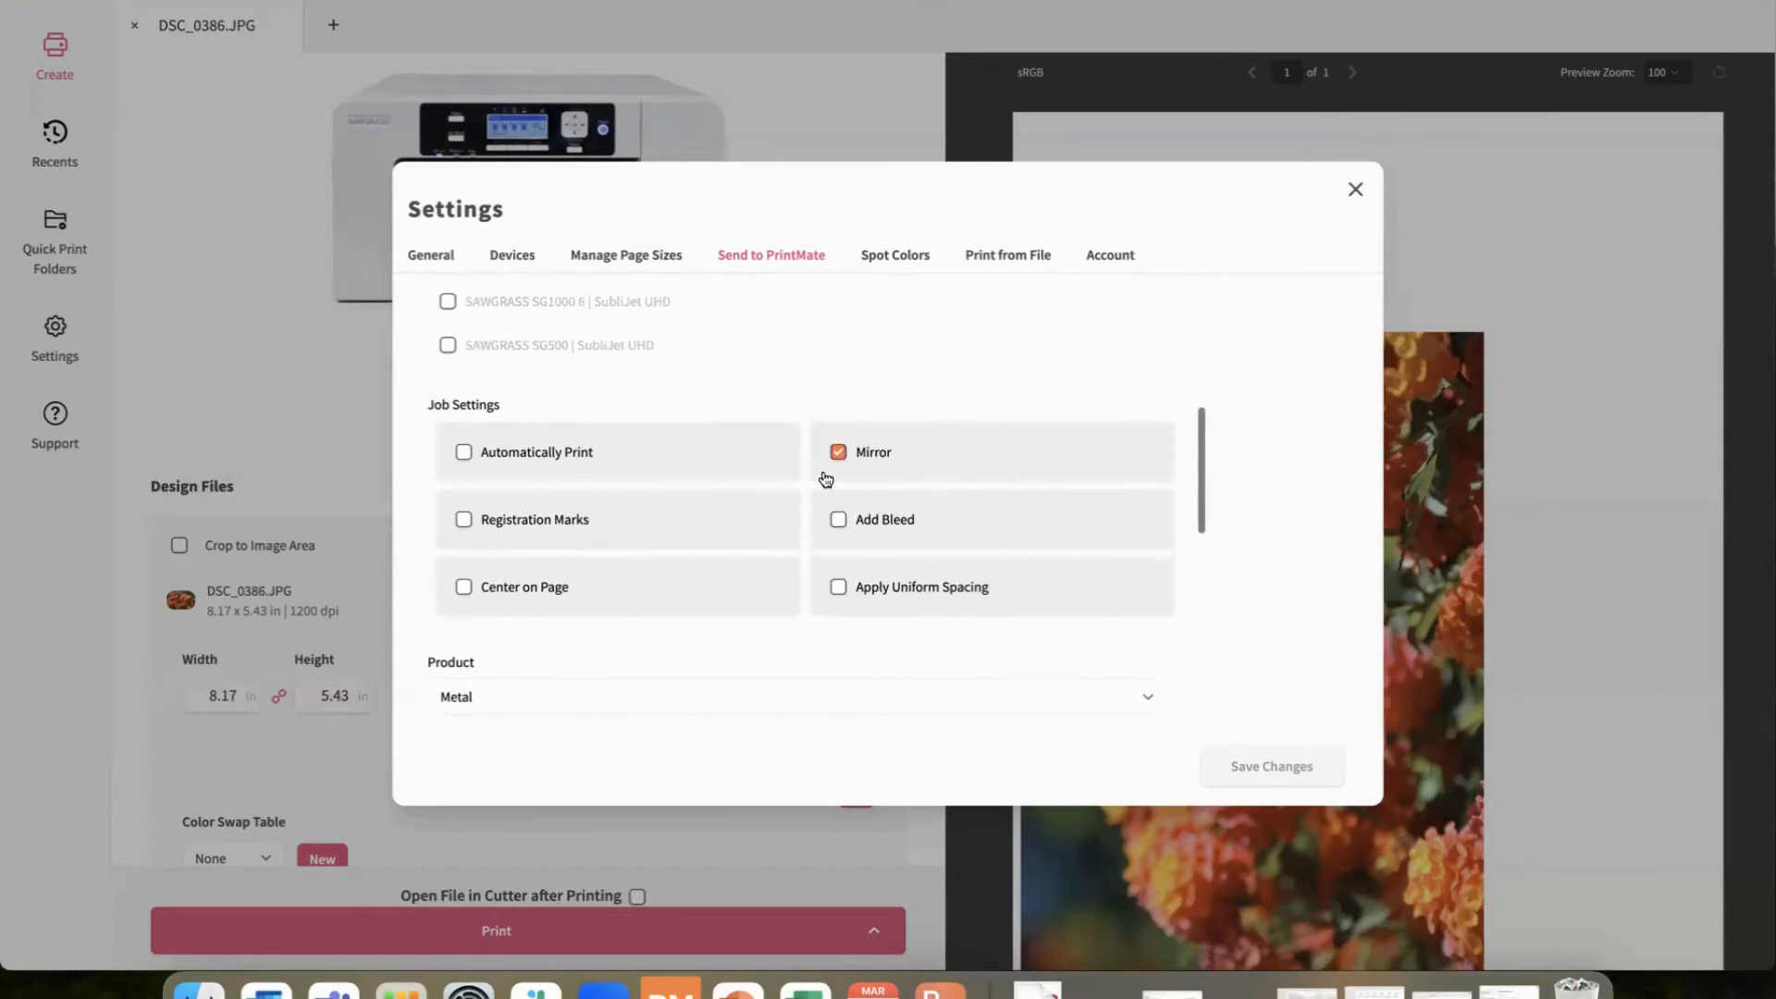
{"action": "scroll", "coordinate": [826, 478], "scroll_direction": "up", "scroll_amount": 4}
{"action": "scroll", "coordinate": [826, 478], "scroll_direction": "up", "scroll_amount": 3}
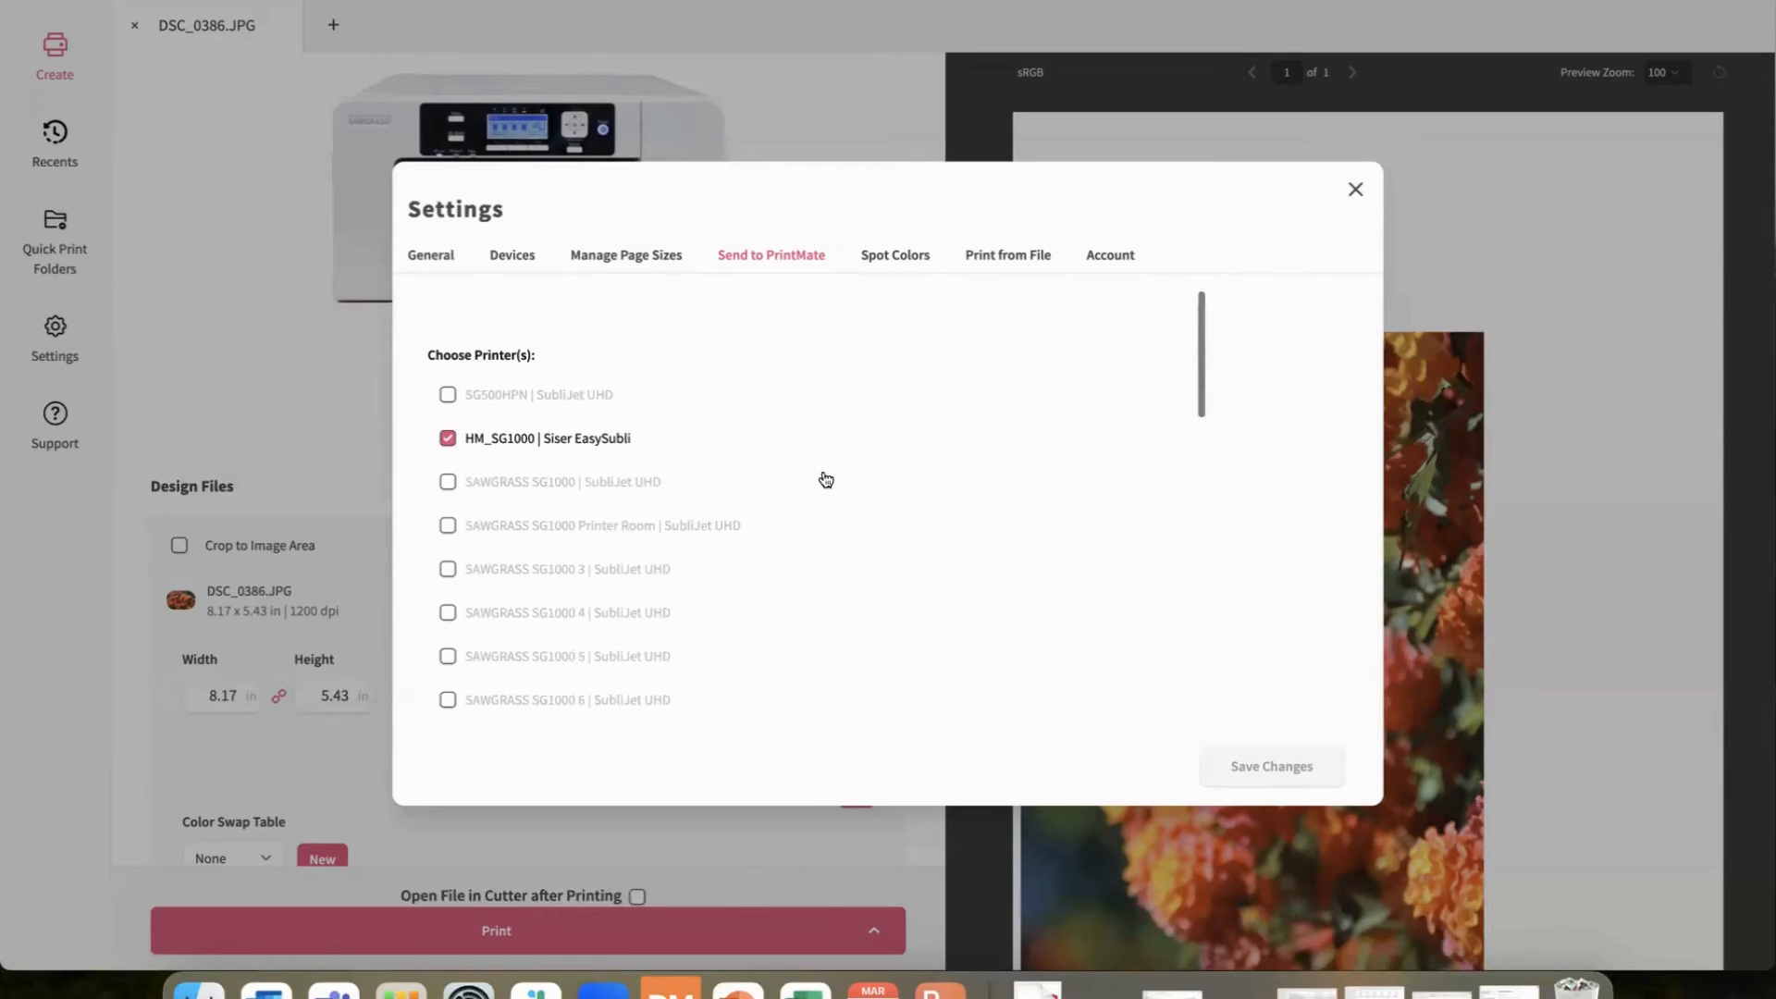
{"action": "scroll", "coordinate": [826, 478], "scroll_direction": "down", "scroll_amount": 8}
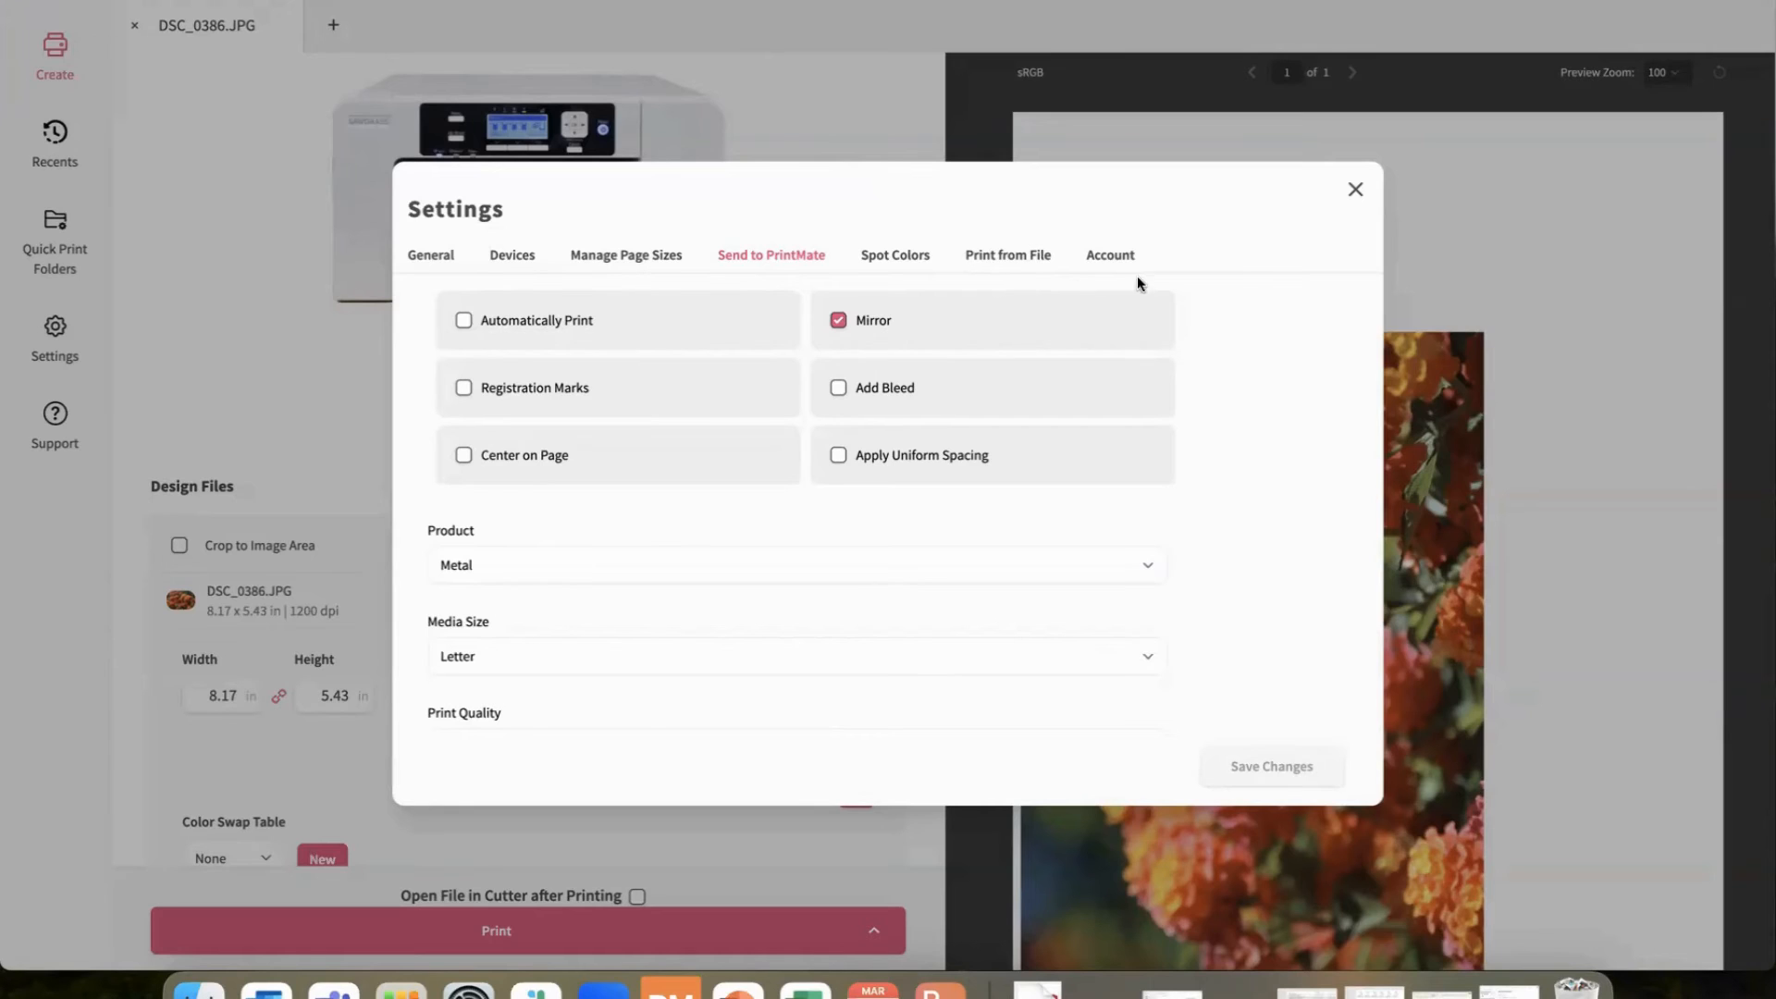
{"action": "left_click", "coordinate": [1355, 189]}
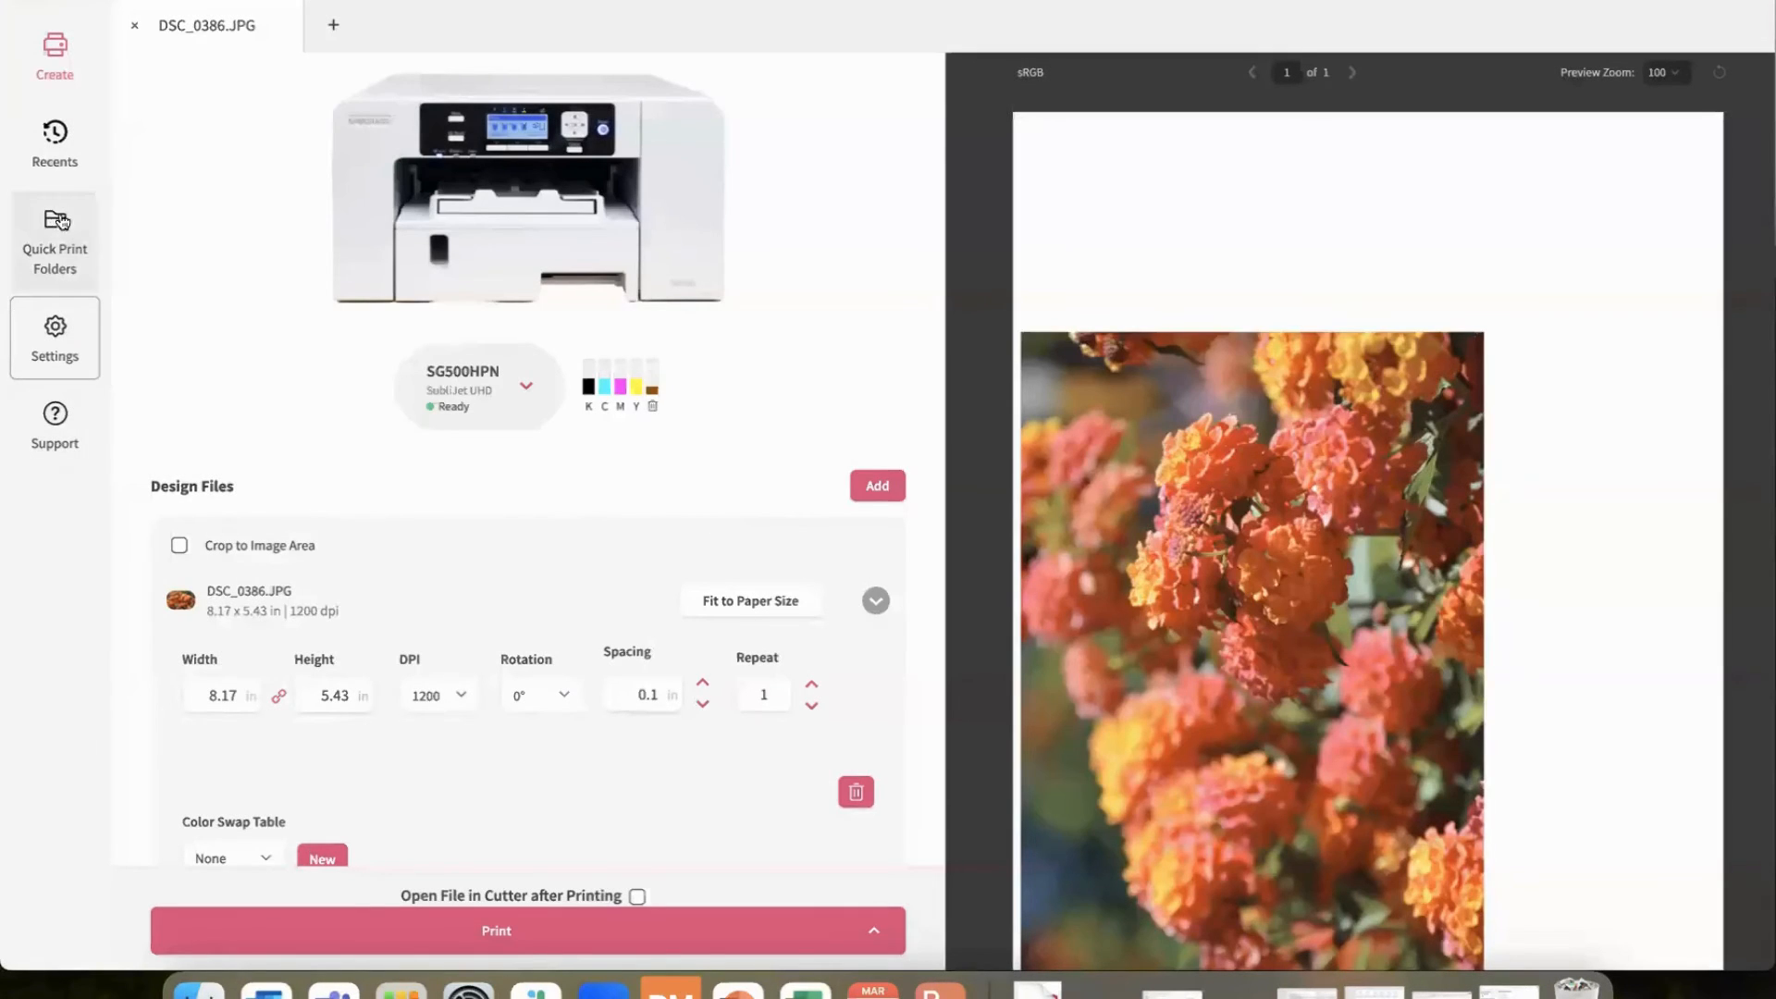
Look through the PrintMate Quick Print folder's printer, job and media settings in the Quick Print Folder Manager.
{"action": "left_click", "coordinate": [61, 222]}
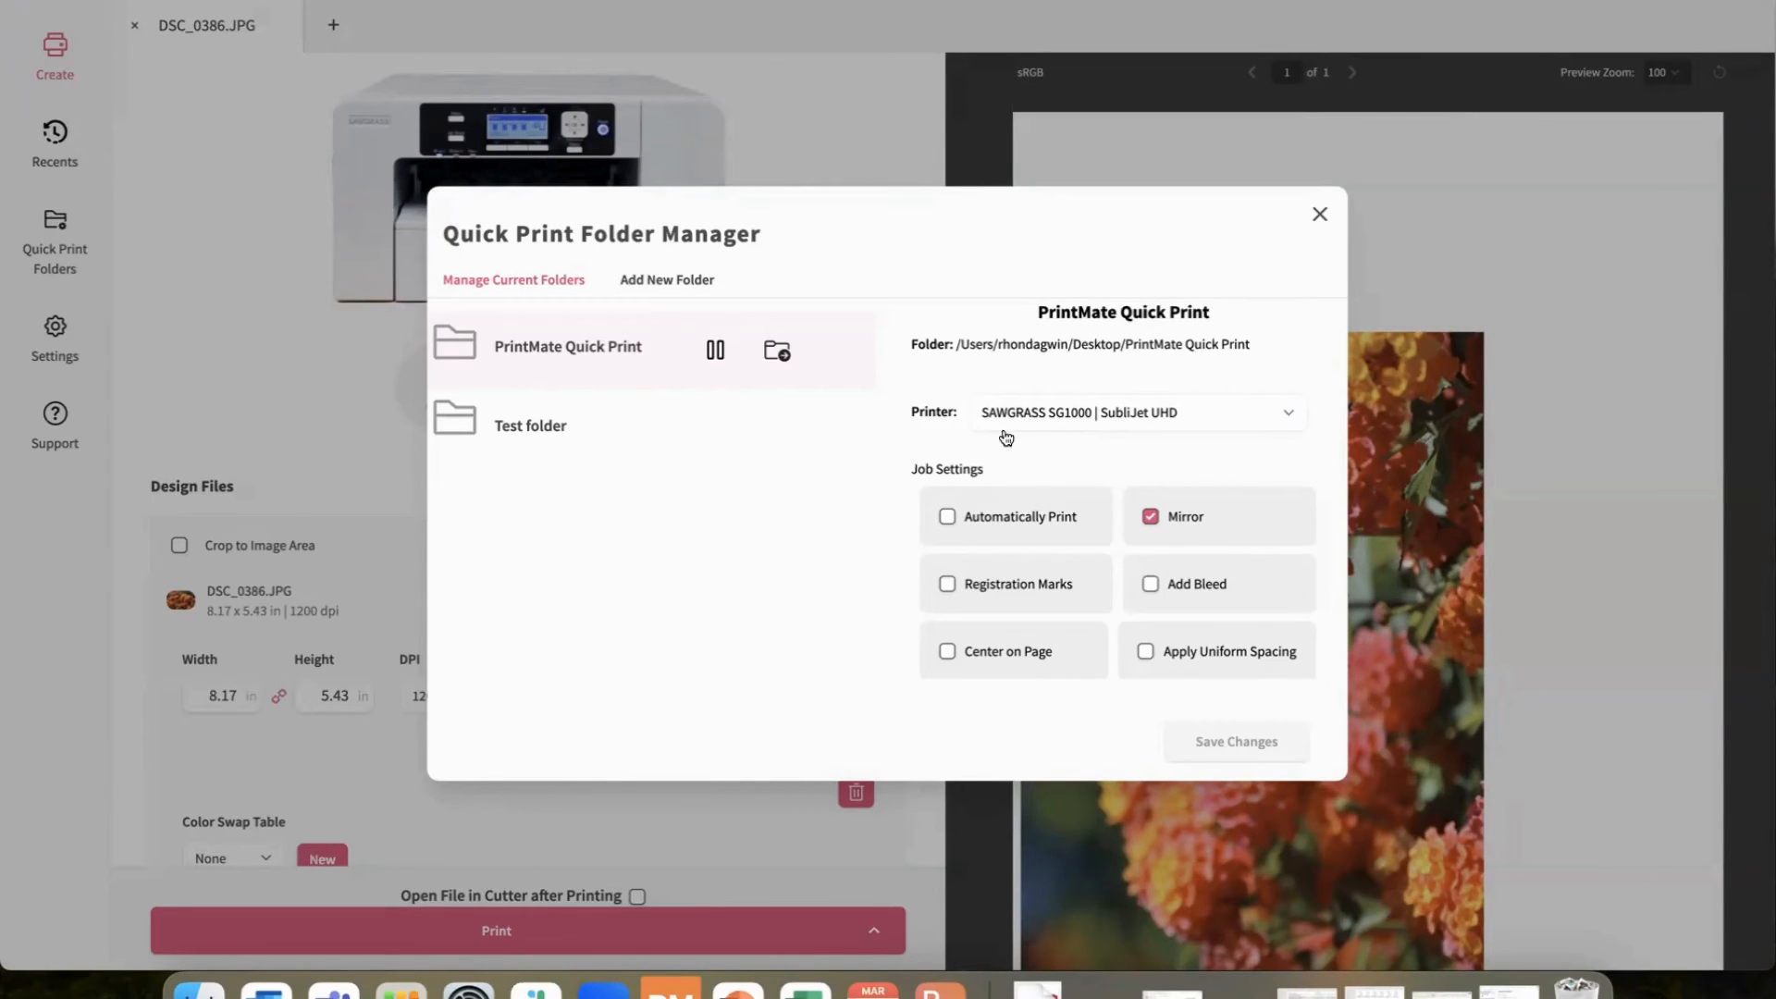
{"action": "scroll", "coordinate": [1006, 437], "scroll_direction": "down", "scroll_amount": 3}
{"action": "scroll", "coordinate": [1005, 438], "scroll_direction": "down", "scroll_amount": 6}
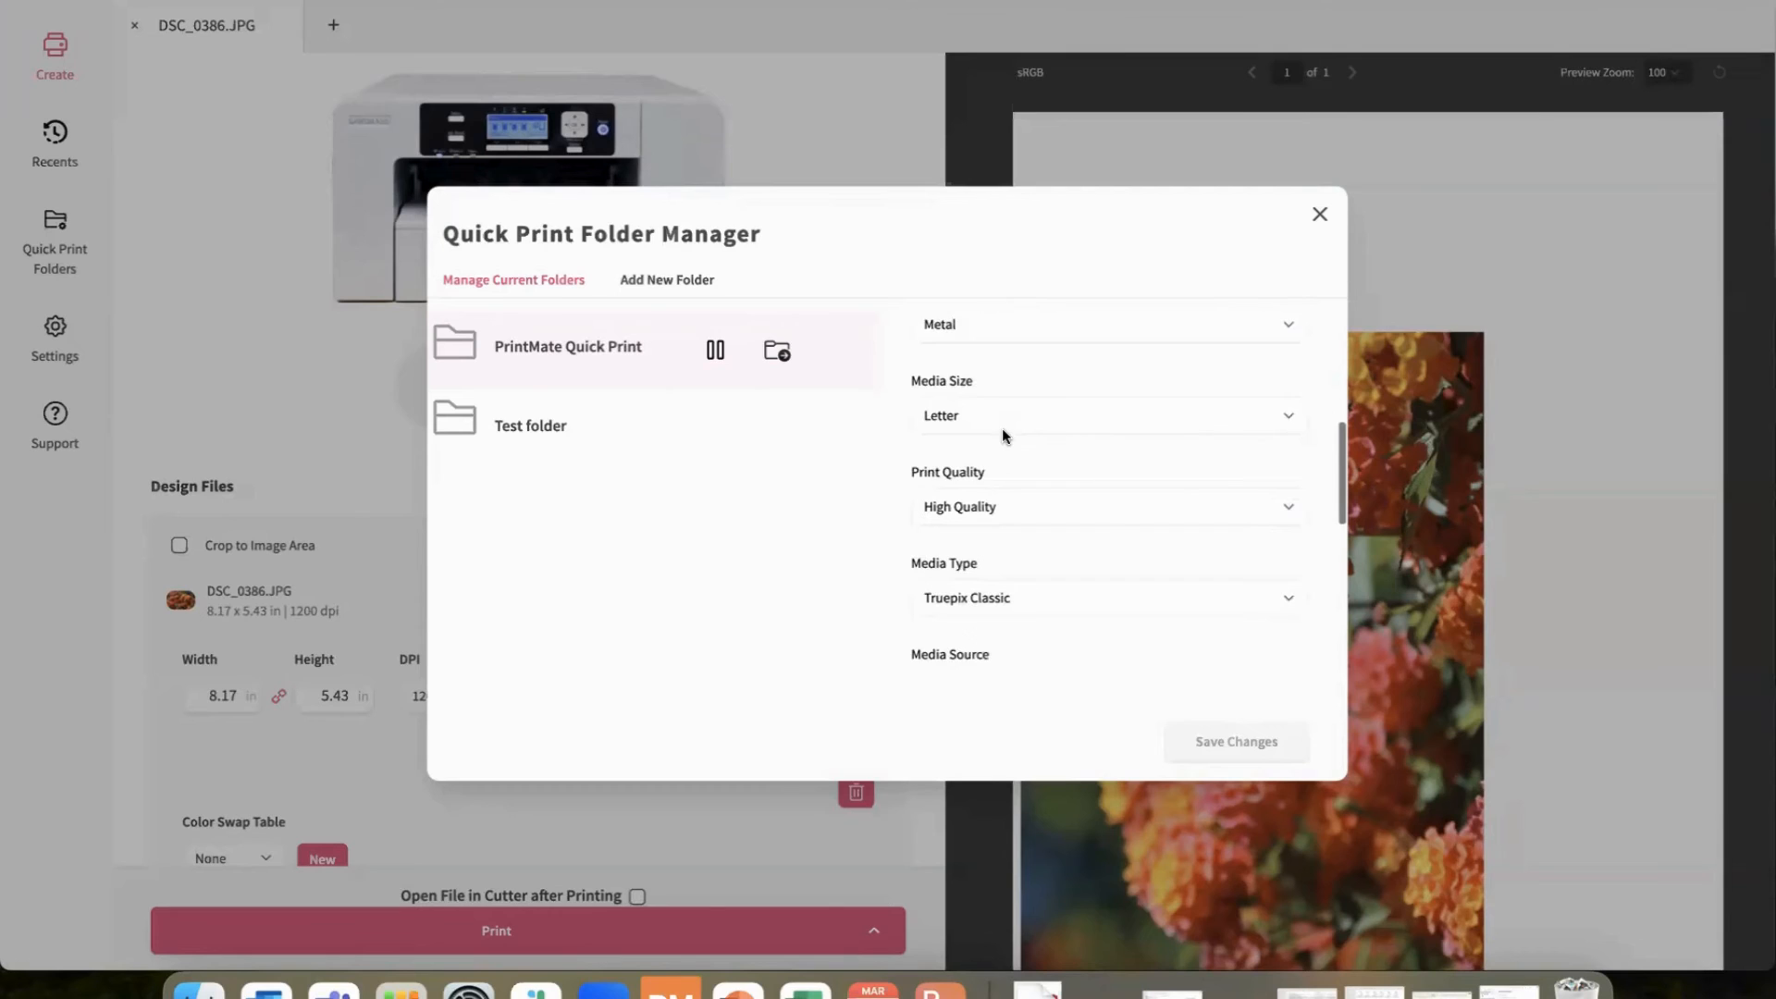
{"action": "scroll", "coordinate": [1005, 437], "scroll_direction": "up", "scroll_amount": 9}
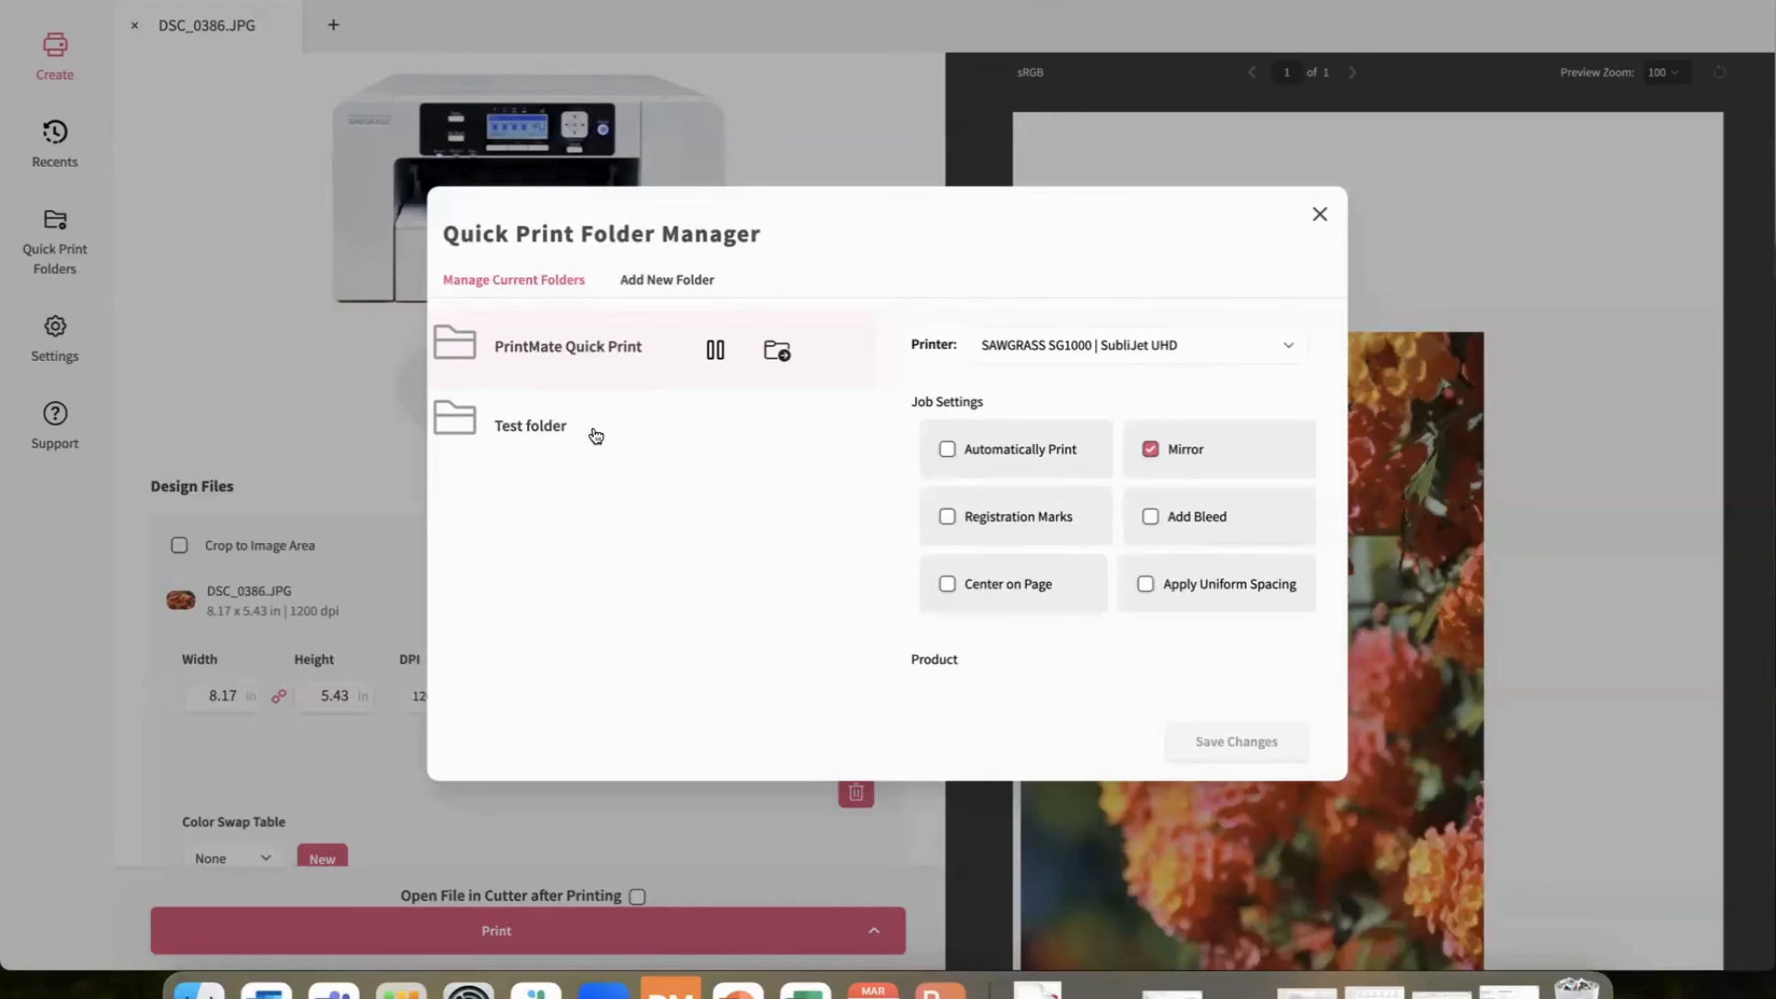
Pause scanning of the PrintMate Quick Print folder, and resume it after reopening the folder manager.
{"action": "left_click", "coordinate": [719, 352]}
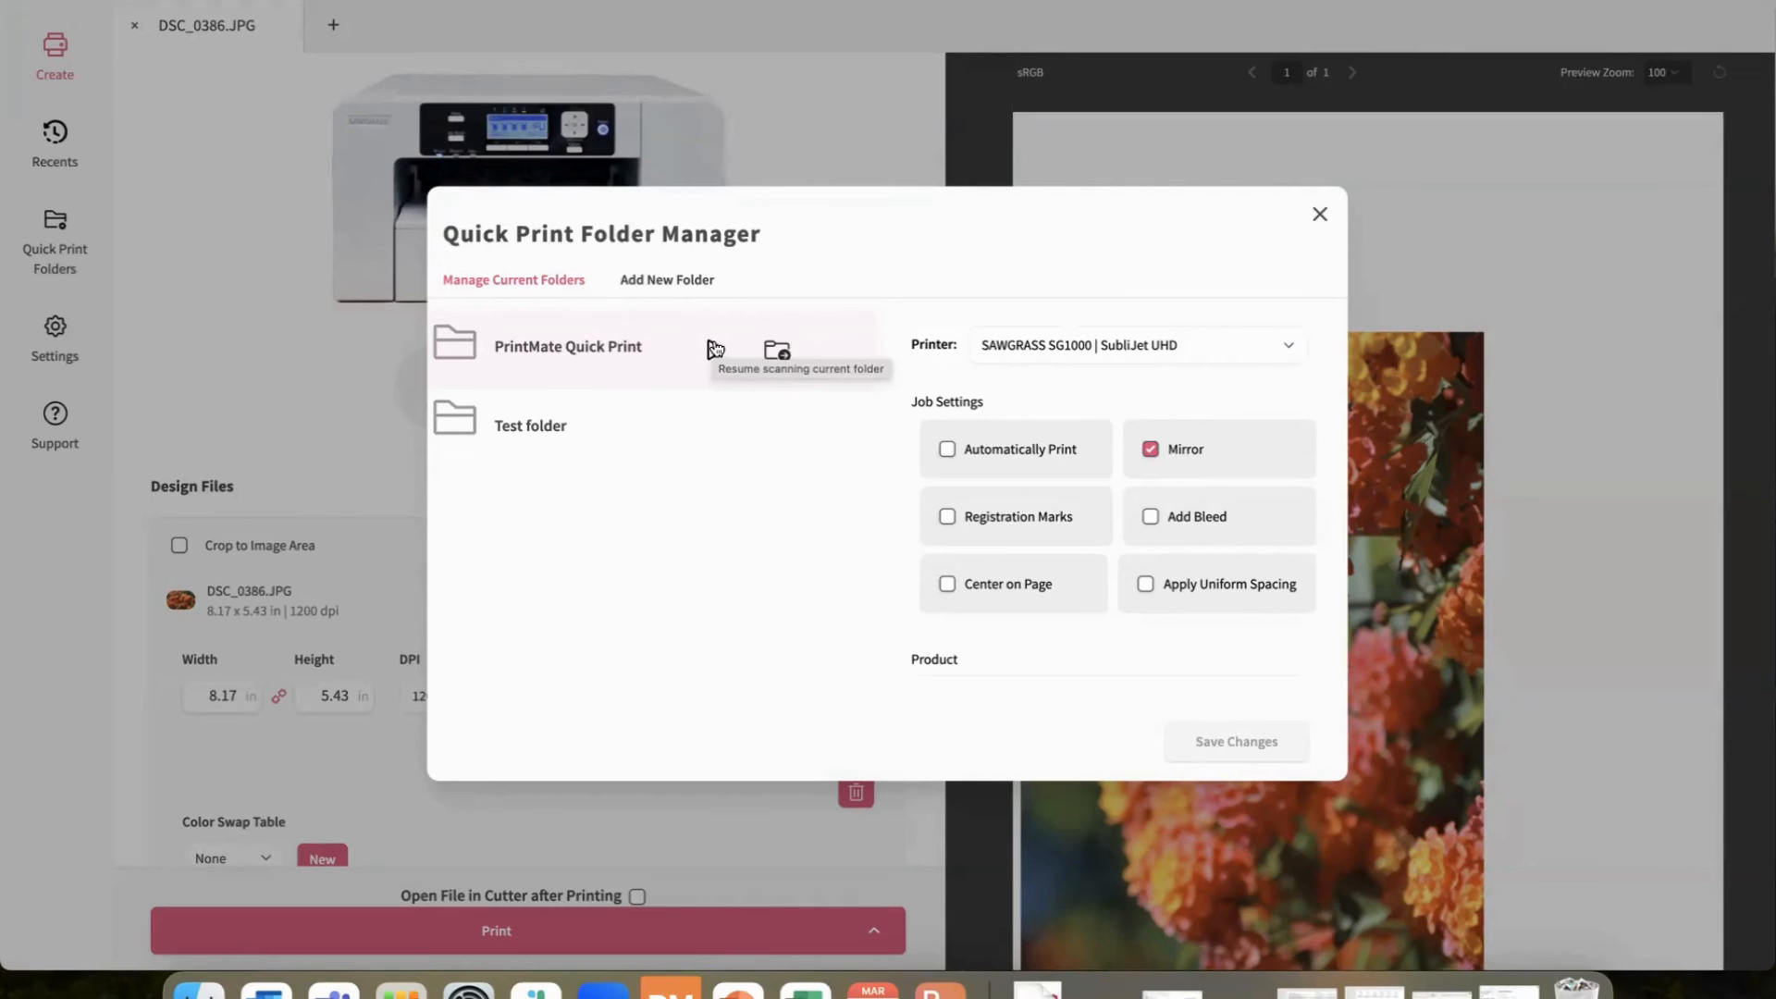
{"action": "left_click", "coordinate": [1320, 215]}
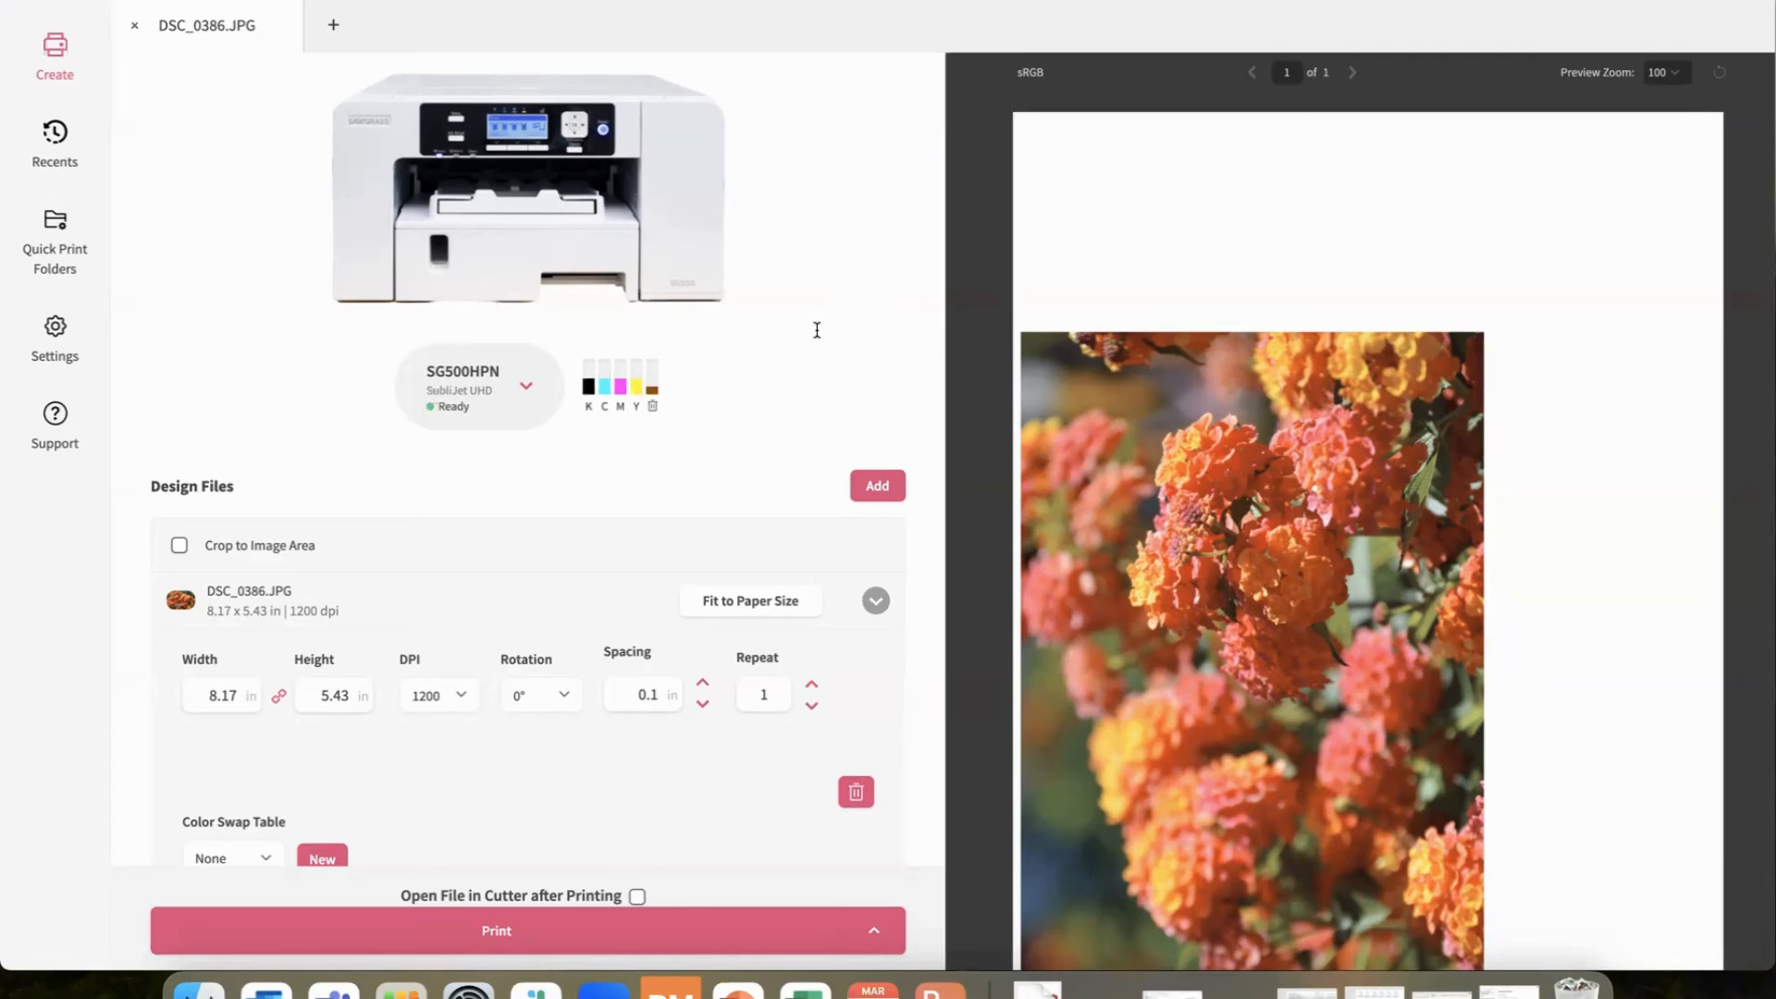
{"action": "left_click", "coordinate": [52, 220]}
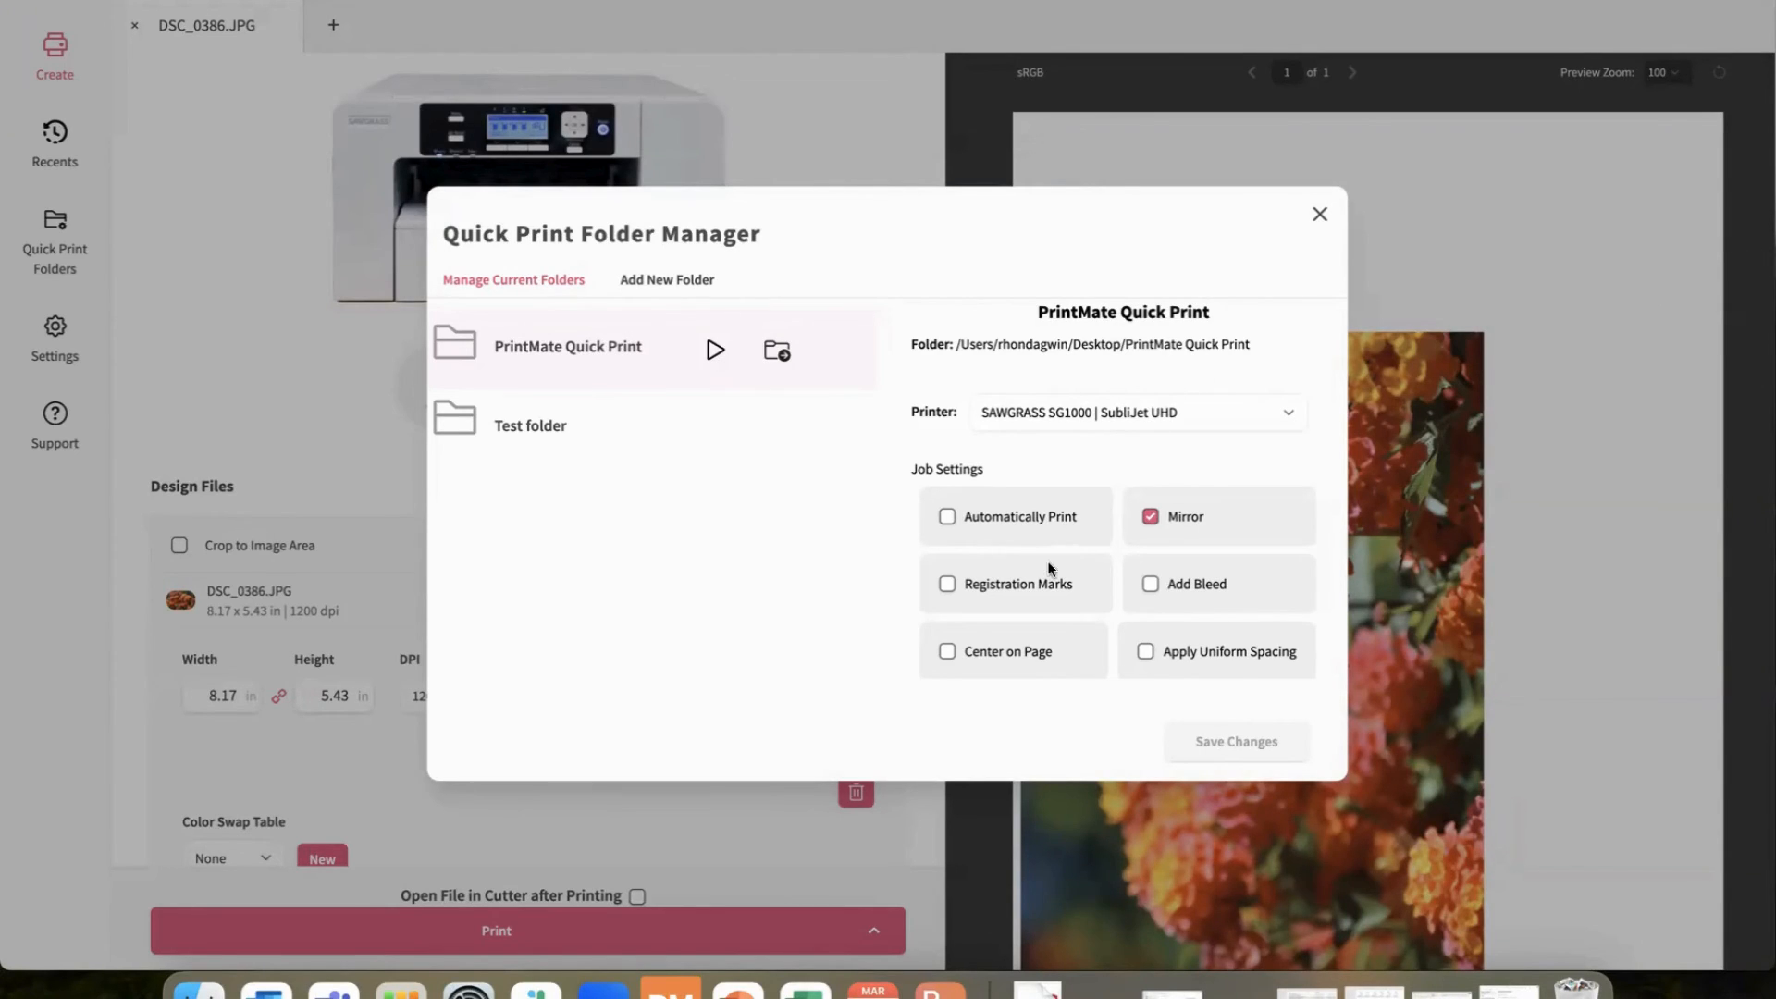
{"action": "scroll", "coordinate": [1047, 561], "scroll_direction": "down", "scroll_amount": 10}
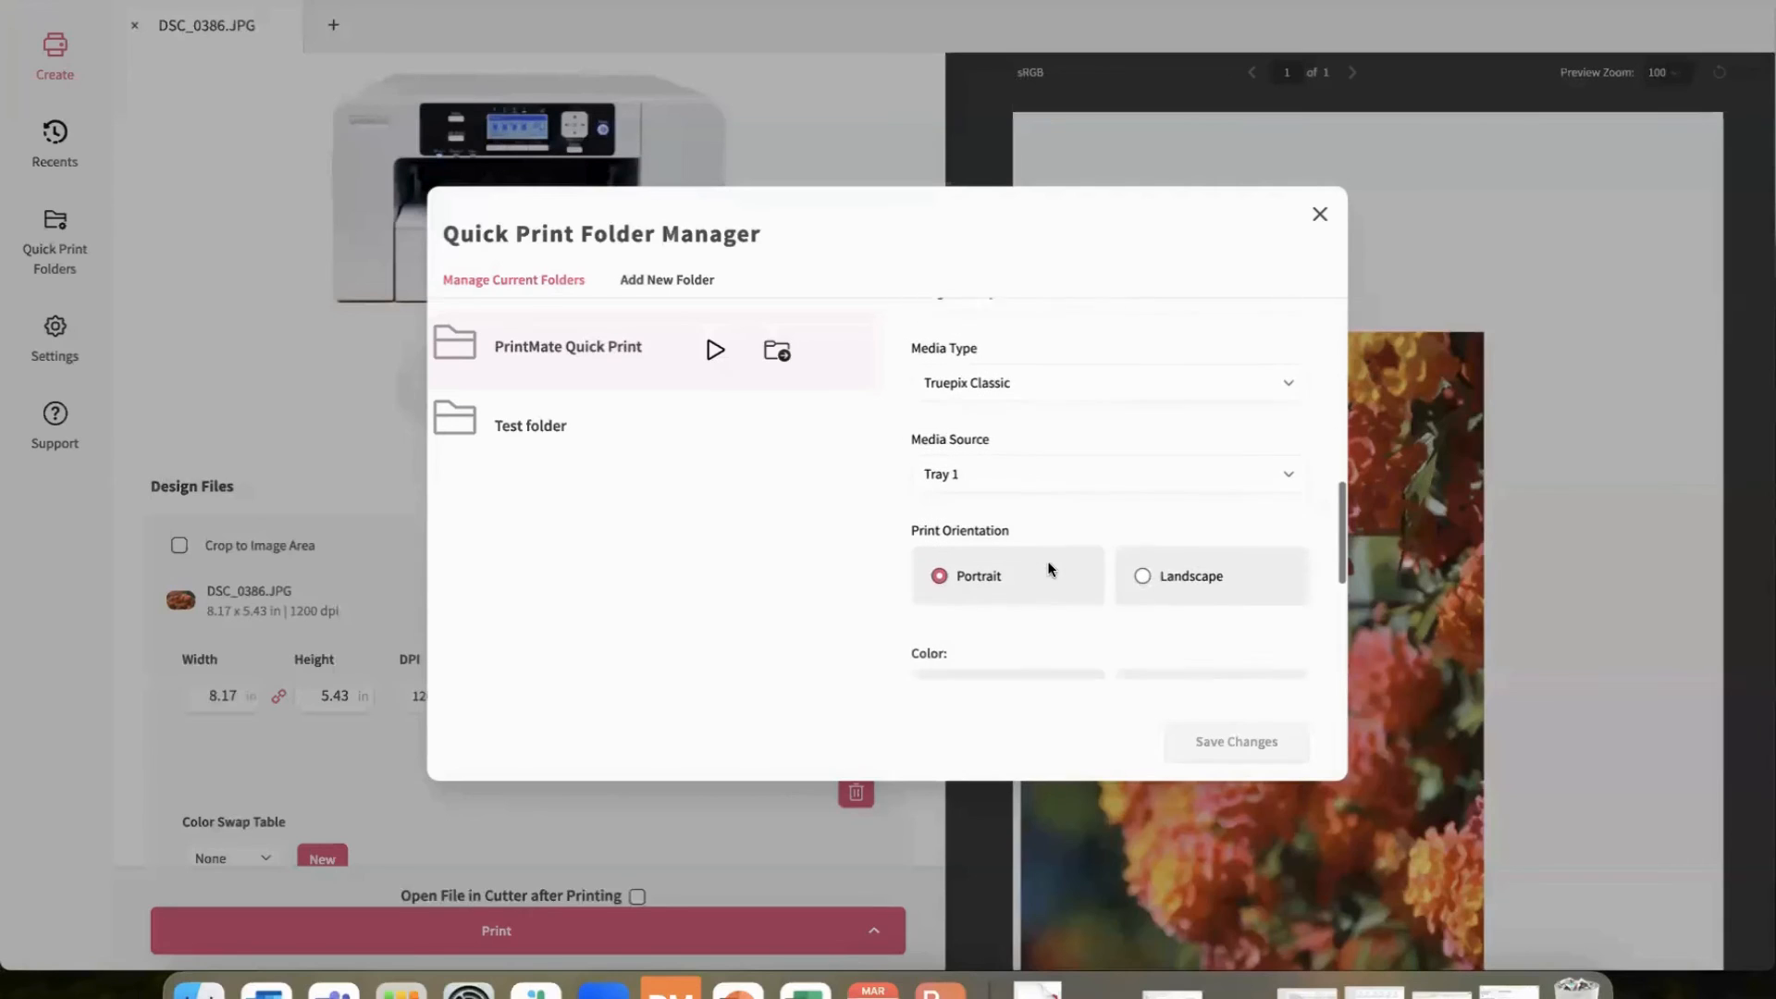
{"action": "scroll", "coordinate": [1047, 561], "scroll_direction": "down", "scroll_amount": 5}
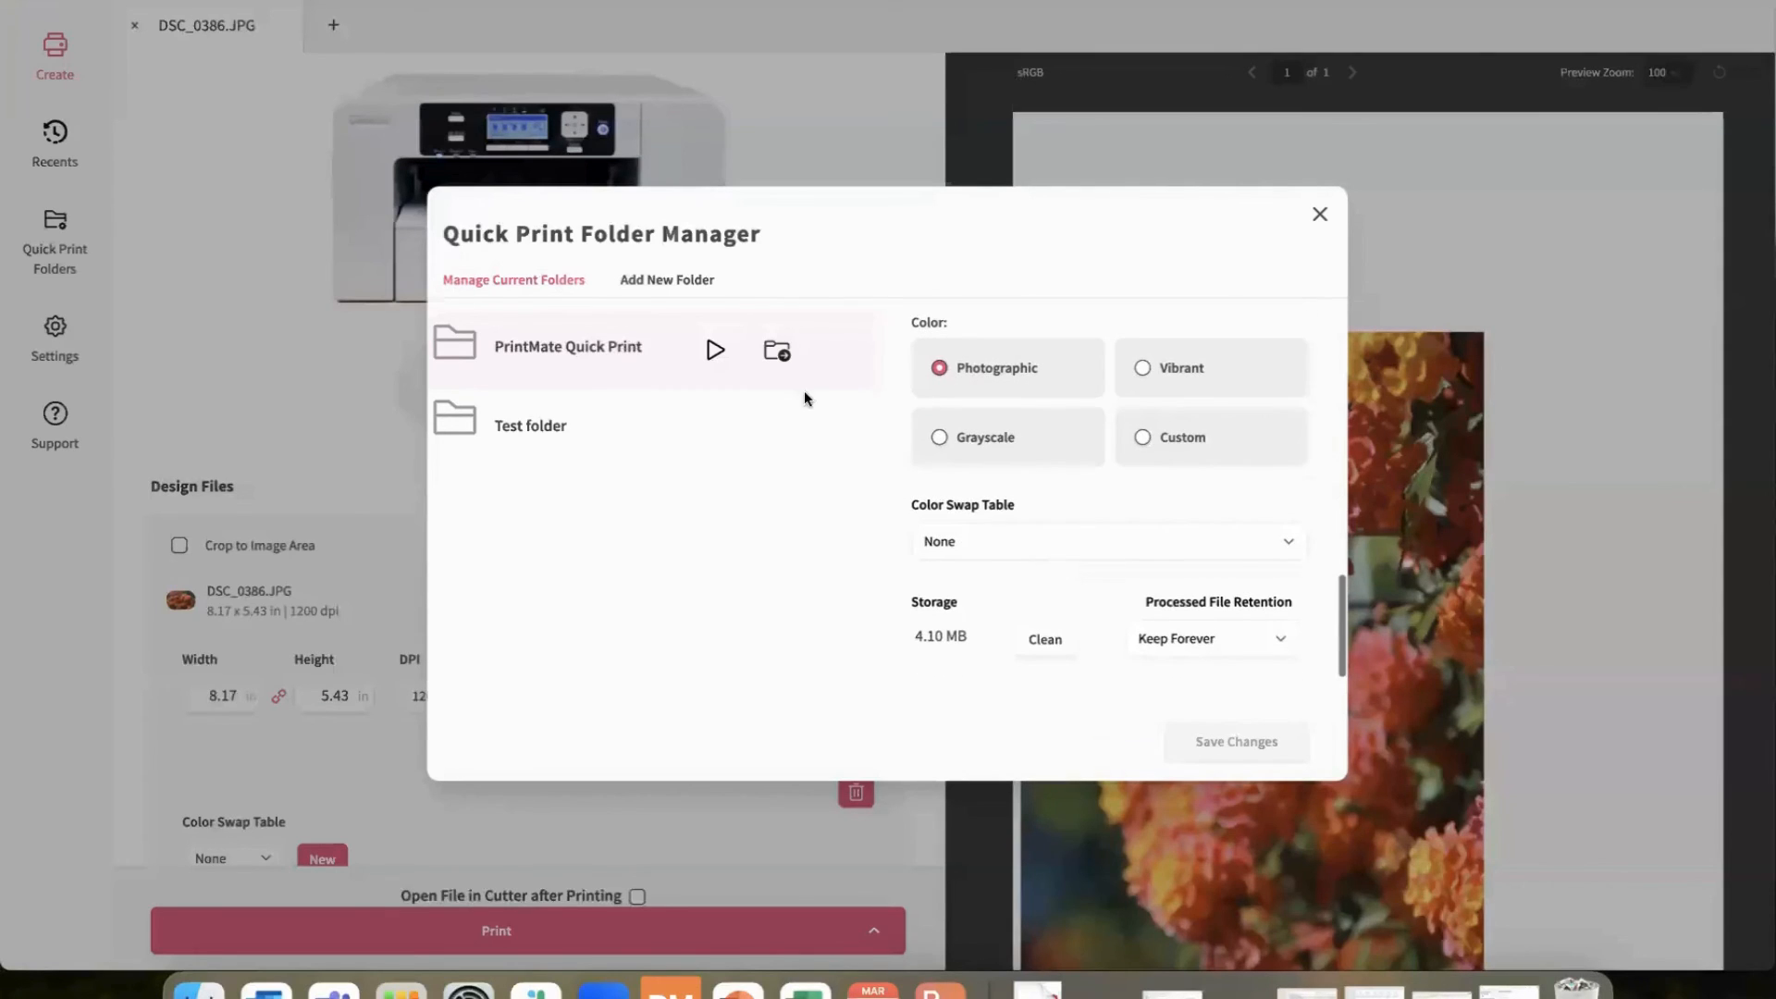
{"action": "left_click", "coordinate": [713, 353]}
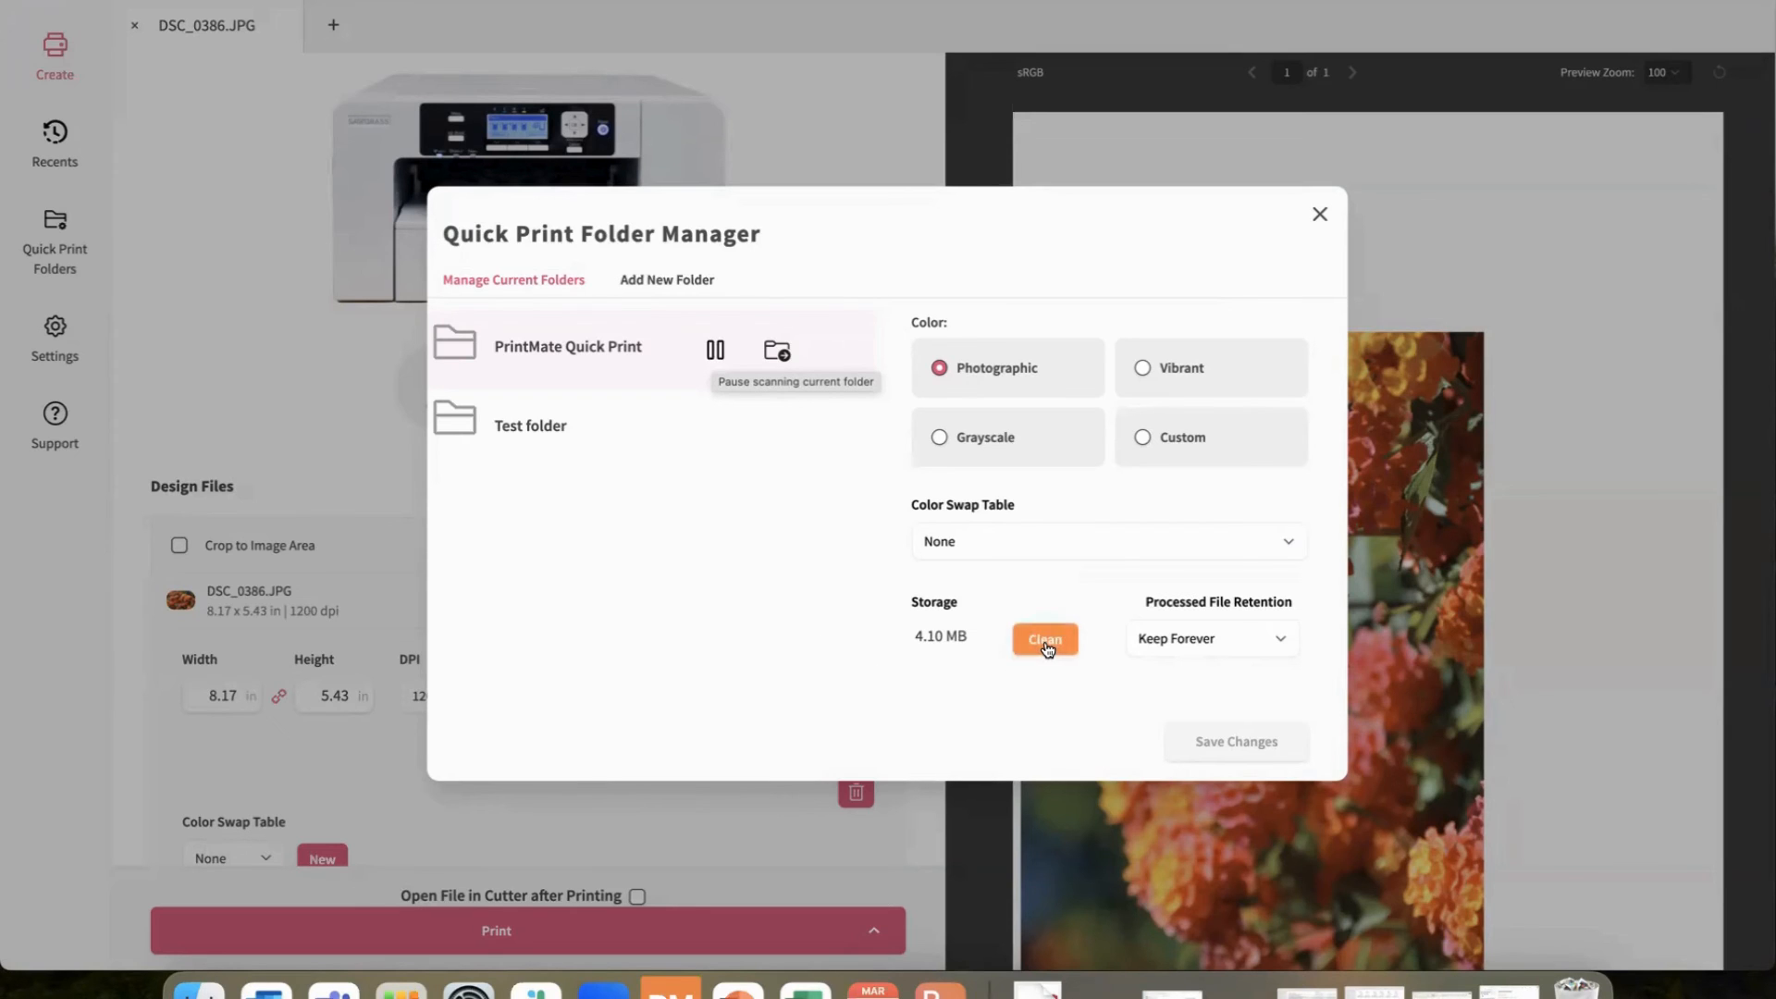
Check the processed file retention options for the PrintMate Quick Print folder, and close the folder manager with Keep Forever still selected.
{"action": "left_click", "coordinate": [1208, 640]}
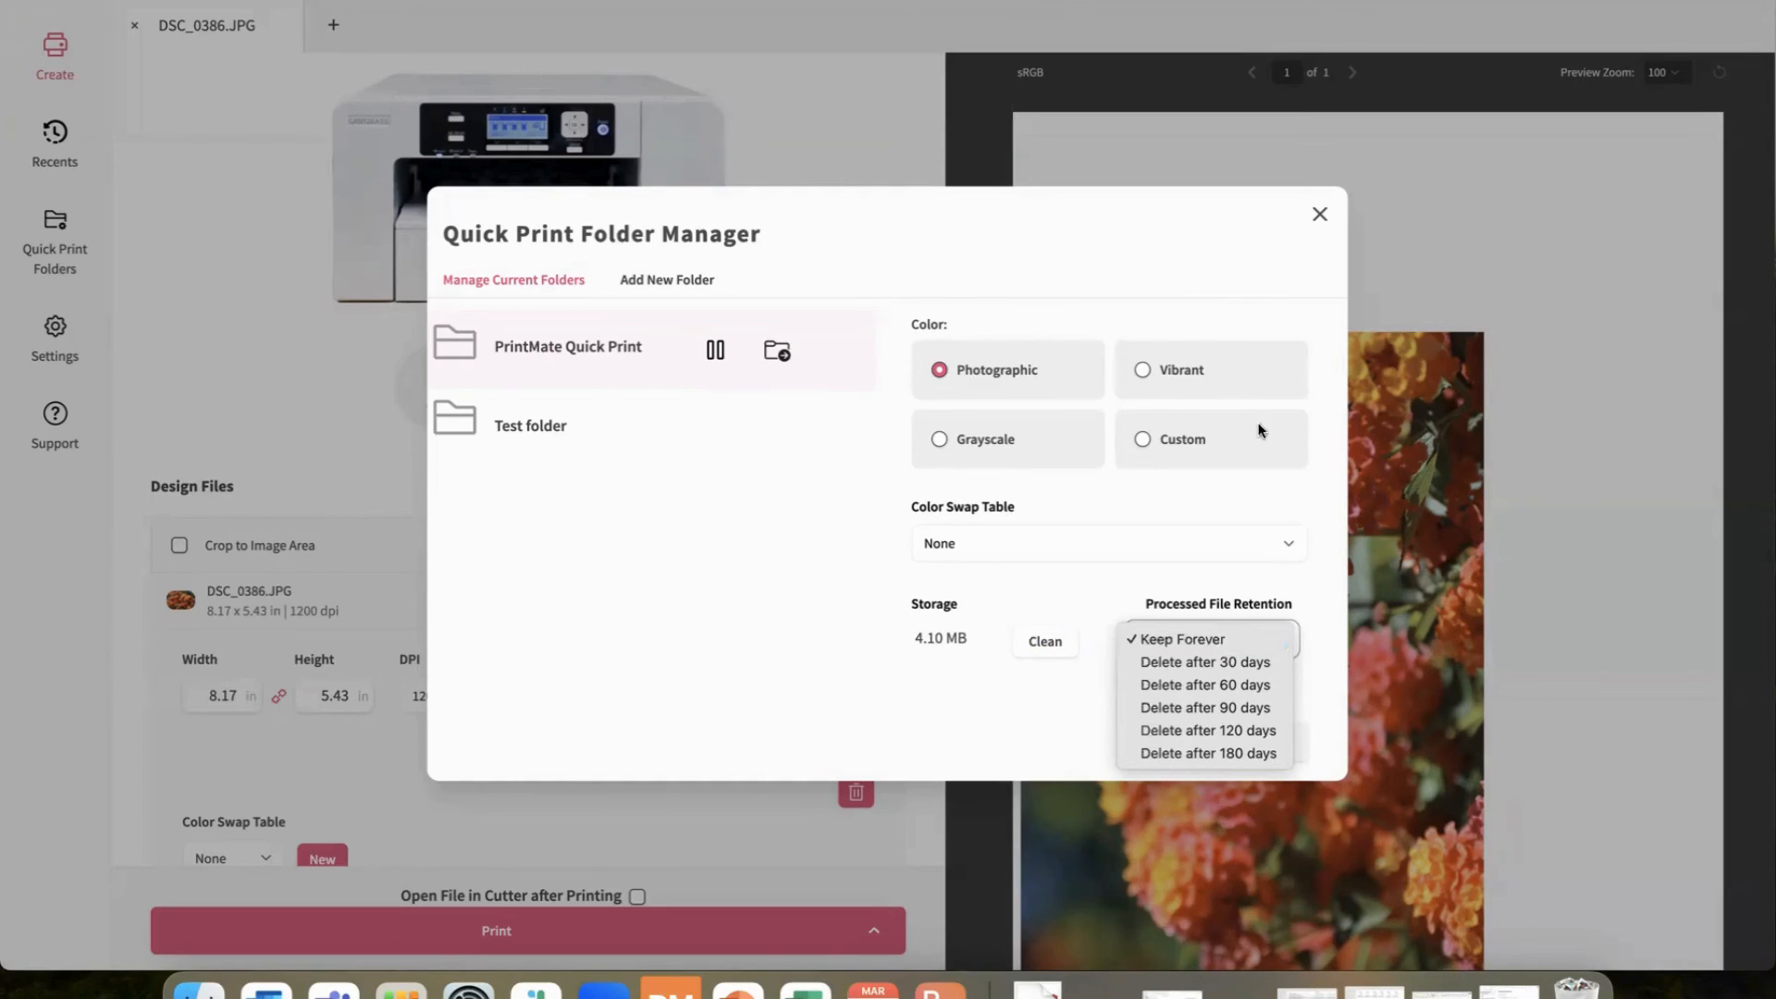
{"action": "left_click", "coordinate": [1116, 236]}
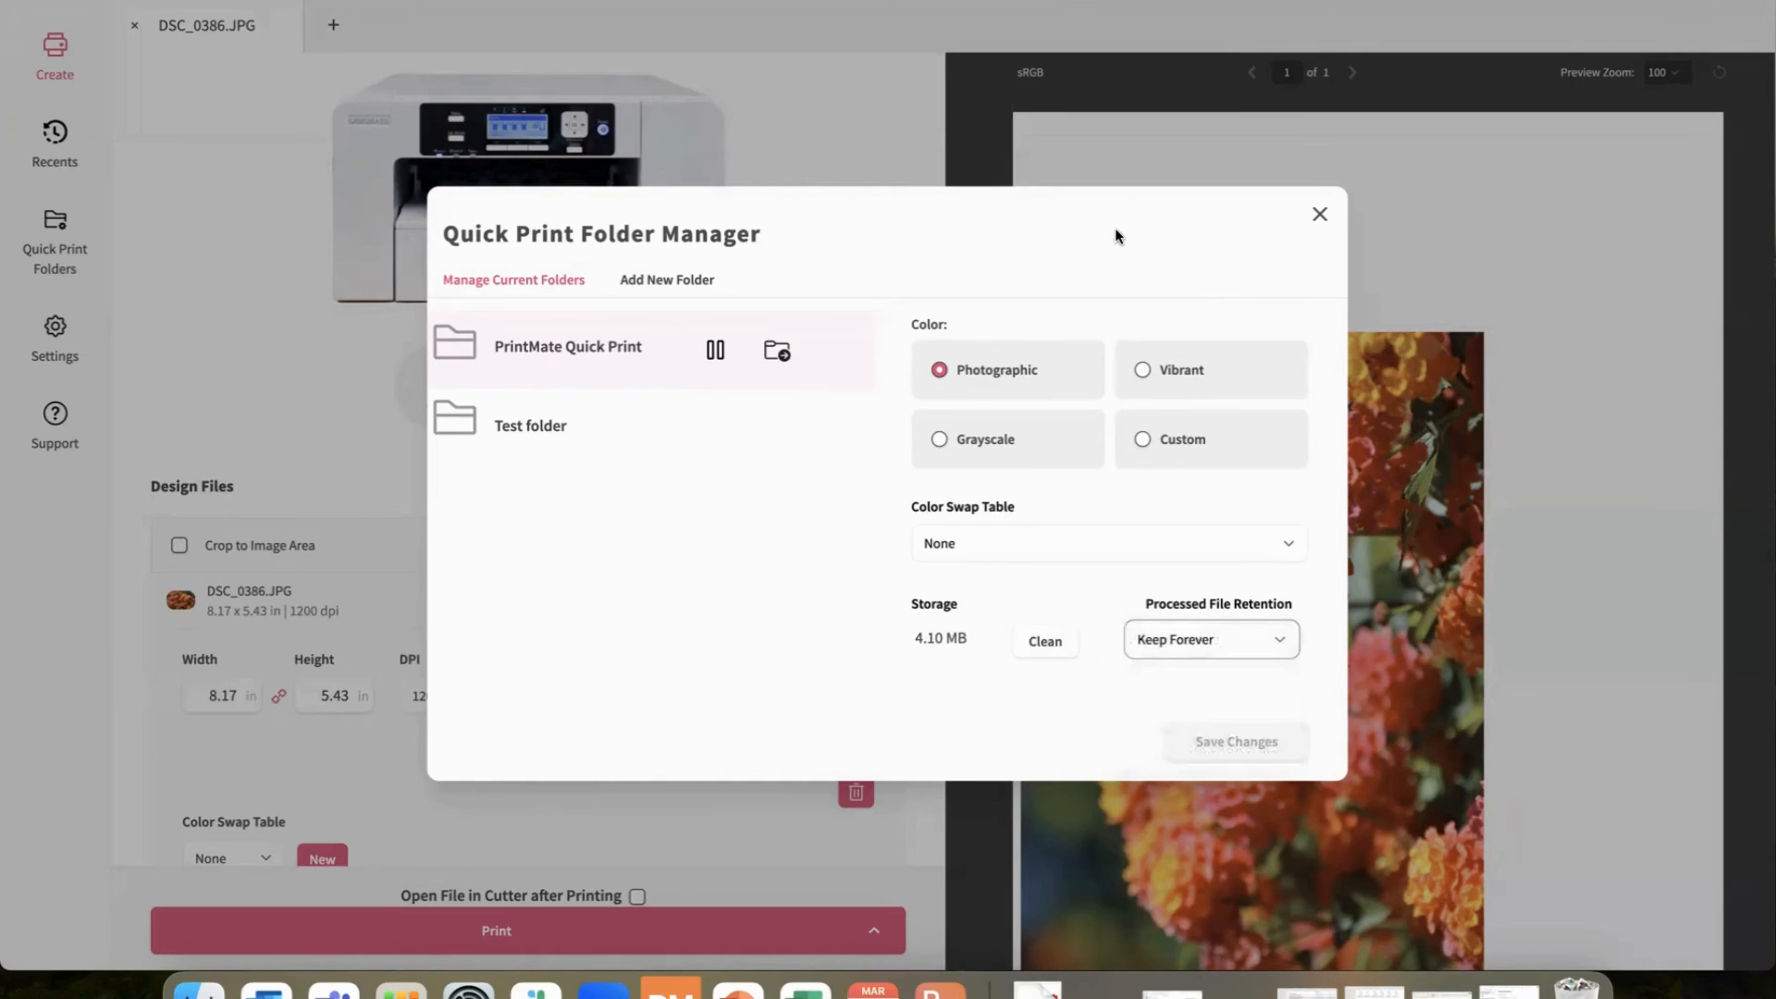
{"action": "left_click", "coordinate": [1317, 219]}
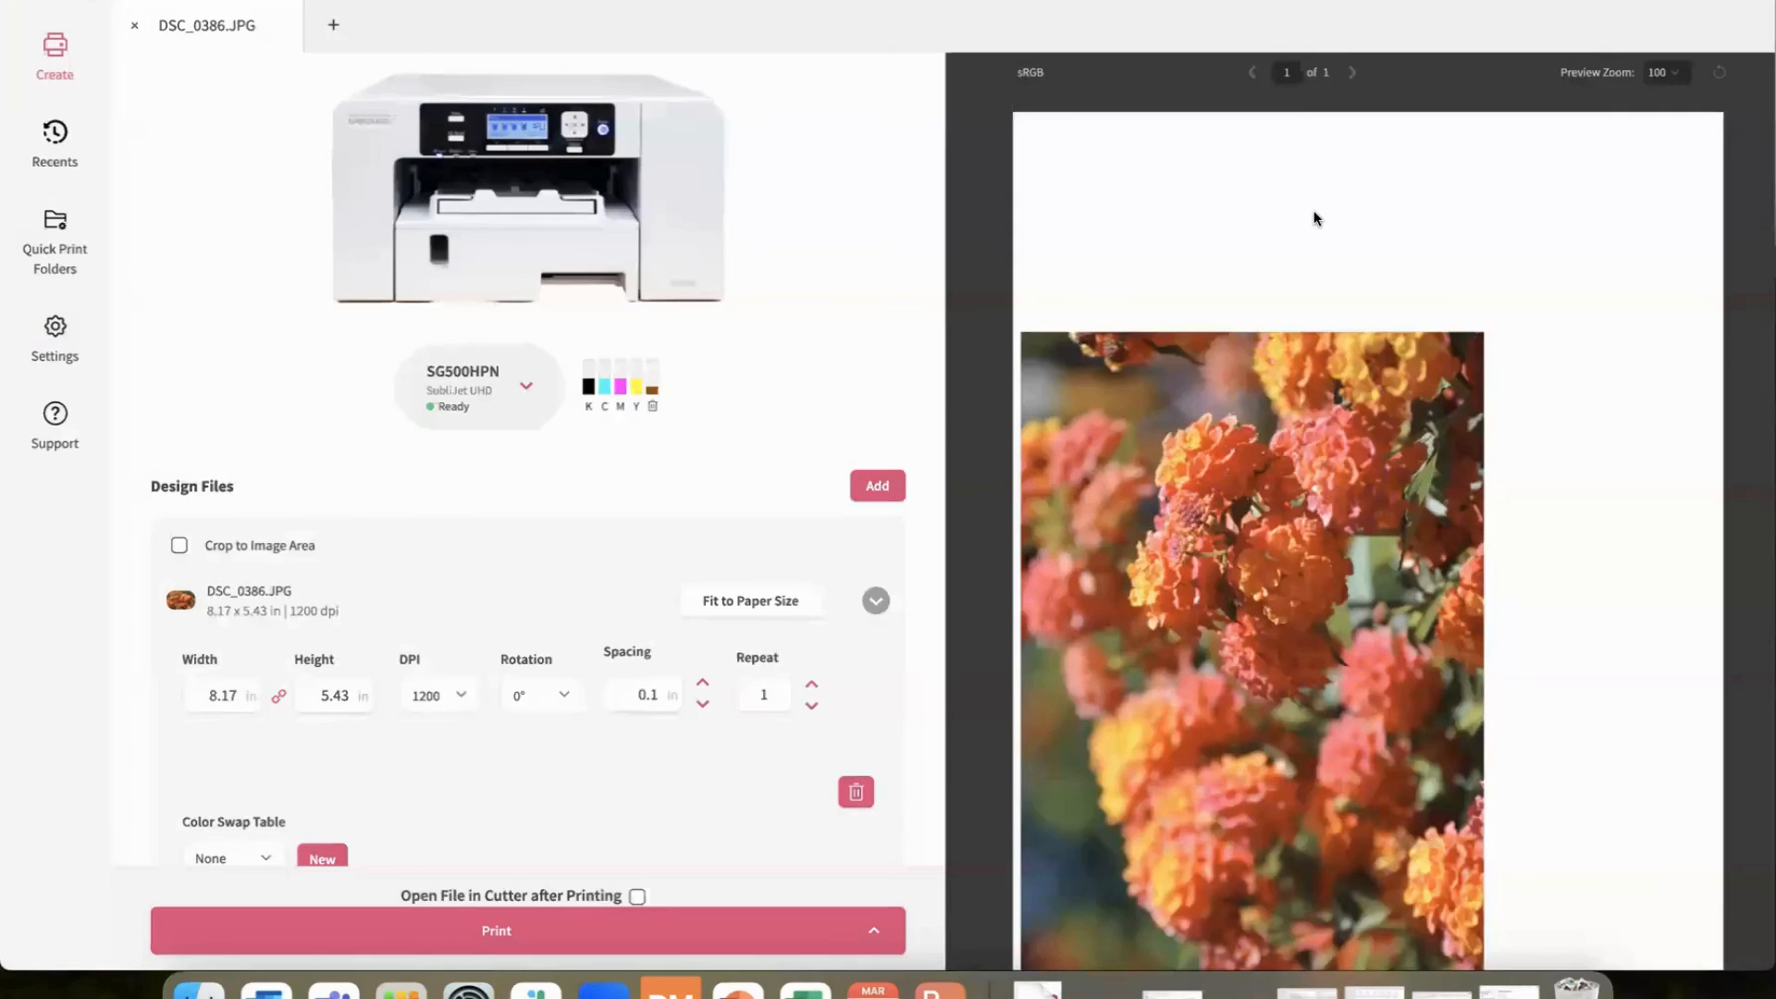